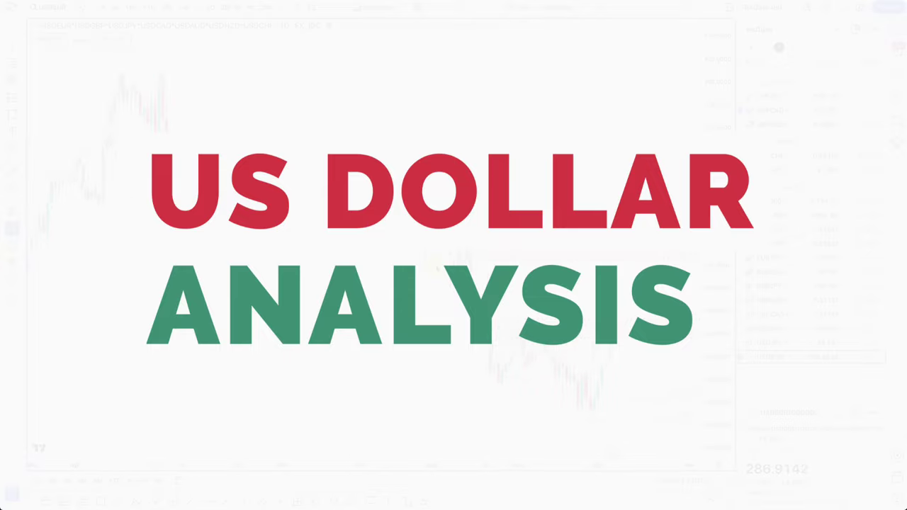
pyautogui.scroll(5, 435, 266)
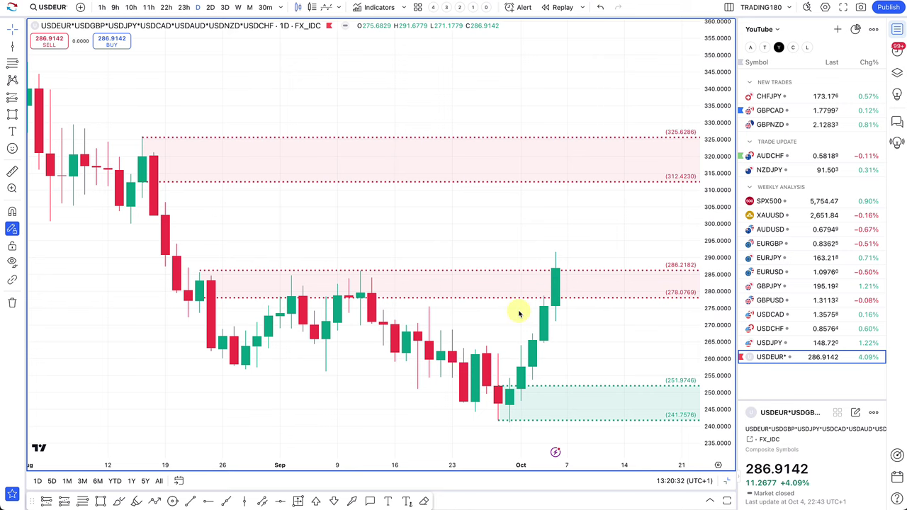
pyautogui.scroll(-3, 520, 313)
pyautogui.scroll(3, 543, 333)
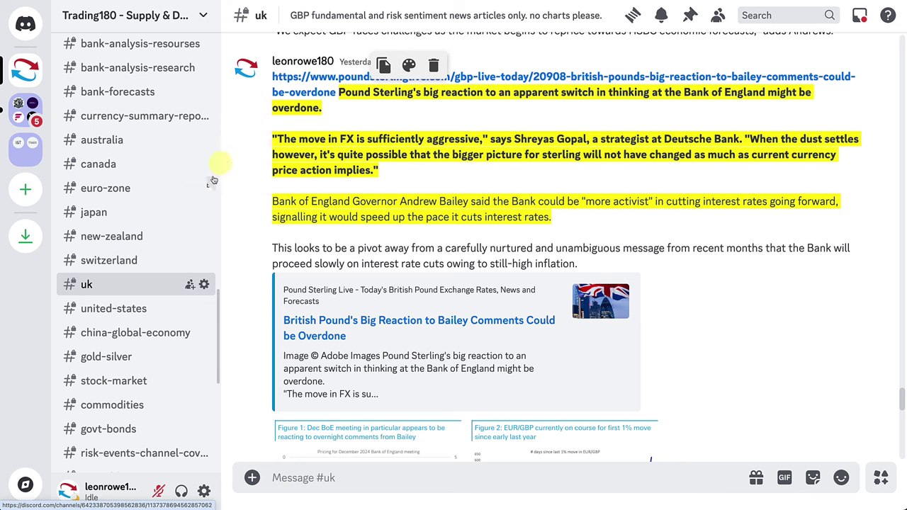
# Switch to Discord and read the 5 October 2024 jobs report post in the united-states channel
pyautogui.click(129, 320)
pyautogui.scroll(5, 411, 248)
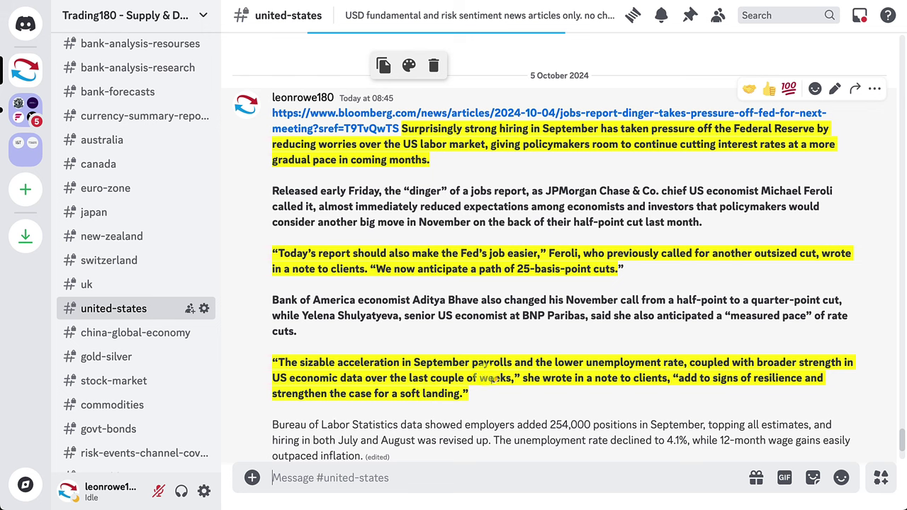
pyautogui.click(121, 314)
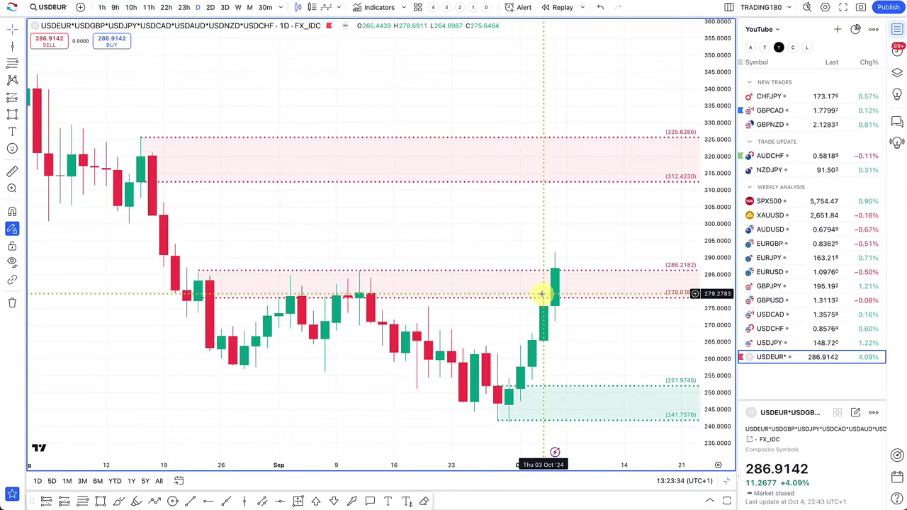
# On the TradingView US dollar composite chart, draw a path from the latest candle at about 286 into the demand zone and up to about 262
pyautogui.scroll(-4, 364, 290)
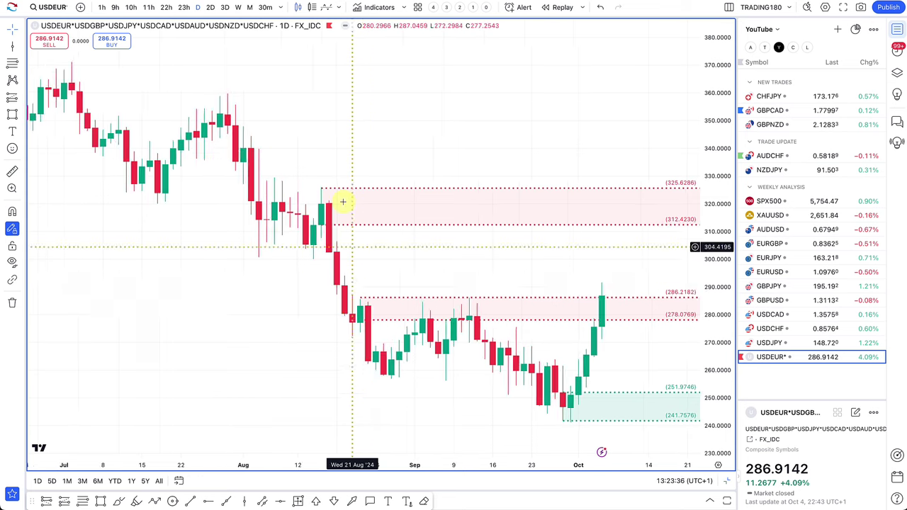
pyautogui.scroll(-3, 260, 162)
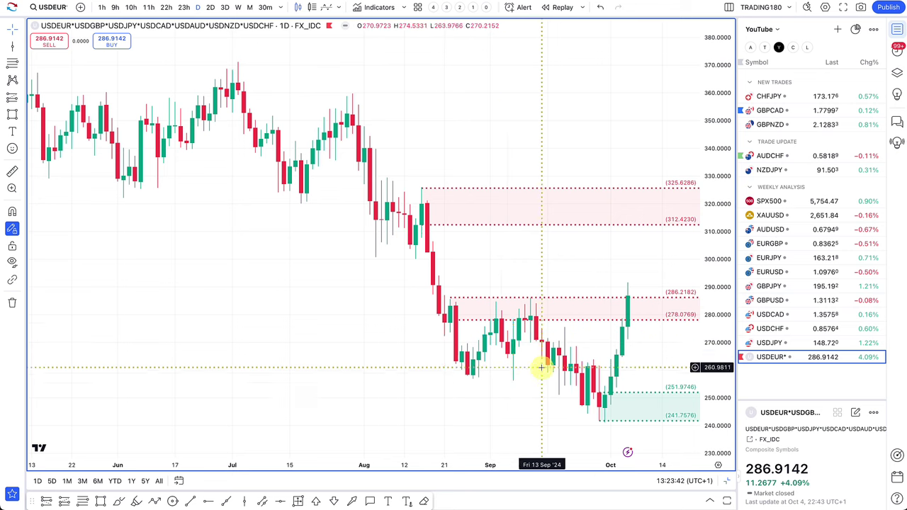
pyautogui.hscroll(3, 538, 333)
pyautogui.scroll(2, 539, 340)
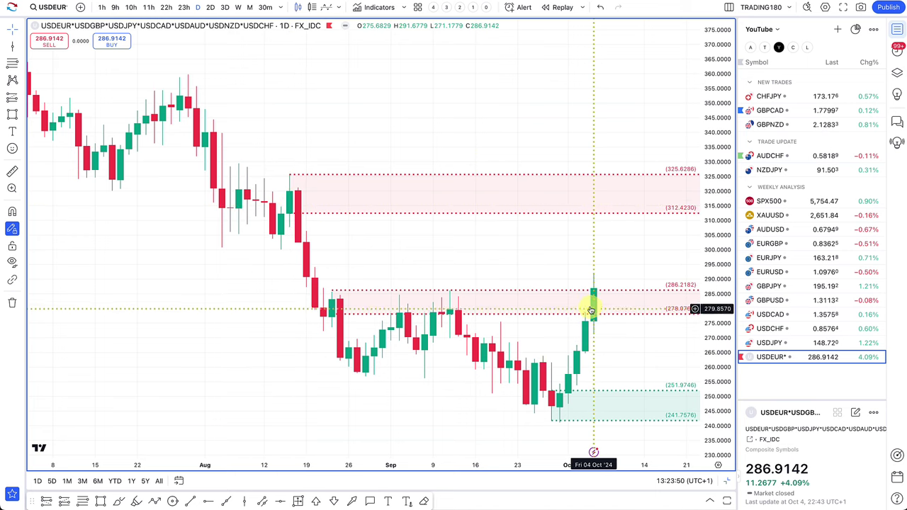
pyautogui.scroll(3, 530, 349)
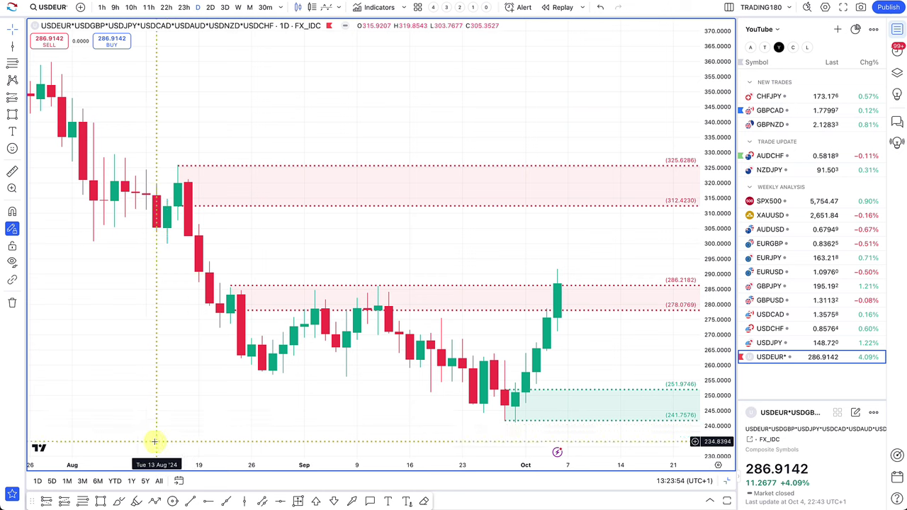
pyautogui.click(155, 501)
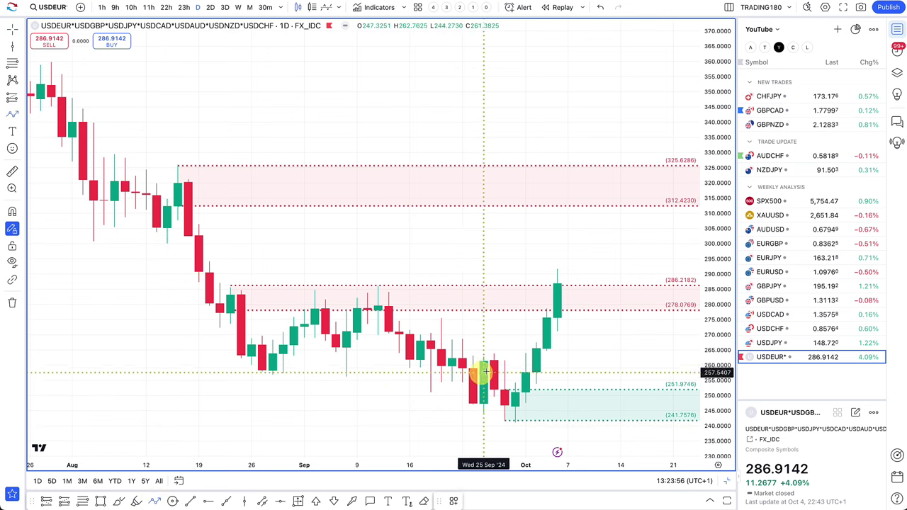
pyautogui.click(557, 287)
pyautogui.click(578, 406)
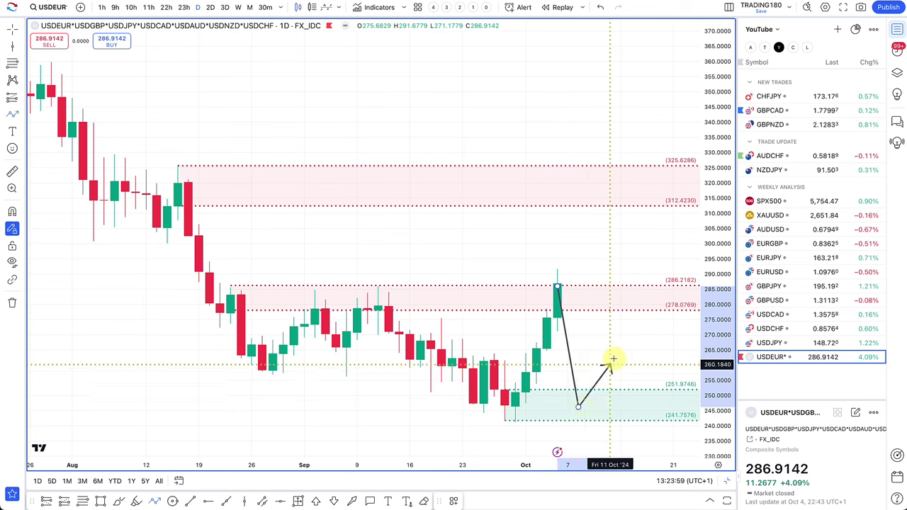
pyautogui.doubleClick(612, 359)
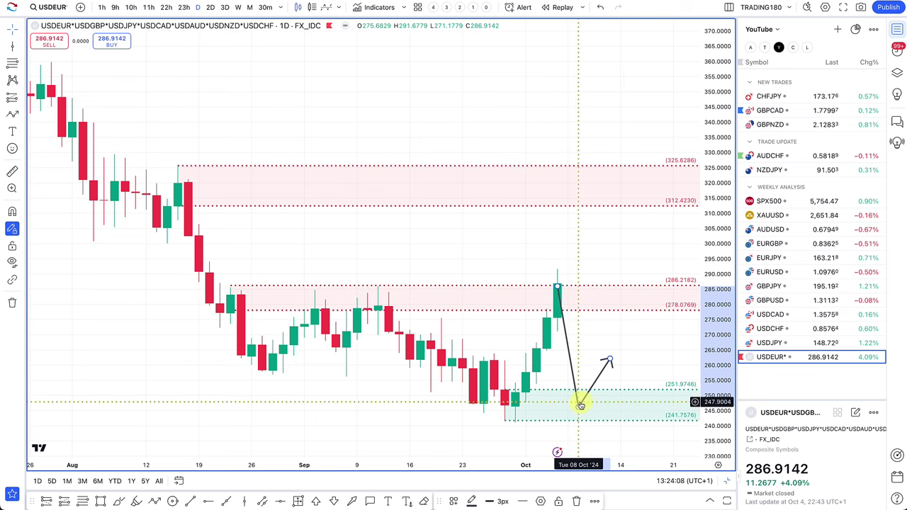
# Reshape the path so it rises to about 315 in the 312.4230–325.6286 supply zone and falls back to about 274
pyautogui.moveTo(578, 409); pyautogui.dragTo(577, 188)
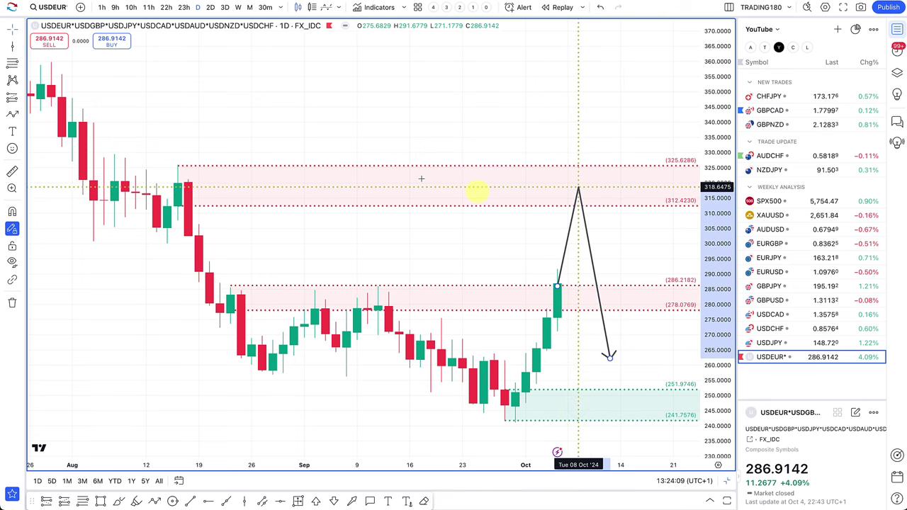
pyautogui.scroll(-2, 225, 111)
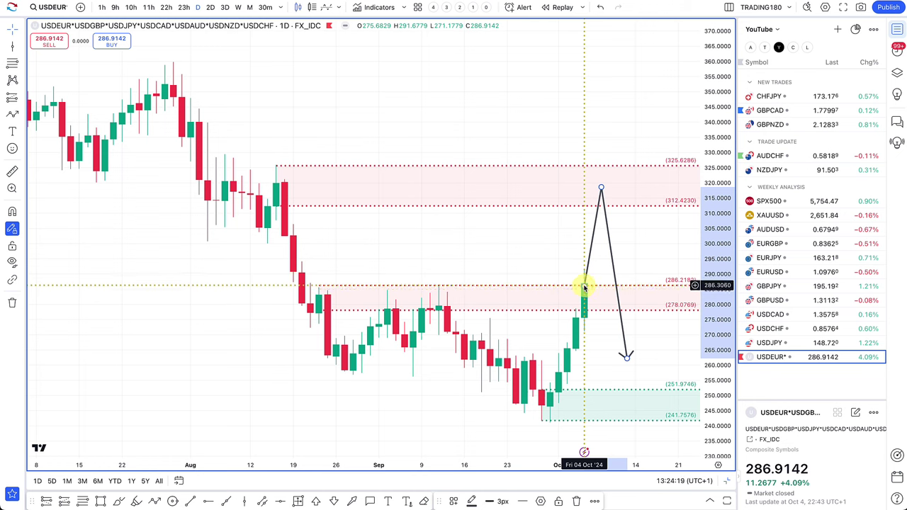
pyautogui.moveTo(627, 358); pyautogui.dragTo(643, 364)
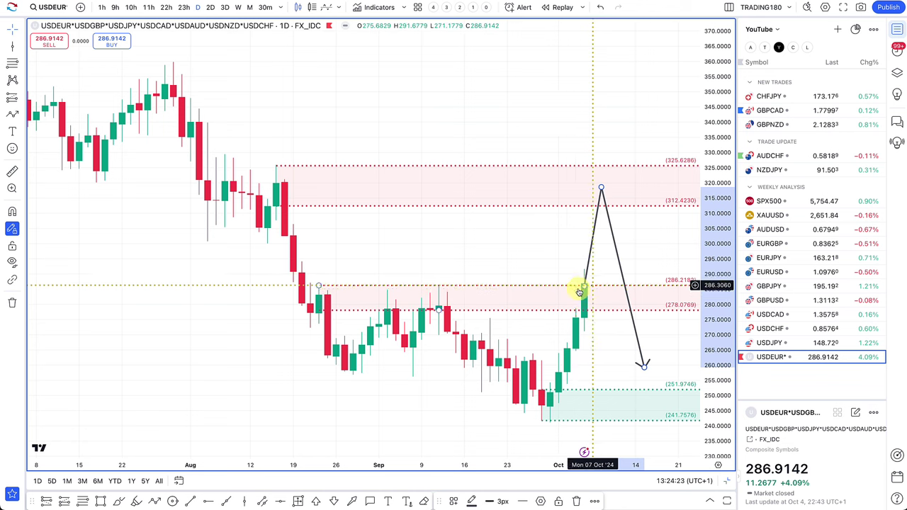
pyautogui.moveTo(601, 190); pyautogui.dragTo(601, 228)
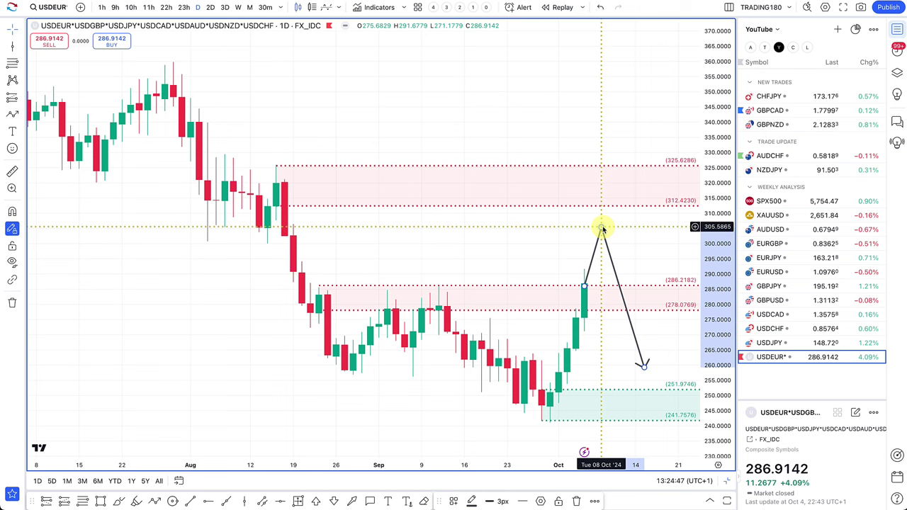
pyautogui.moveTo(602, 228)
pyautogui.mouseDown()
pyautogui.moveTo(600, 248)
pyautogui.moveTo(598, 204)
pyautogui.moveTo(610, 206)
pyautogui.moveTo(602, 229)
pyautogui.moveTo(600, 204)
pyautogui.mouseUp()
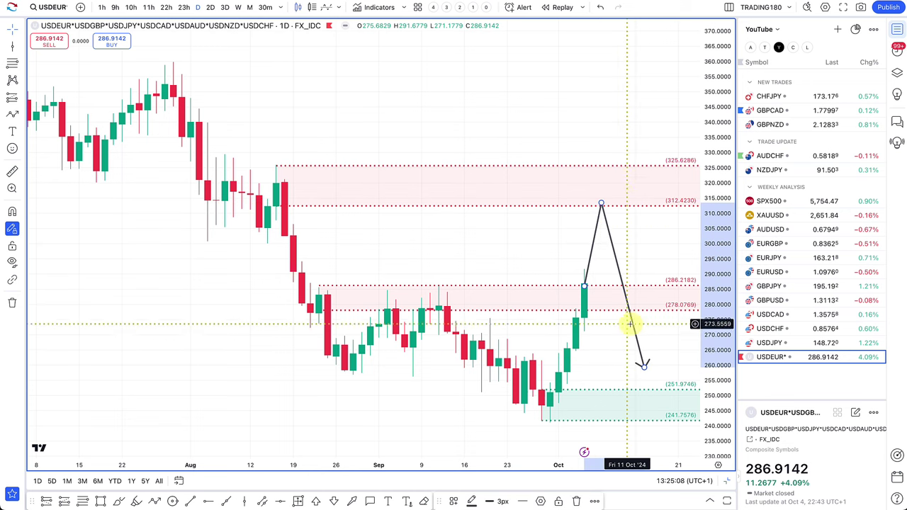
pyautogui.moveTo(644, 365); pyautogui.dragTo(627, 63)
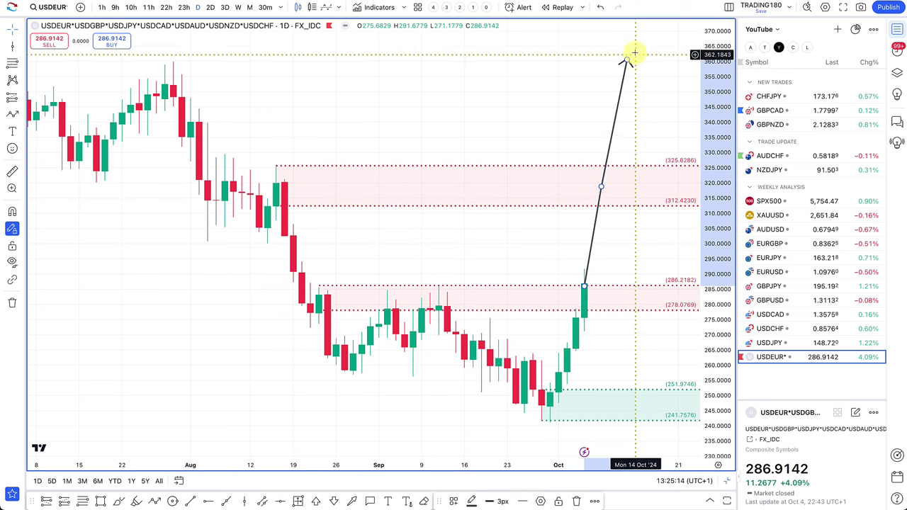
pyautogui.moveTo(627, 60); pyautogui.dragTo(643, 323)
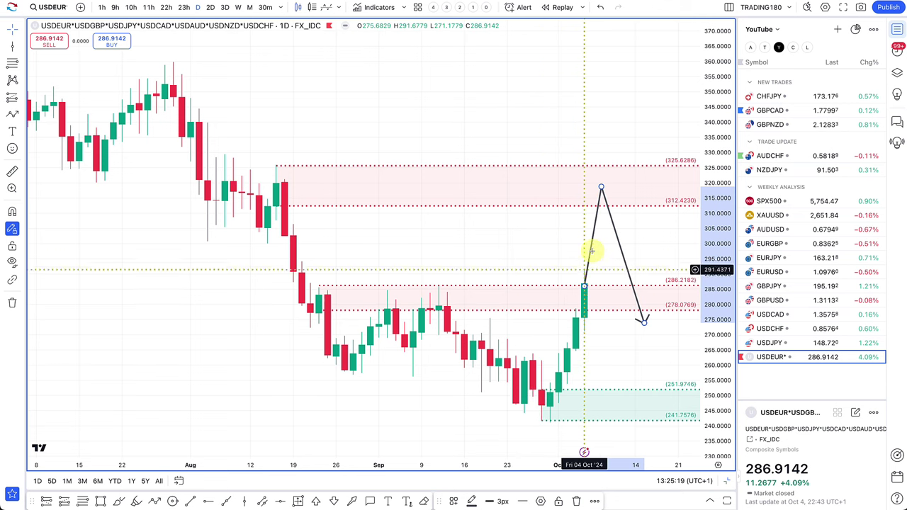
pyautogui.moveTo(600, 191); pyautogui.dragTo(600, 198)
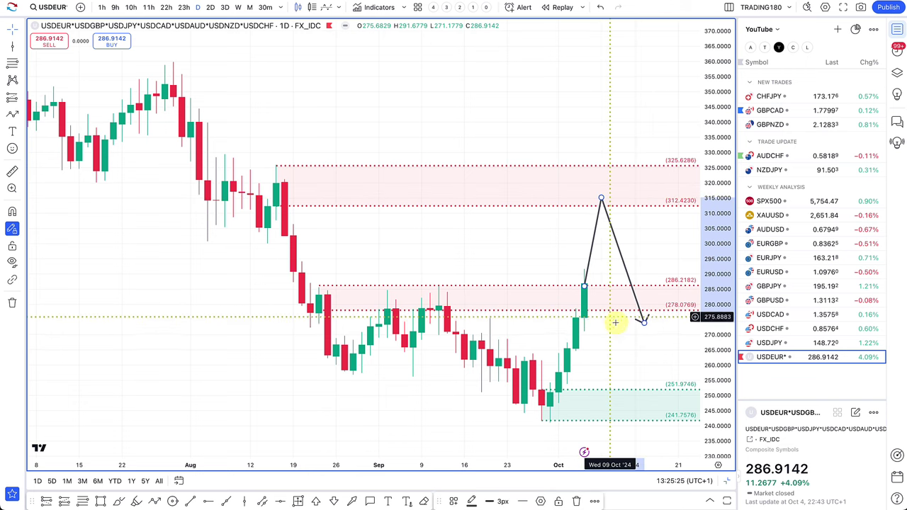
pyautogui.scroll(1, 593, 358)
pyautogui.scroll(1, 594, 358)
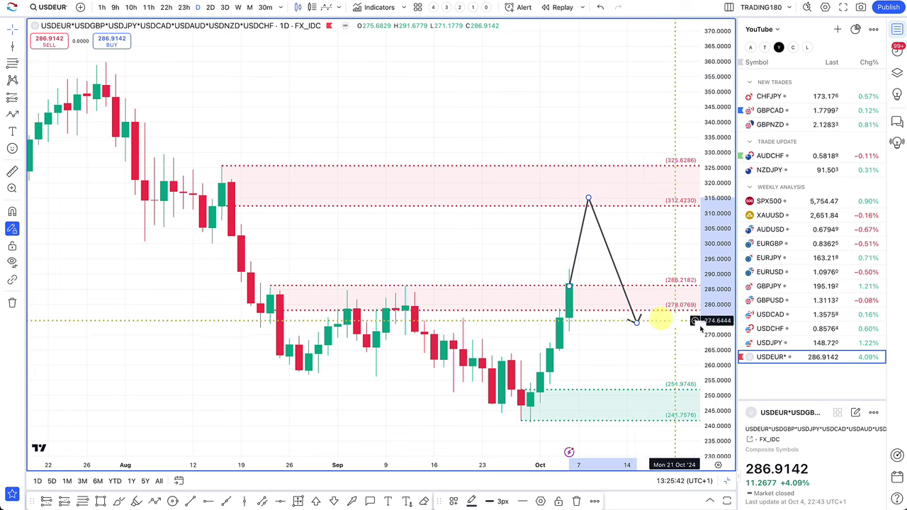
# Open the USDJPY chart and delete the old path arrow and the 144.757–146.504 supply zone
pyautogui.click(771, 343)
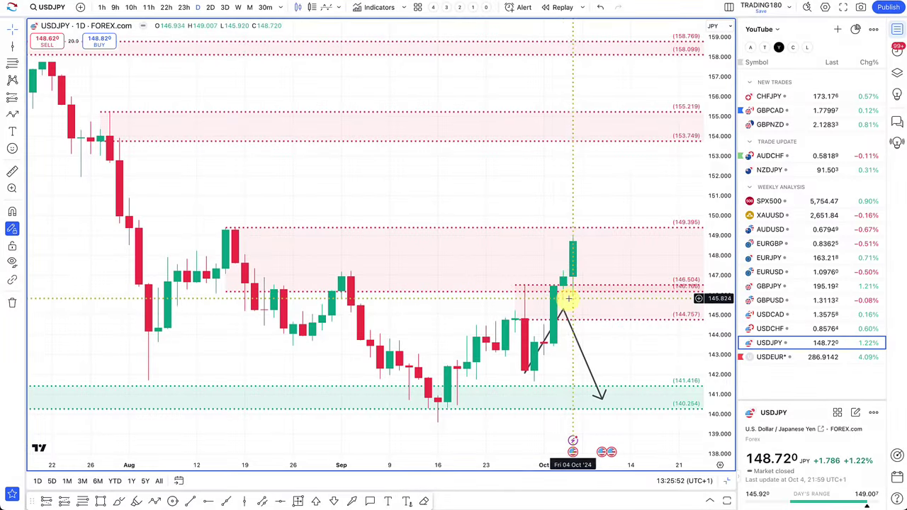
pyautogui.click(561, 313)
pyautogui.press('Delete')
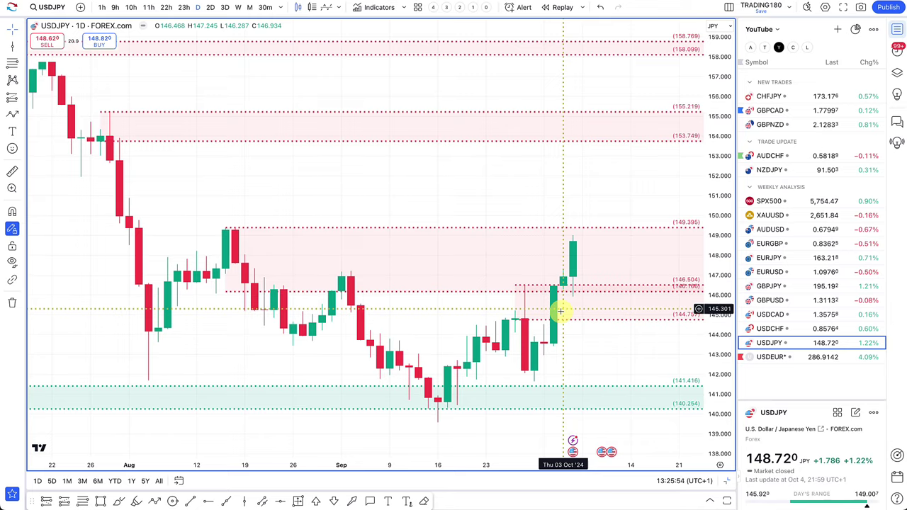
pyautogui.scroll(3, 559, 307)
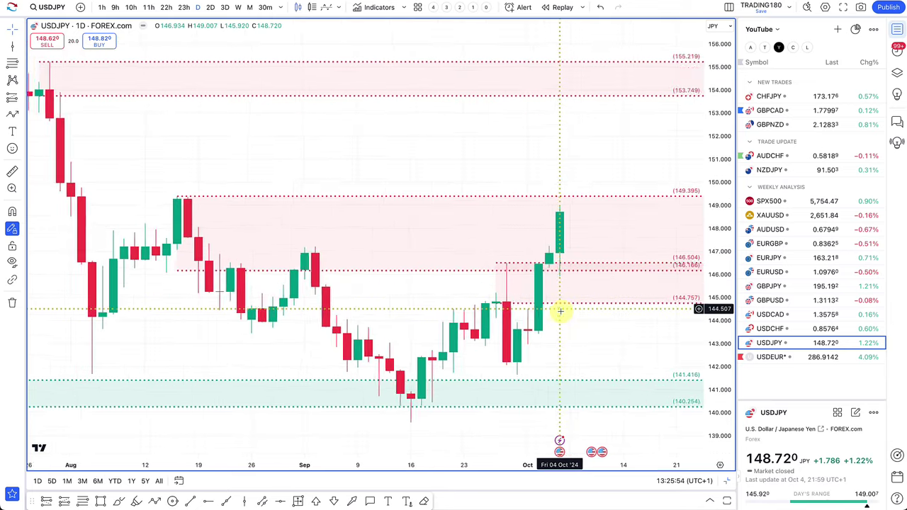
pyautogui.click(568, 264)
pyautogui.press('Delete')
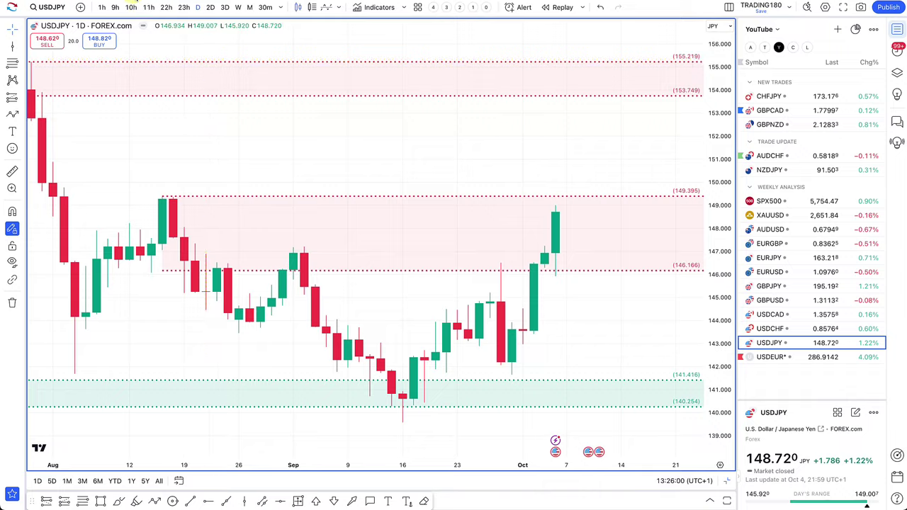
# Switch to Discord and read the 3 October 2024 article on Bank of Japan rate hike expectations in the japan channel
pyautogui.hotkey('alt', 'Tab')
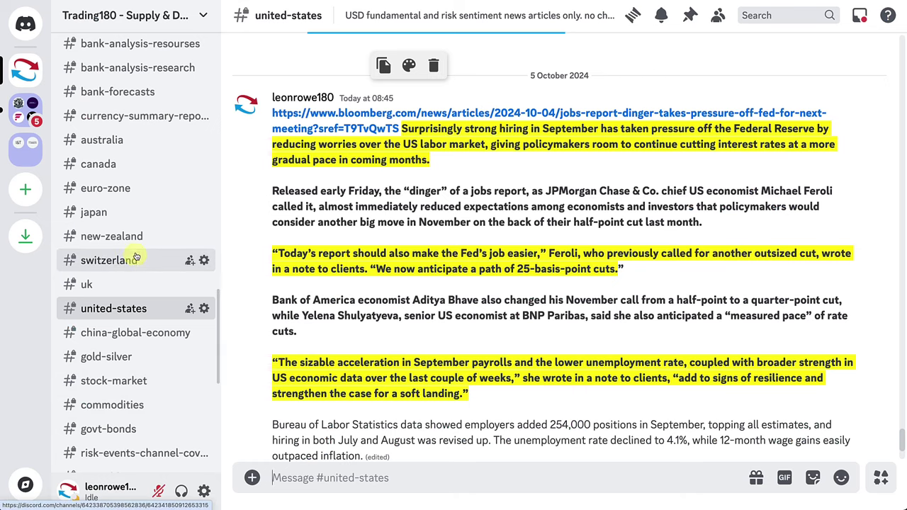
pyautogui.click(114, 218)
pyautogui.scroll(-3, 419, 291)
pyautogui.scroll(-20, 419, 290)
pyautogui.scroll(15, 421, 287)
pyautogui.scroll(10, 440, 253)
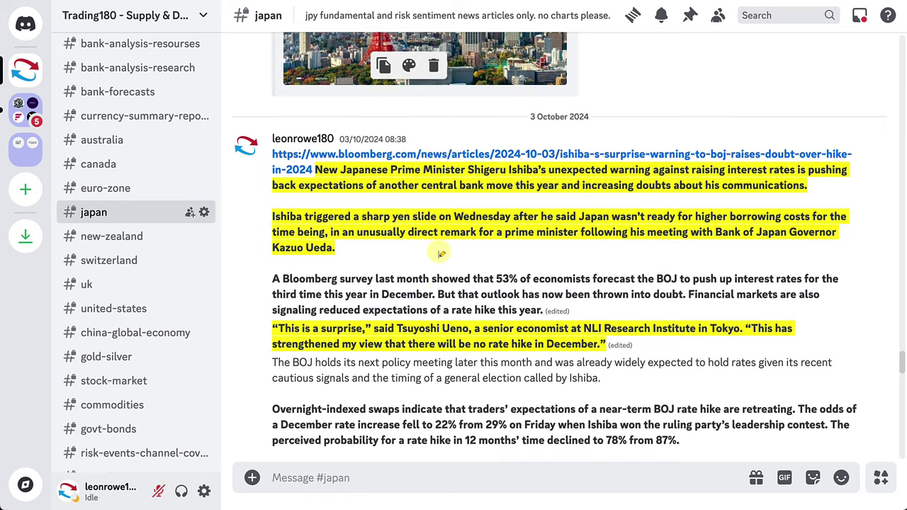
pyautogui.scroll(-1, 441, 253)
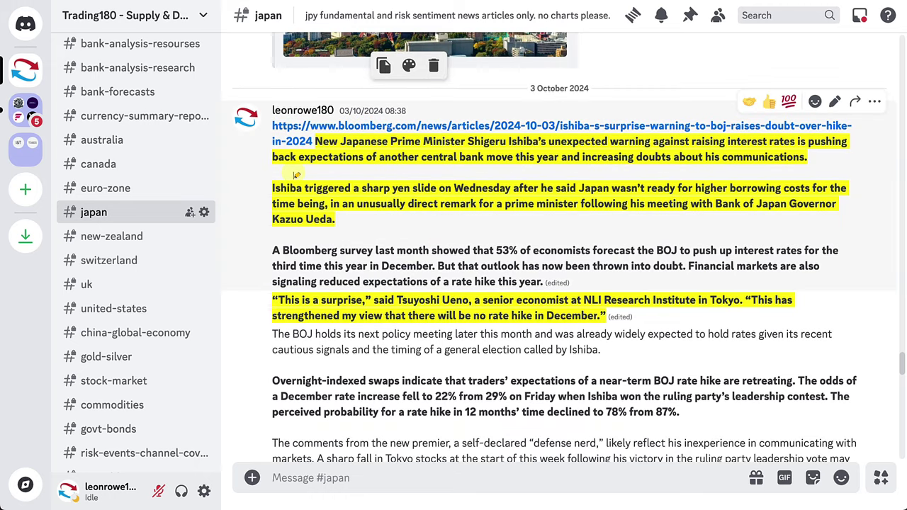
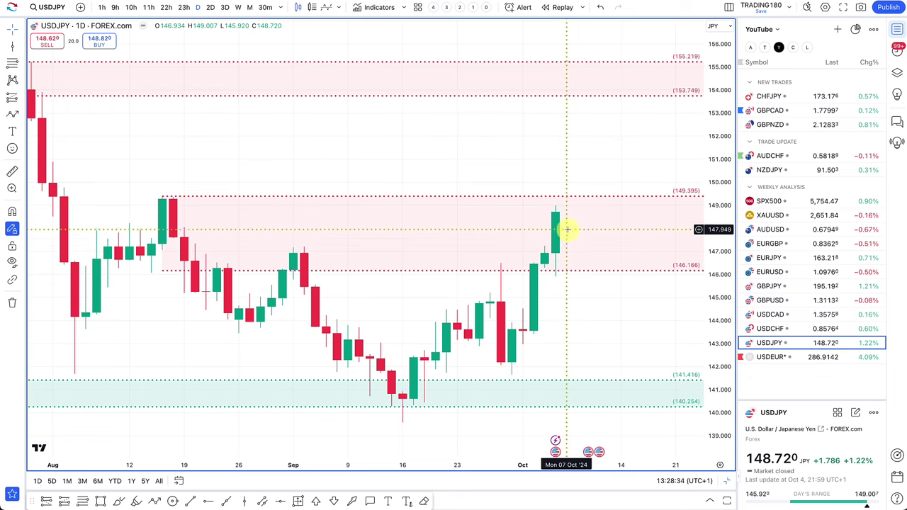
# Back on the USDJPY chart, draw a path arrow from about 149.1 beside the latest candle down to the supply zone's lower edge near 146.2
pyautogui.scroll(-1, 577, 261)
pyautogui.scroll(-1, 578, 261)
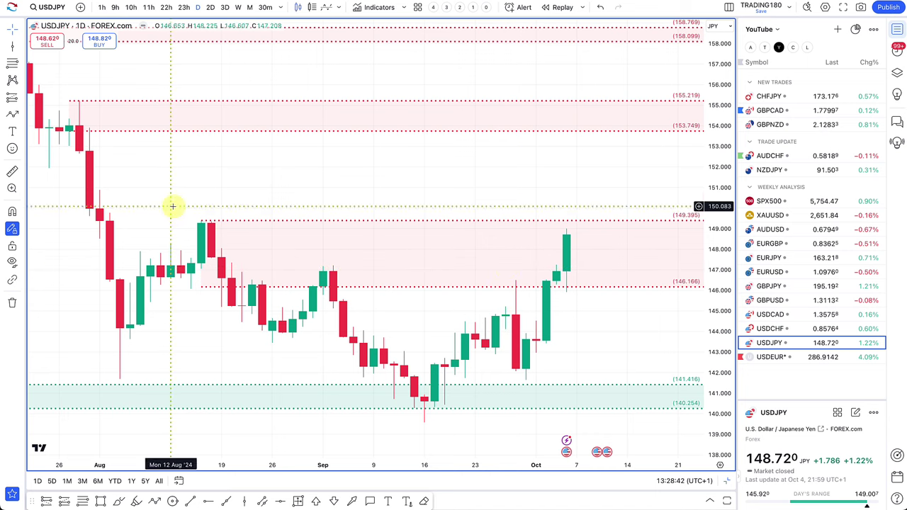
pyautogui.click(14, 116)
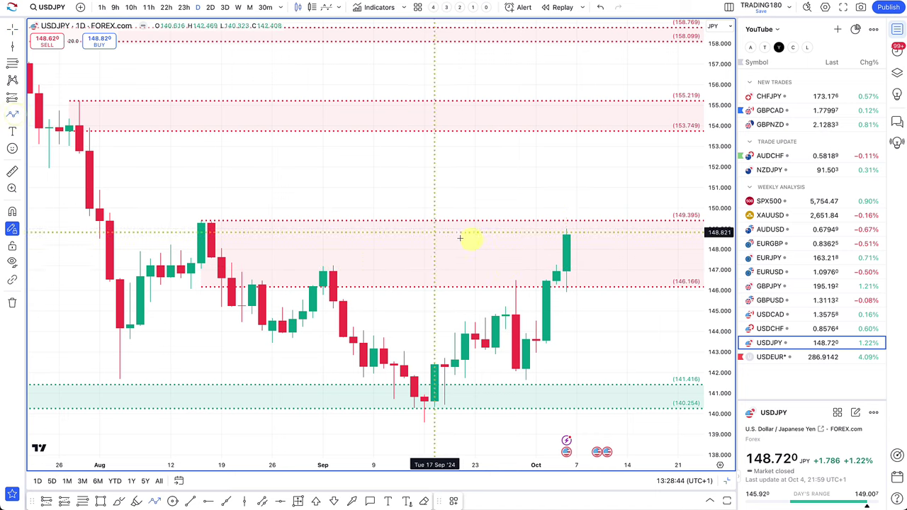
pyautogui.click(576, 226)
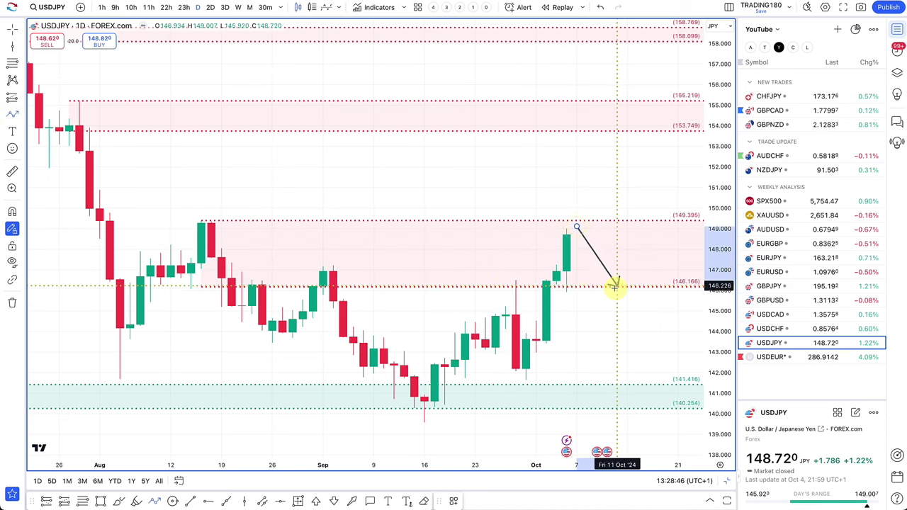
pyautogui.click(615, 287)
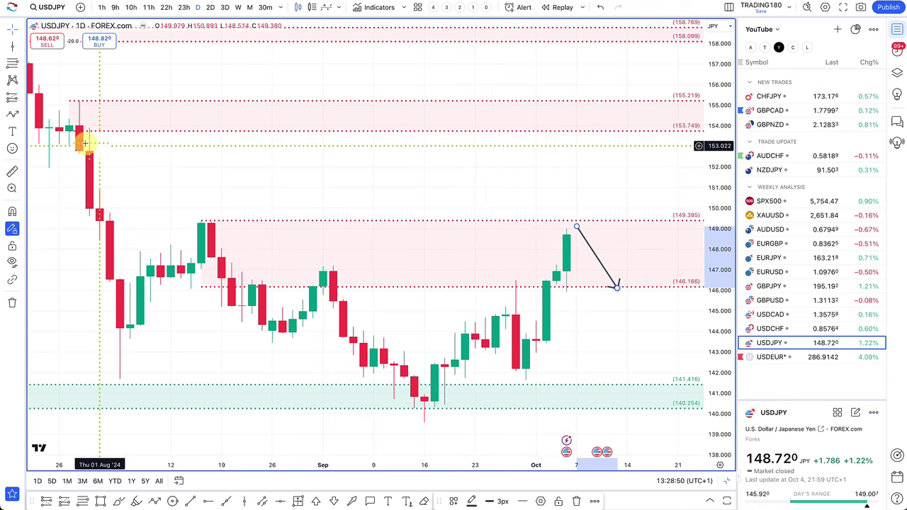
# Draw a zone from 143.631 to 141.647 across the 30 September and 1 October candles and apply the DEMAND template
pyautogui.click(12, 64)
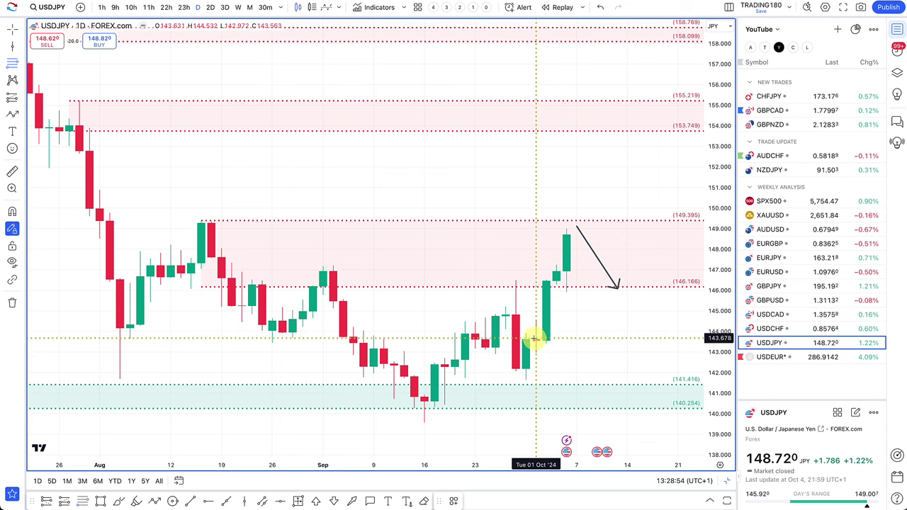
pyautogui.click(23, 211)
pyautogui.moveTo(533, 339)
pyautogui.mouseDown()
pyautogui.moveTo(522, 397)
pyautogui.moveTo(525, 380)
pyautogui.mouseUp()
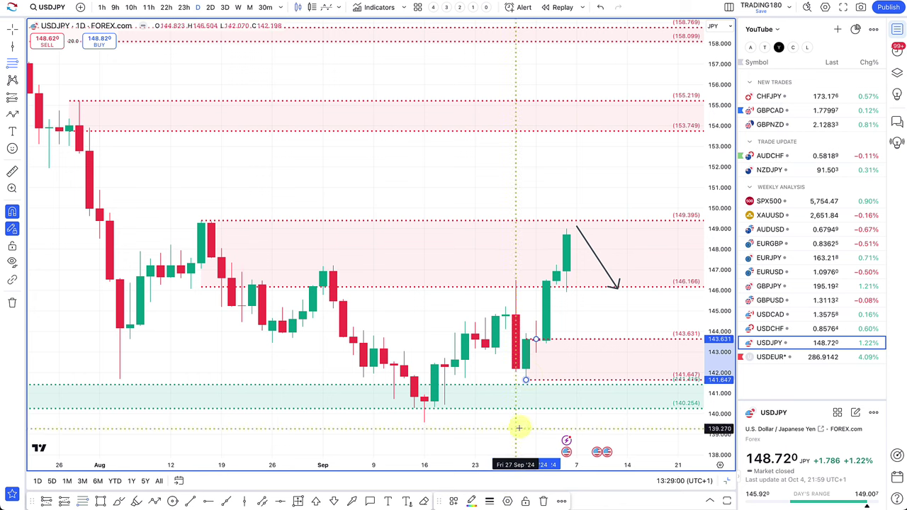
pyautogui.click(454, 500)
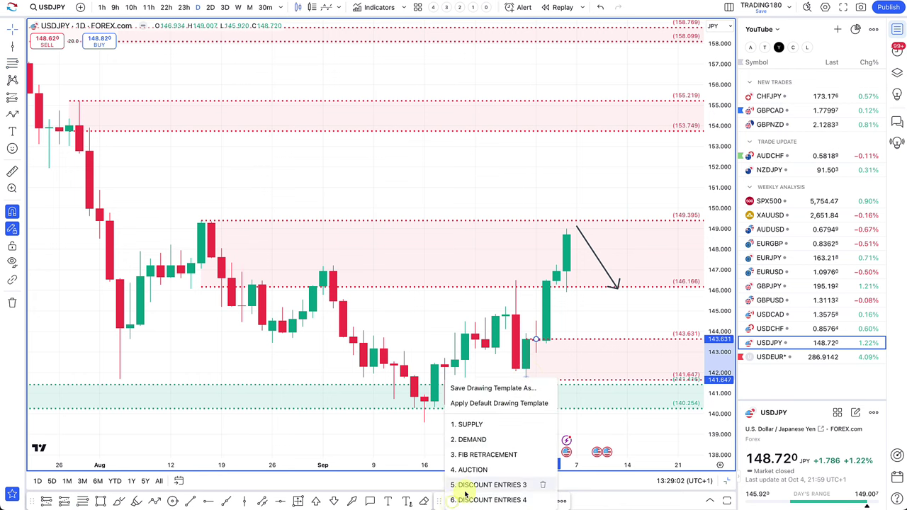
pyautogui.click(472, 439)
# Delete the old 140.254–141.416 demand zone and extend the new zone's lower corner to the 16 September low at 139.581
pyautogui.click(490, 407)
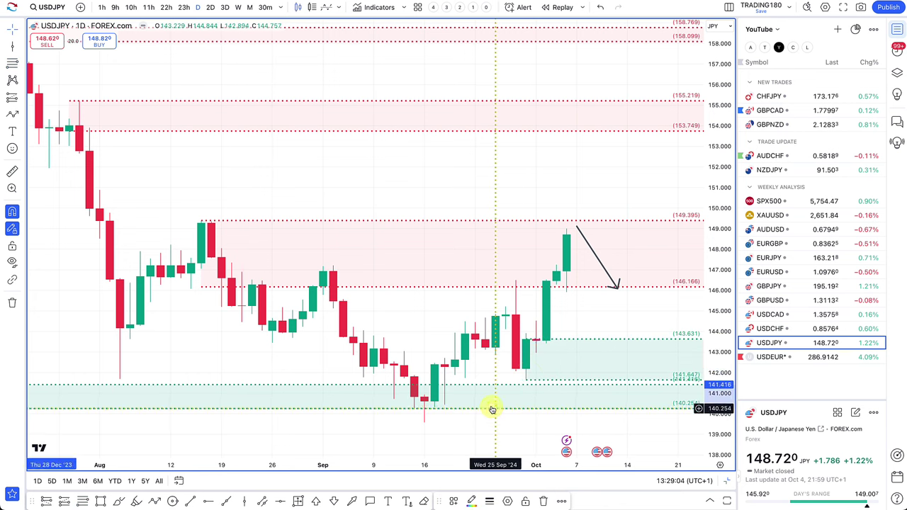
pyautogui.press('Delete')
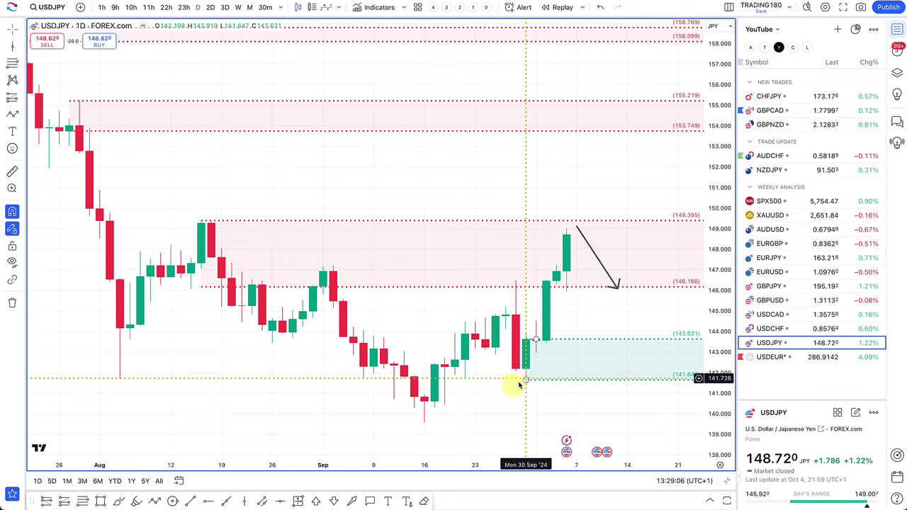
pyautogui.moveTo(519, 382); pyautogui.dragTo(425, 423)
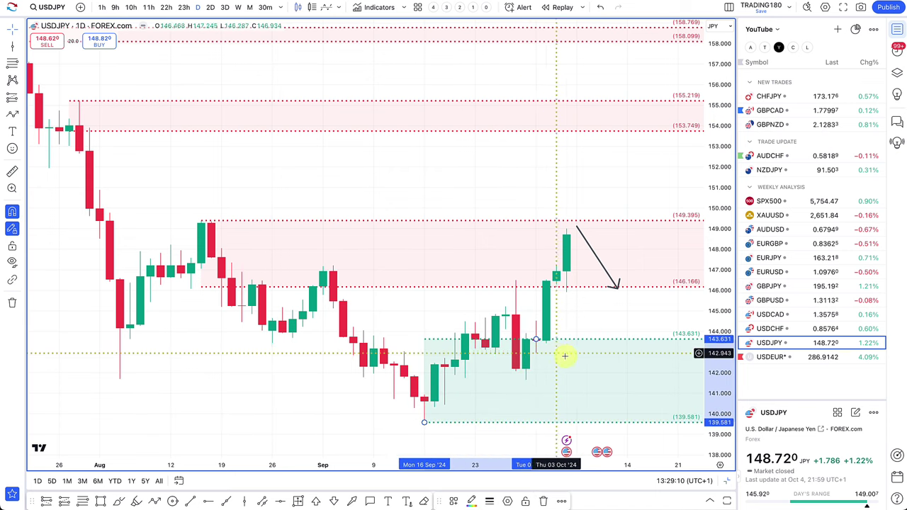
# Extend the path arrow's tip down to about 143 inside the demand zone
pyautogui.scroll(4, 572, 345)
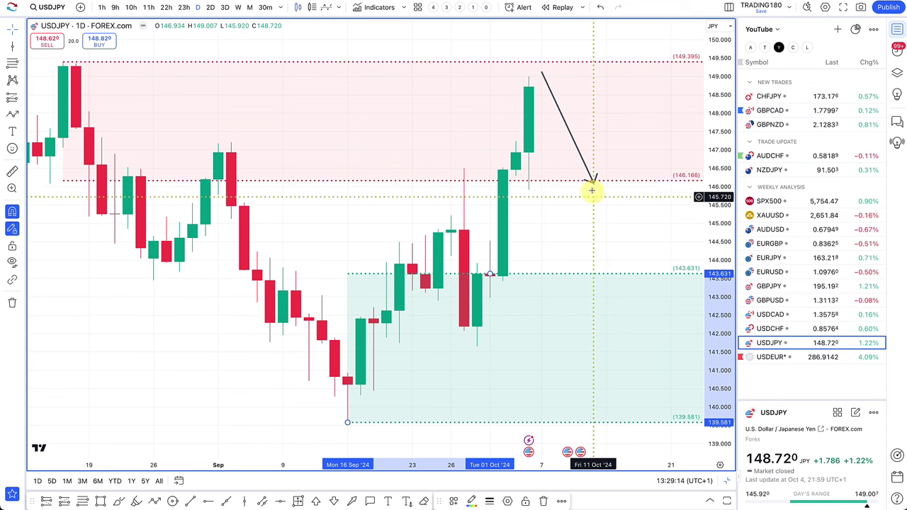
pyautogui.moveTo(594, 182); pyautogui.dragTo(595, 296)
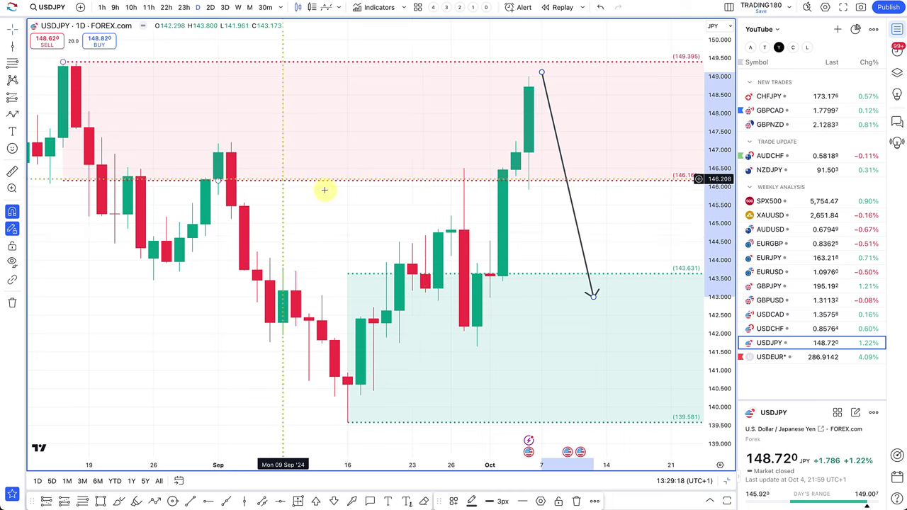
# Open the USDCHF daily chart from the weekly analysis watchlist
pyautogui.scroll(-2, 519, 241)
pyautogui.click(779, 330)
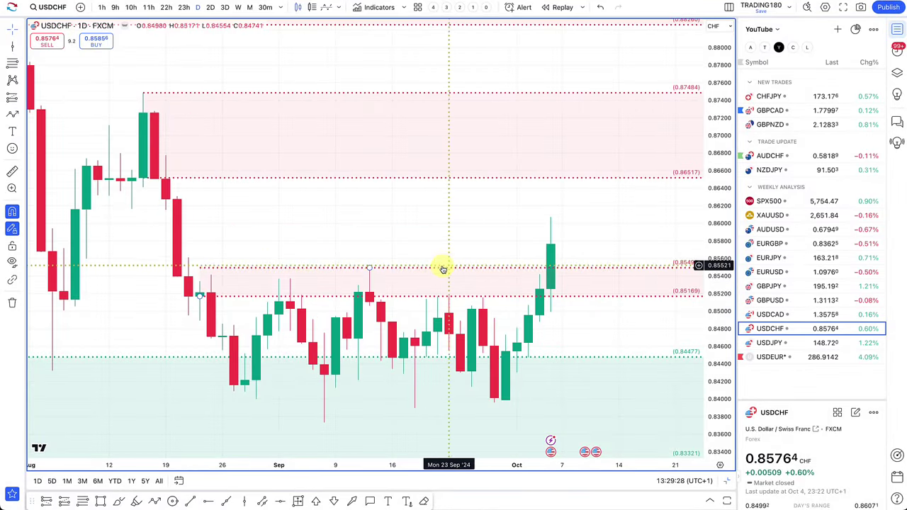
pyautogui.scroll(-3, 536, 293)
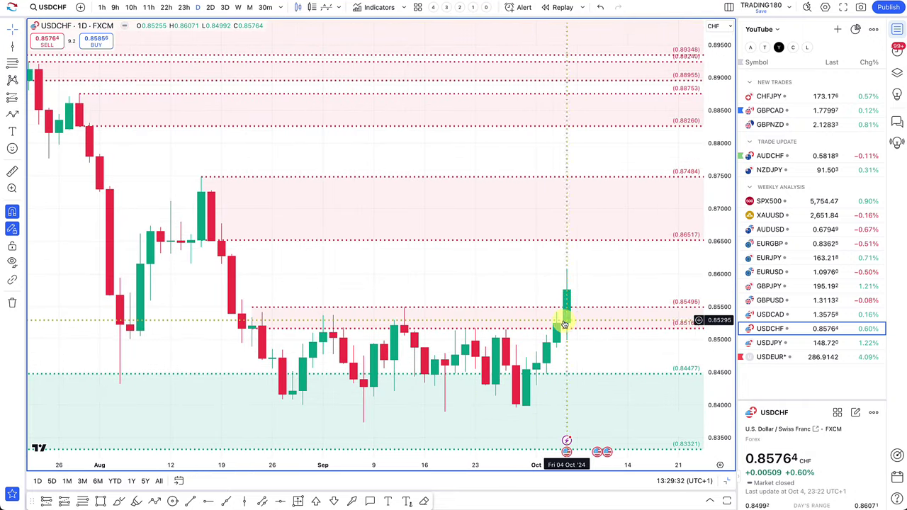
pyautogui.click(153, 501)
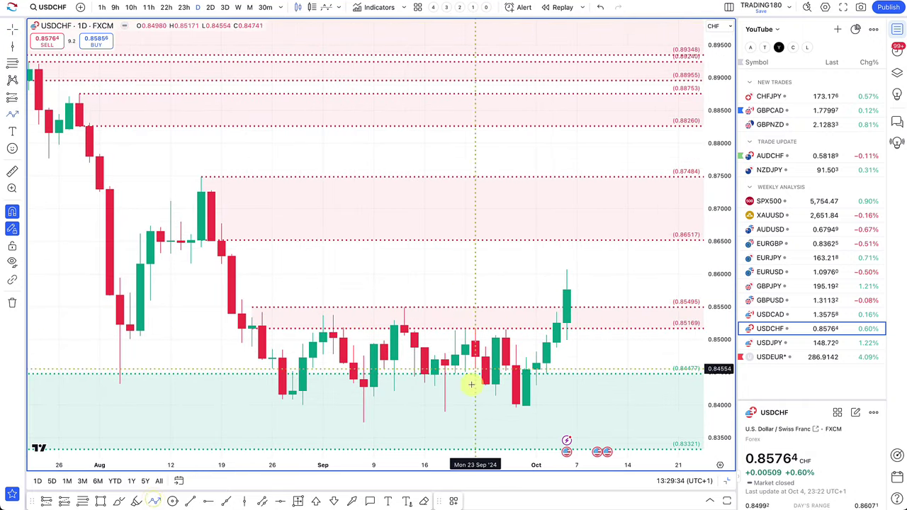
pyautogui.click(567, 323)
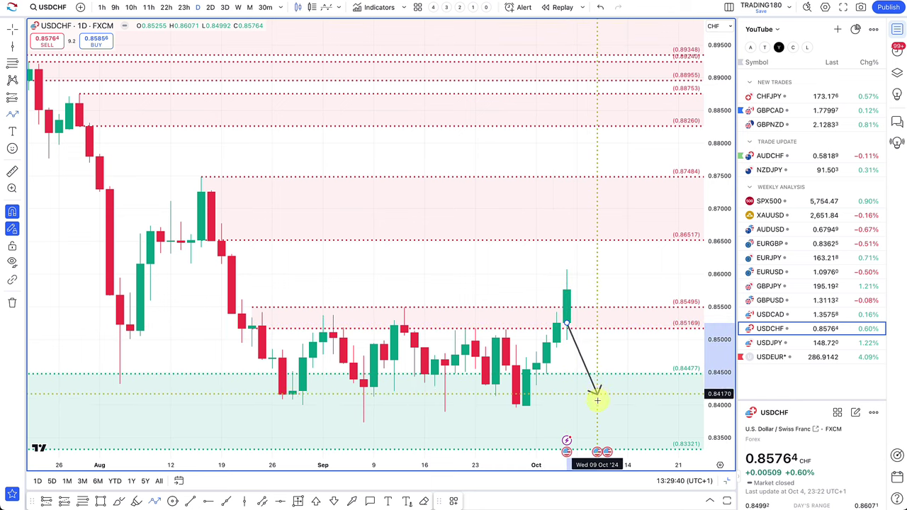
pyautogui.press('Escape')
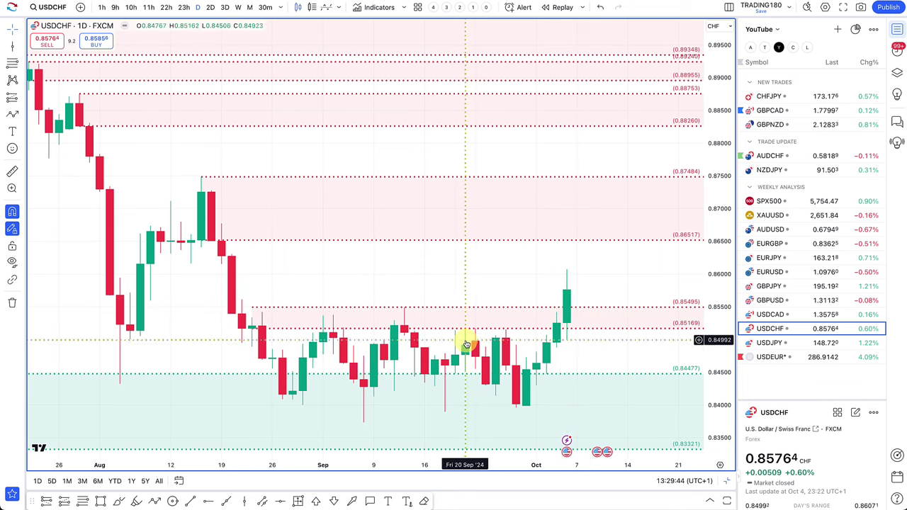
# Delete the 0.85169–0.85495 supply zone and draw a path arrow from the latest close at 0.85764 down to about 0.842
pyautogui.scroll(-8, 549, 333)
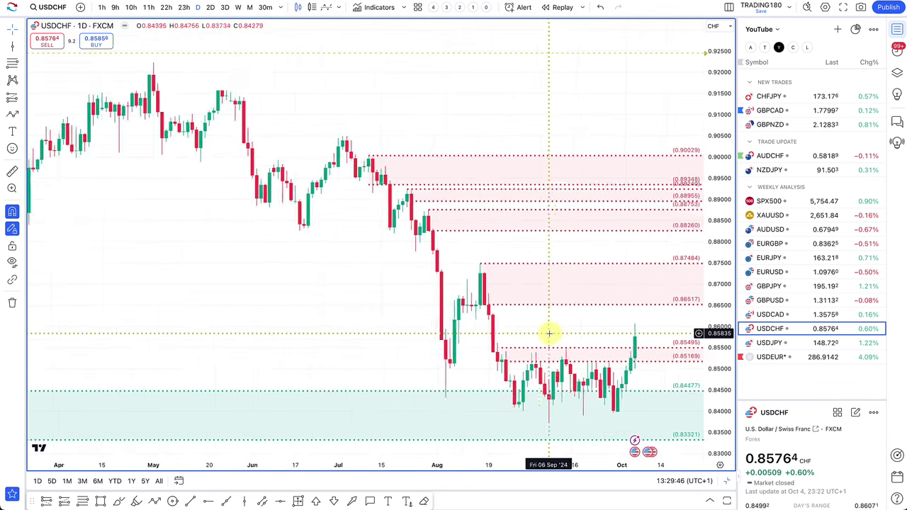
pyautogui.scroll(10, 549, 333)
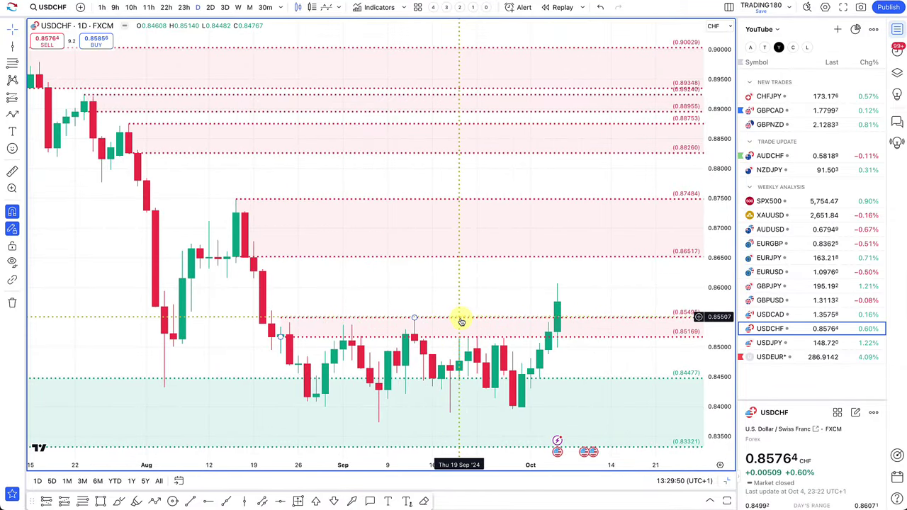
pyautogui.press('Delete')
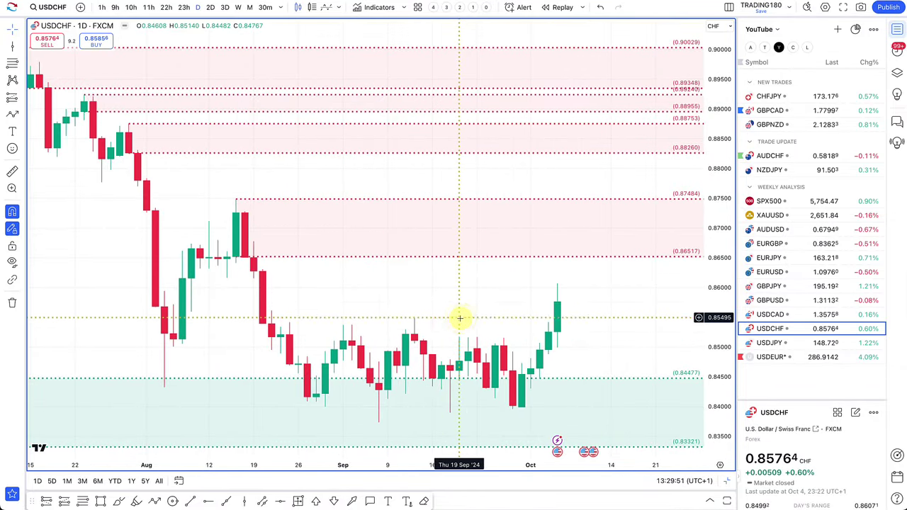
pyautogui.click(12, 115)
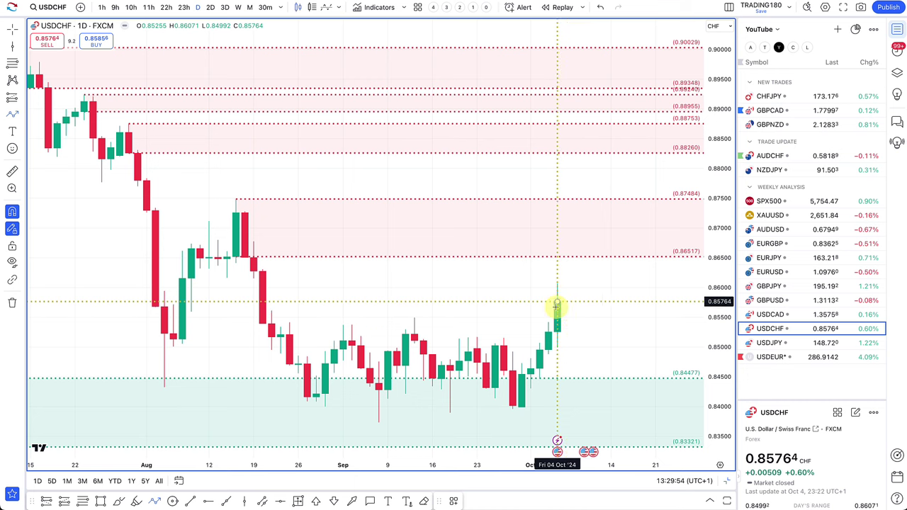
pyautogui.moveTo(557, 303); pyautogui.dragTo(583, 394)
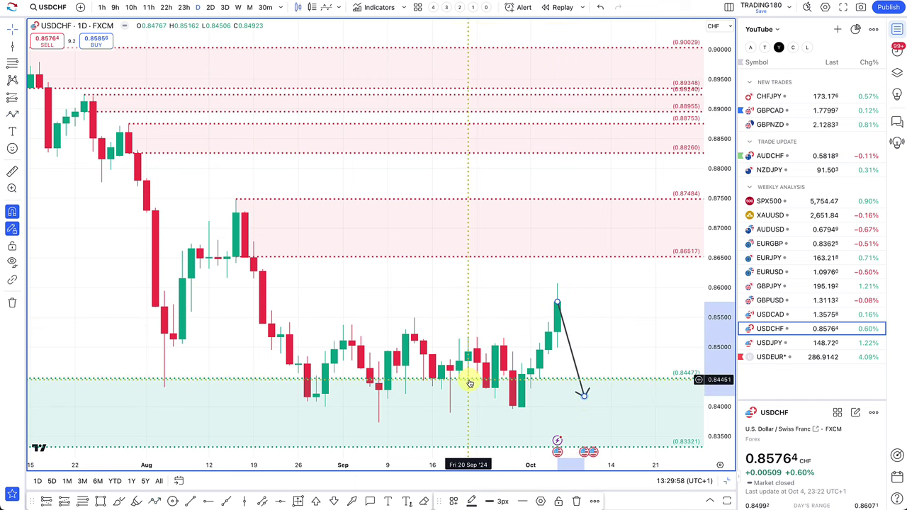
# Replace the 0.83321–0.84477 demand zone with one from the 27 September open at 0.84608 to the 6 September low at 0.83734
pyautogui.click(470, 379)
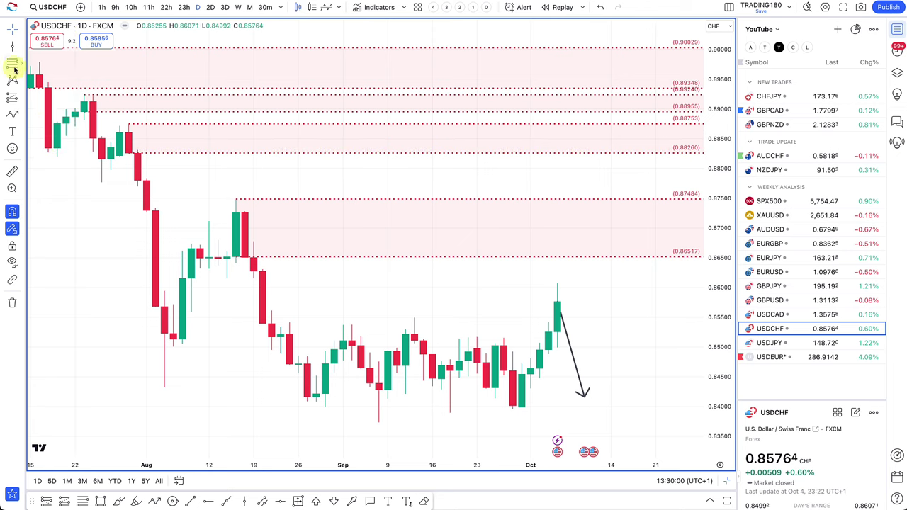
pyautogui.click(14, 69)
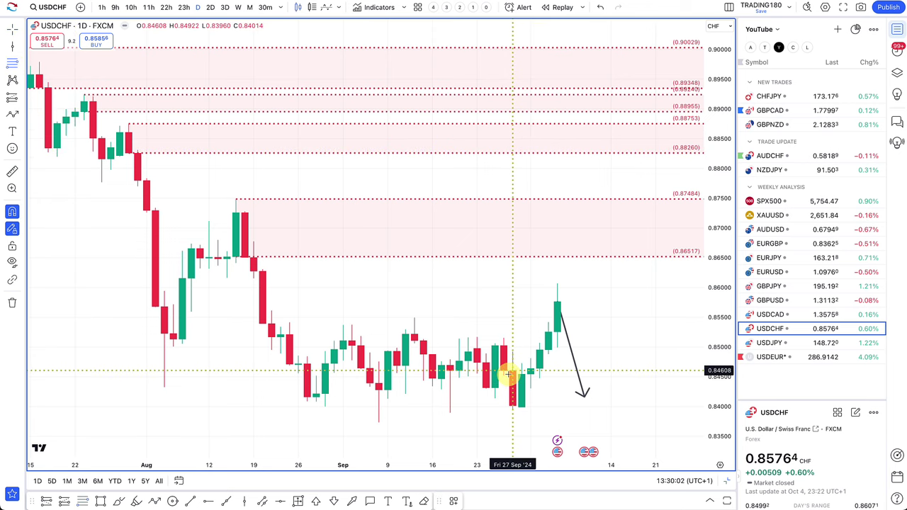
pyautogui.moveTo(512, 371)
pyautogui.mouseDown()
pyautogui.moveTo(354, 413)
pyautogui.moveTo(379, 423)
pyautogui.mouseUp()
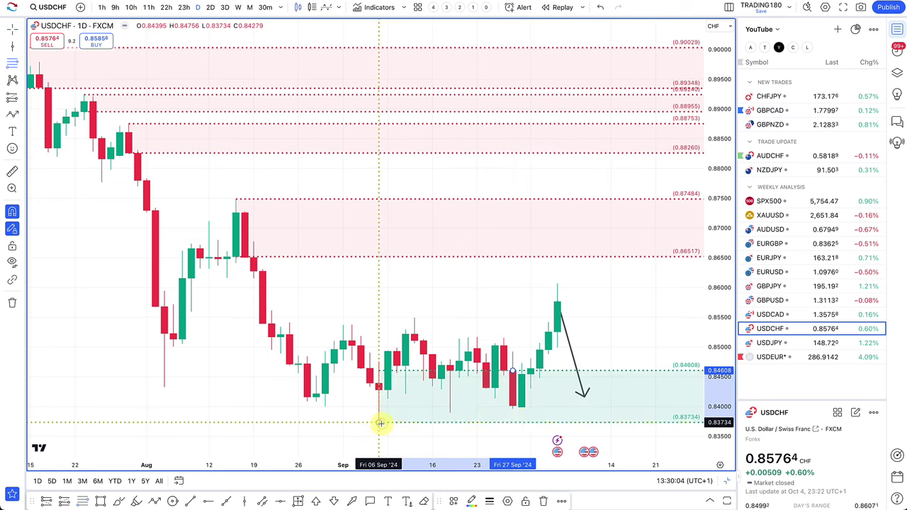
pyautogui.scroll(5, 550, 291)
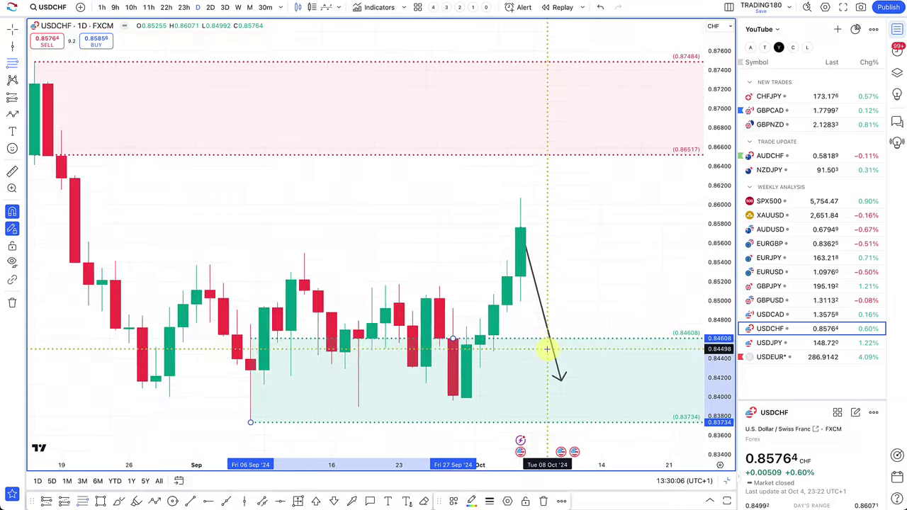
pyautogui.scroll(-2, 563, 361)
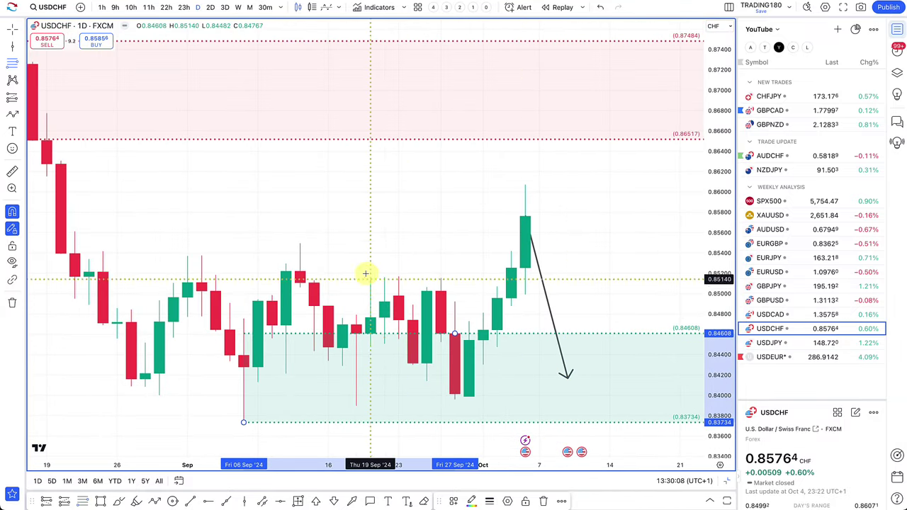
# Draw a second path arrow from the latest close up to about 0.871 in the supply zone and back down to about 0.859
pyautogui.click(12, 113)
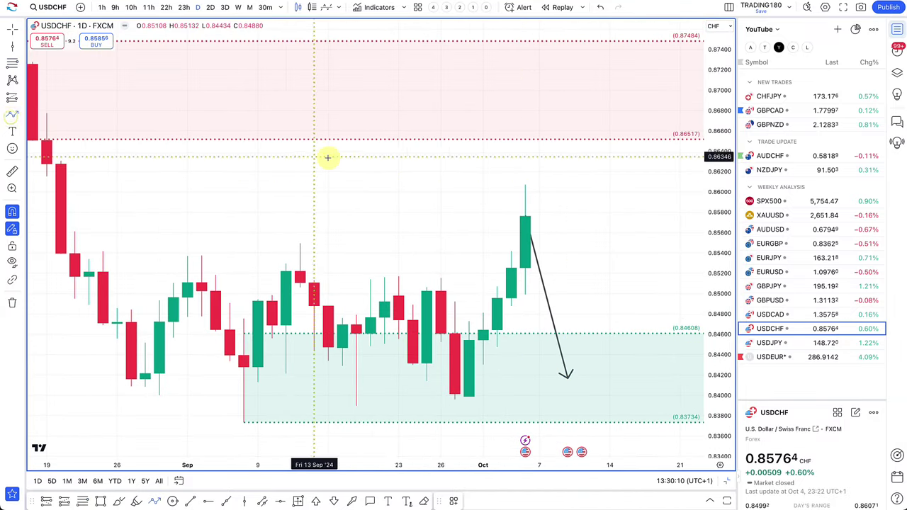
pyautogui.click(525, 215)
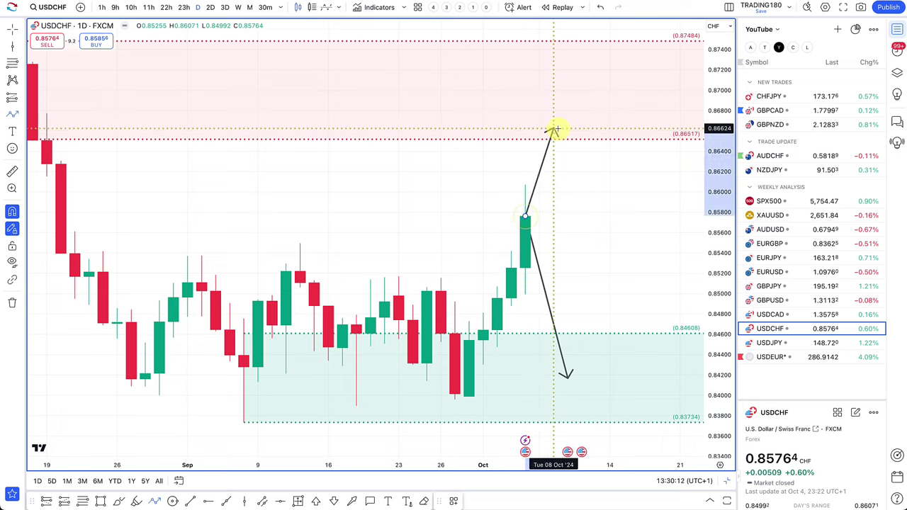
pyautogui.scroll(-3, 553, 125)
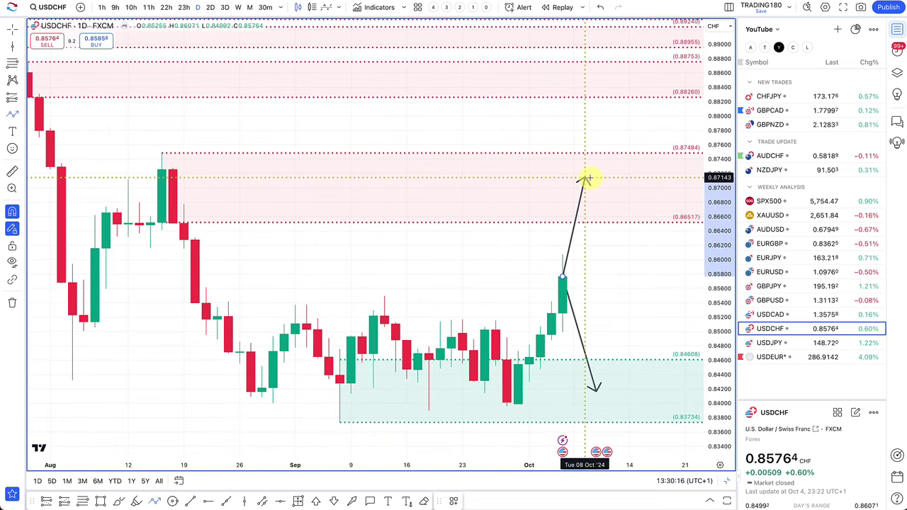
pyautogui.click(585, 177)
pyautogui.doubleClick(630, 268)
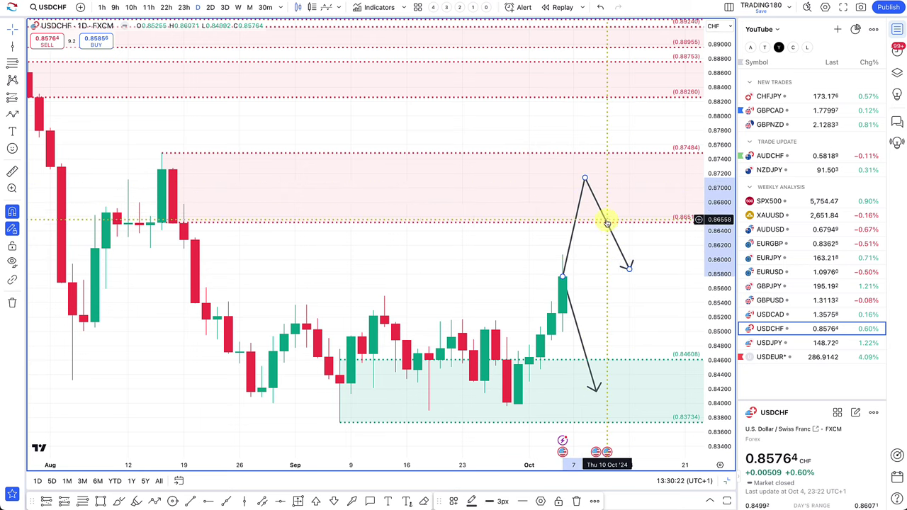
pyautogui.scroll(-1, 666, 223)
# Open the USDCAD chart and draw a path arrow from the latest close down to about 1.350 and up to about 1.368
pyautogui.click(823, 319)
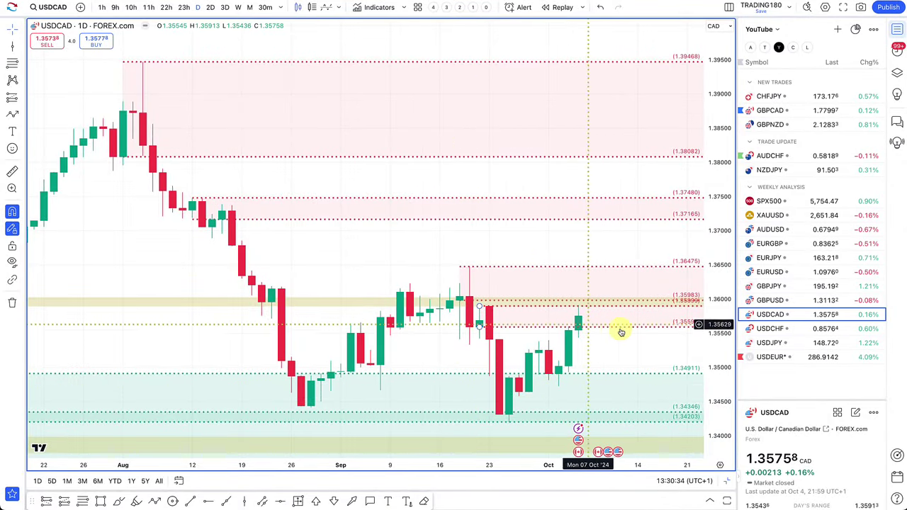
pyautogui.click(591, 327)
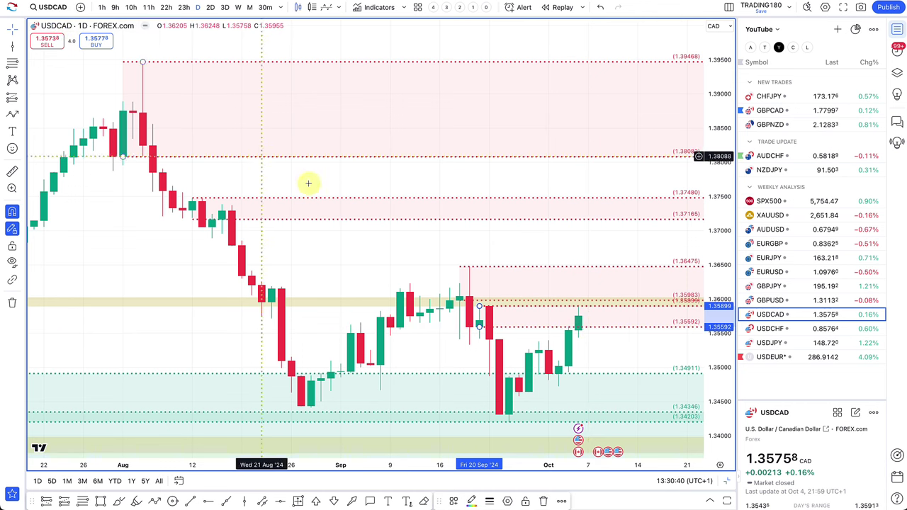
pyautogui.click(12, 115)
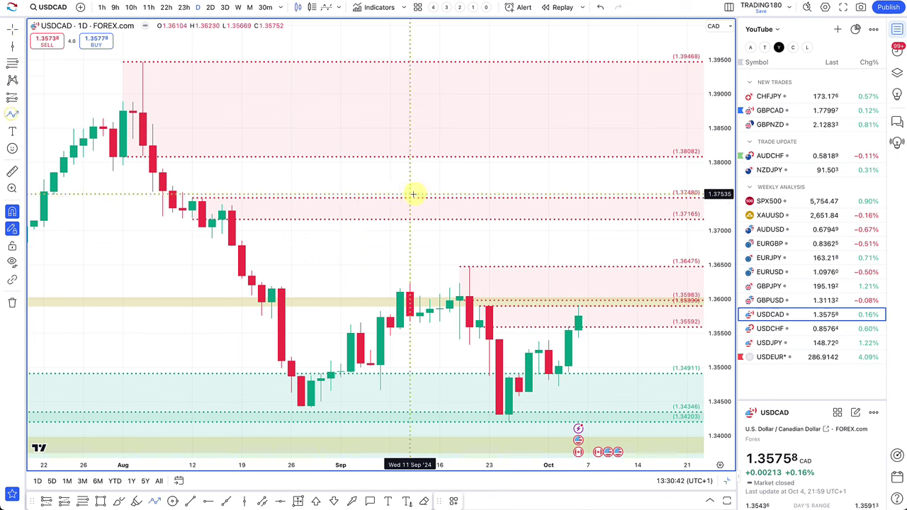
pyautogui.click(592, 336)
pyautogui.click(607, 366)
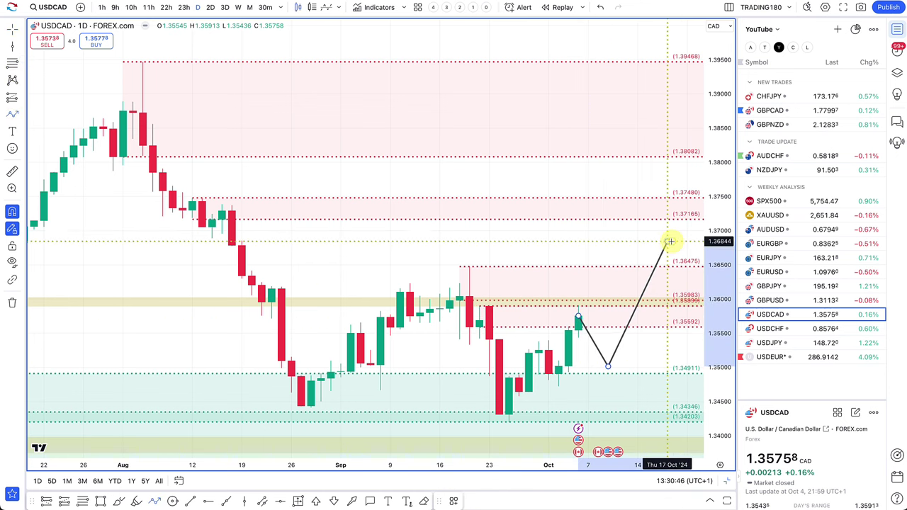
pyautogui.doubleClick(667, 243)
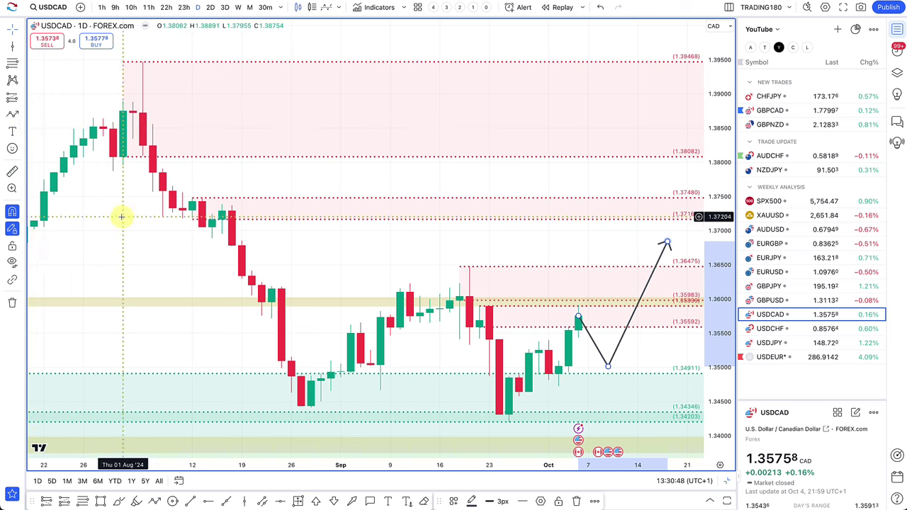
# Draw a demand zone from 1.35255 to 1.34725 at the 1 and 2 October candles
pyautogui.press('Escape')
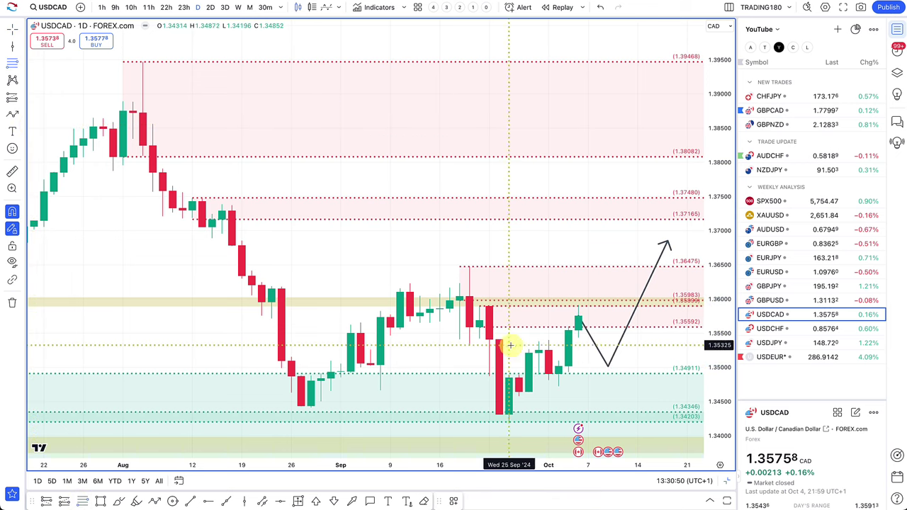
pyautogui.click(549, 351)
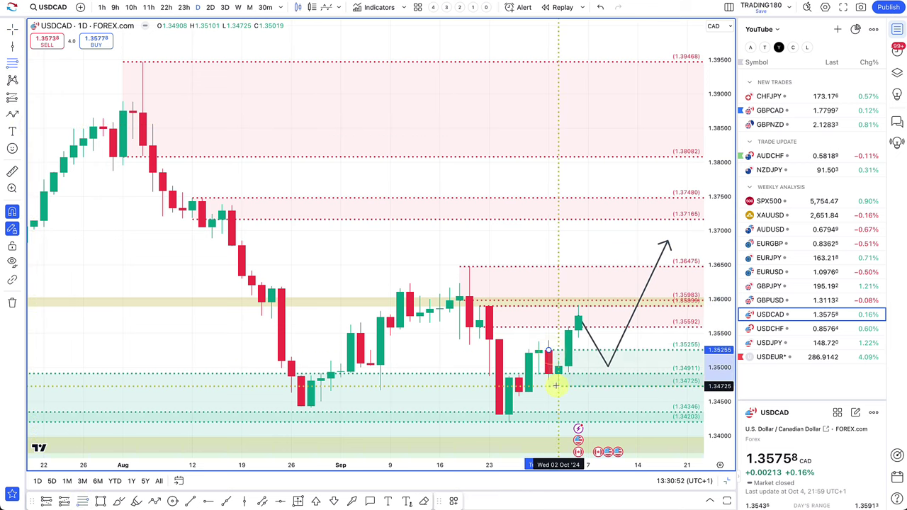
pyautogui.scroll(4, 556, 361)
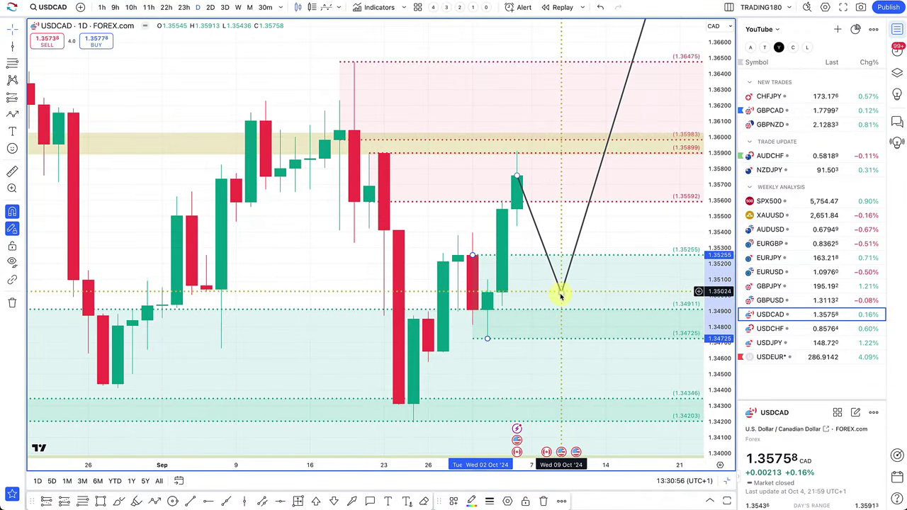
# Lower the path arrow's turning point to about 1.344 and draw a rectangle from 1.34469 to 1.34412 starting at the 28 August candle
pyautogui.moveTo(560, 295); pyautogui.dragTo(560, 386)
pyautogui.click(101, 500)
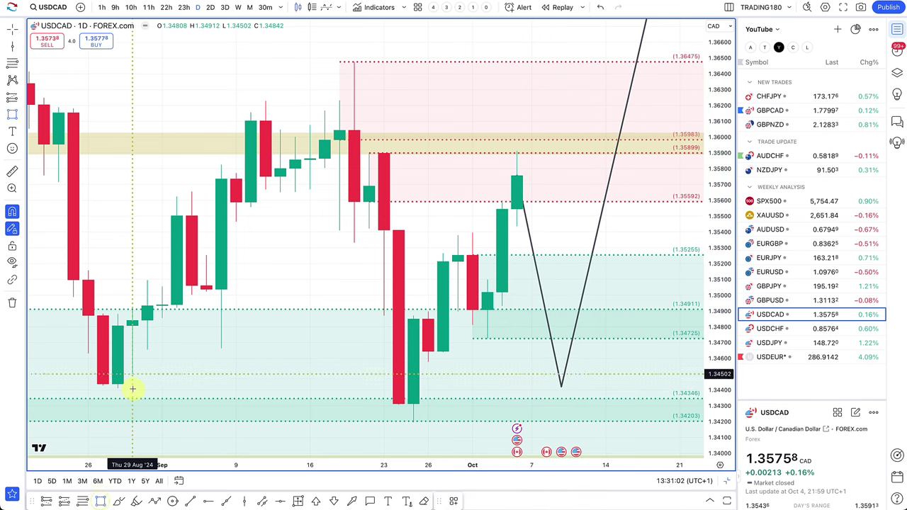
pyautogui.moveTo(114, 388)
pyautogui.mouseDown()
pyautogui.moveTo(282, 367)
pyautogui.moveTo(279, 381)
pyautogui.mouseUp()
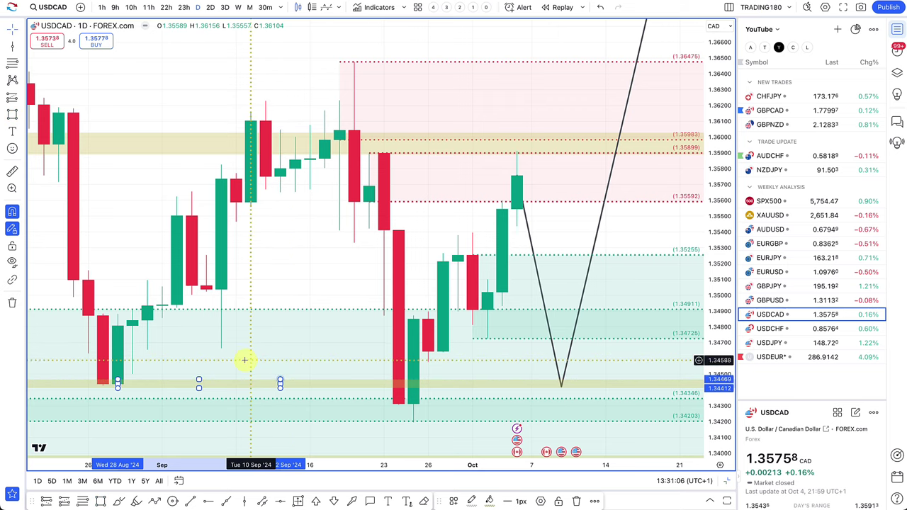
# Switch to the fundamental spreadsheet and examine the countries' cumulative ranks and GDP figures on the Economic Data sheet
pyautogui.scroll(-3, 243, 359)
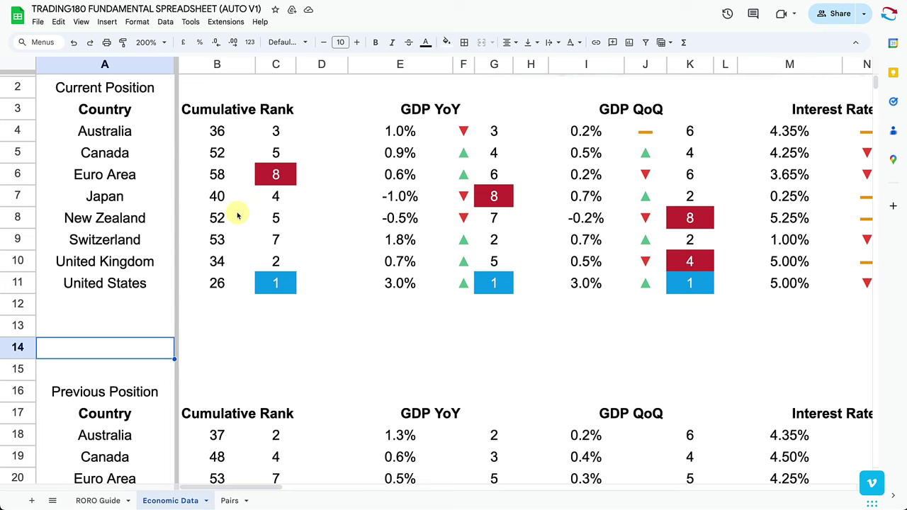
pyautogui.scroll(2, 237, 216)
pyautogui.scroll(-4, 238, 215)
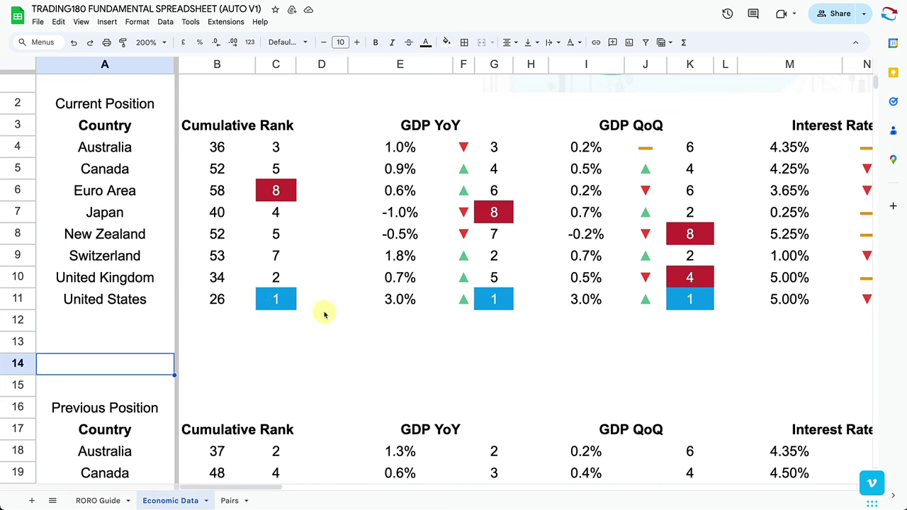
pyautogui.scroll(-1, 315, 364)
pyautogui.scroll(3, 314, 364)
pyautogui.scroll(-1, 315, 364)
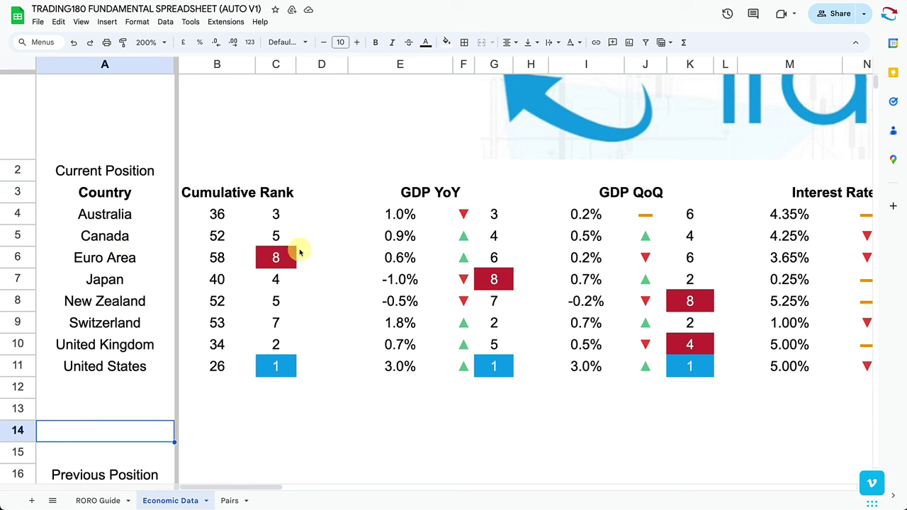
# Open the Pairs sheet at 125% zoom and review the strength divergence, interest divergence and bias of each currency pair
pyautogui.click(230, 501)
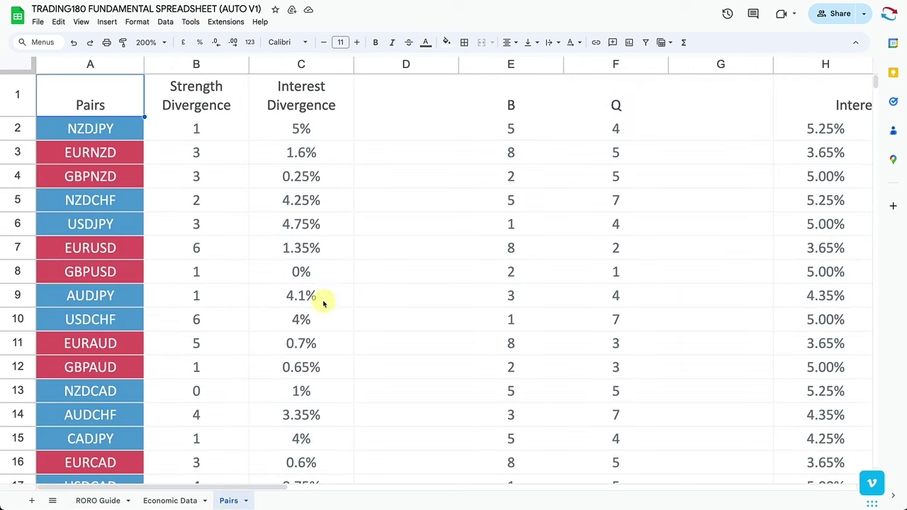
pyautogui.click(164, 43)
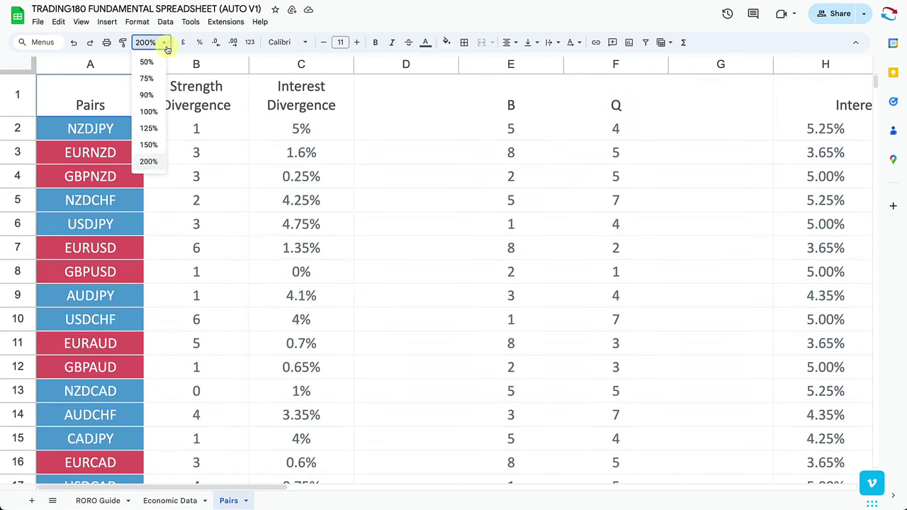
pyautogui.click(149, 127)
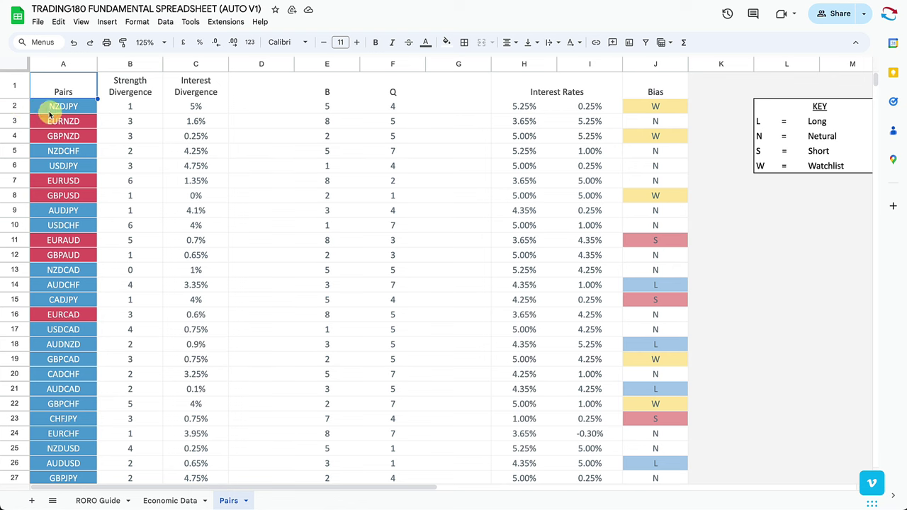
pyautogui.scroll(-2, 63, 224)
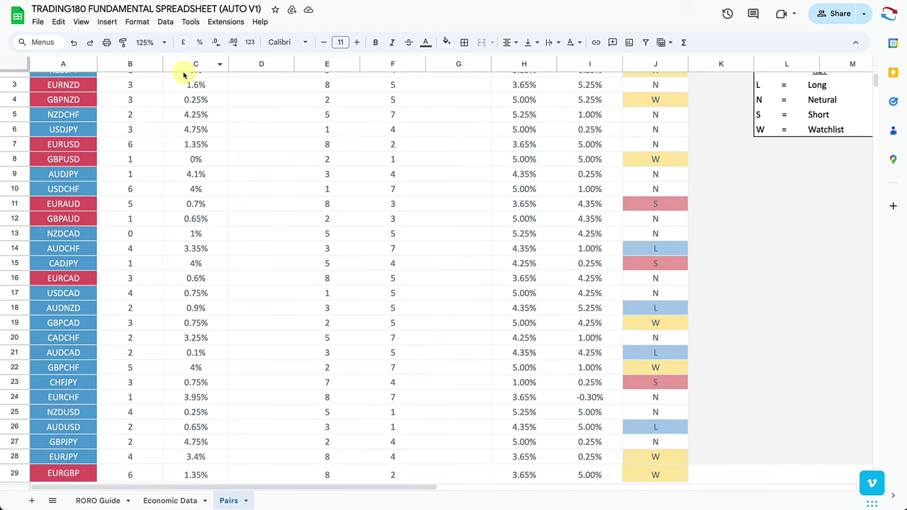
pyautogui.scroll(2, 103, 124)
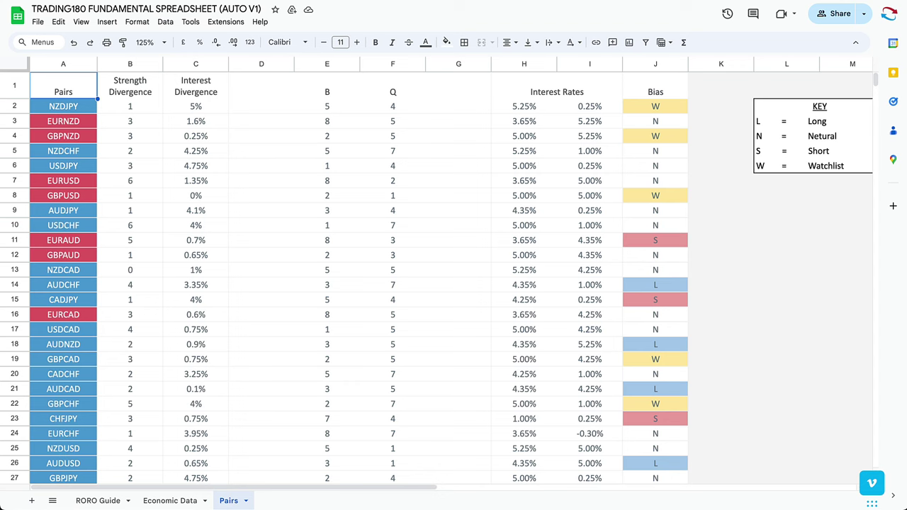
# Switch to the Trading Videos web page and look through the library of recorded analyses and group calls
pyautogui.hotkey('ctrl', 'Tab')
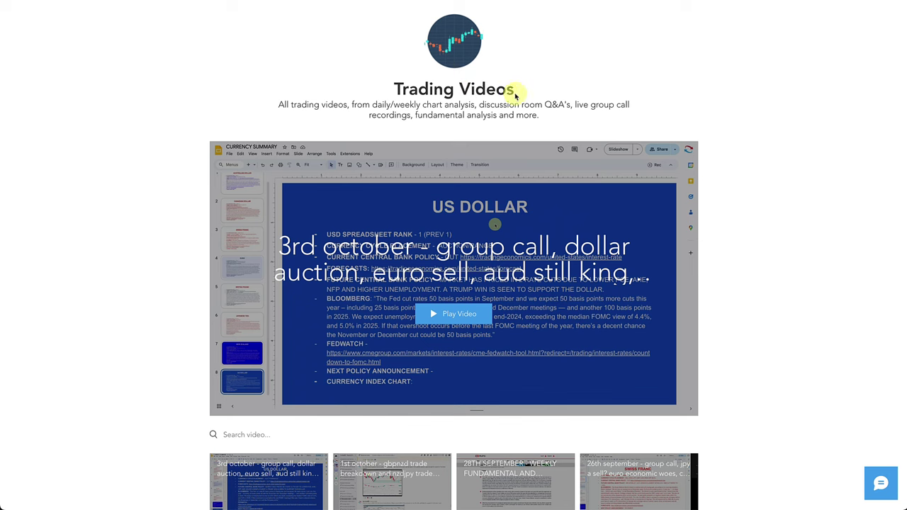
pyautogui.scroll(-2, 162, 170)
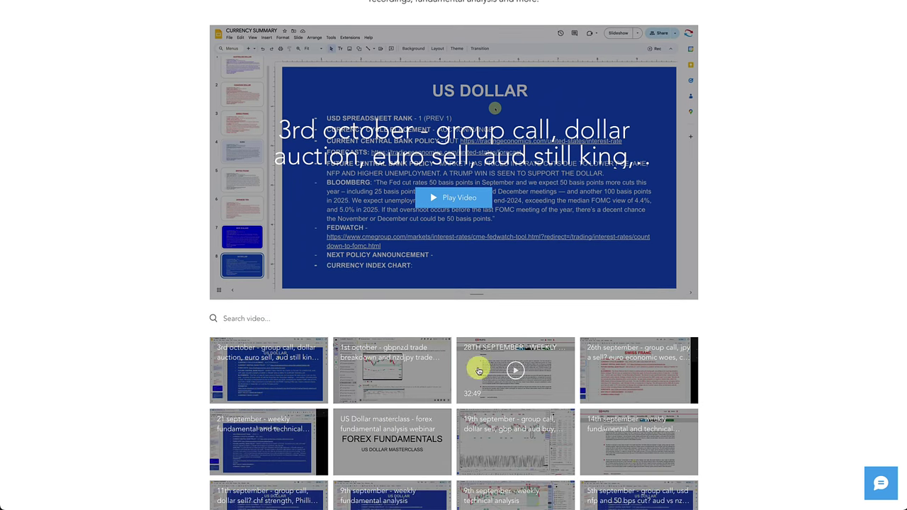
pyautogui.scroll(-1, 617, 401)
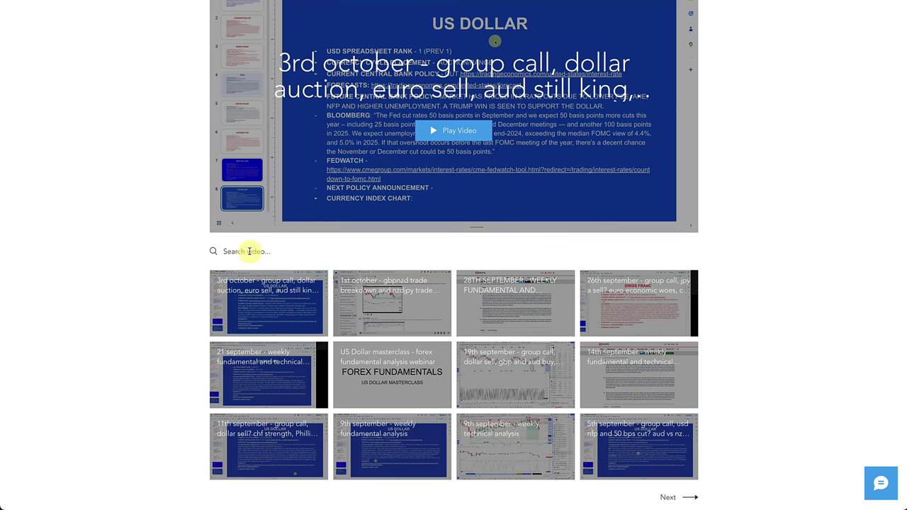
pyautogui.scroll(2, 279, 255)
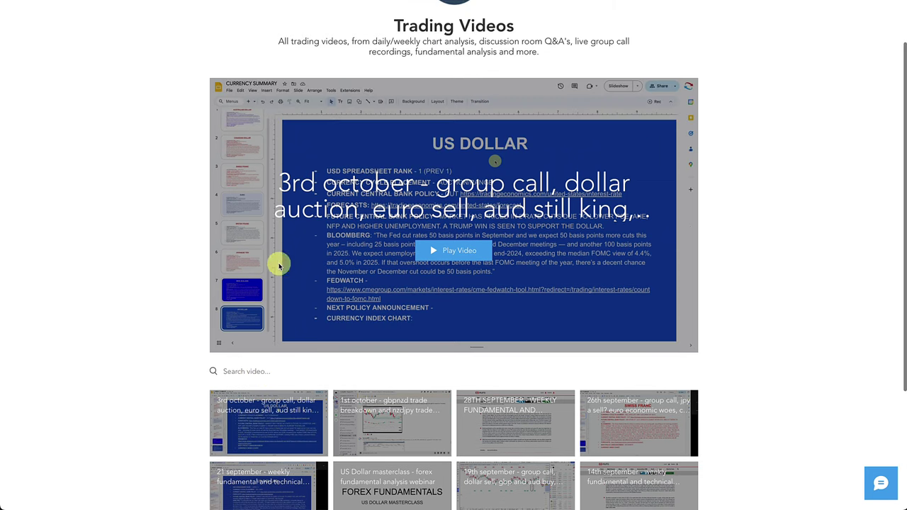
# Search the video library for "interest rates" and look through the first three pages of results
pyautogui.click(238, 371)
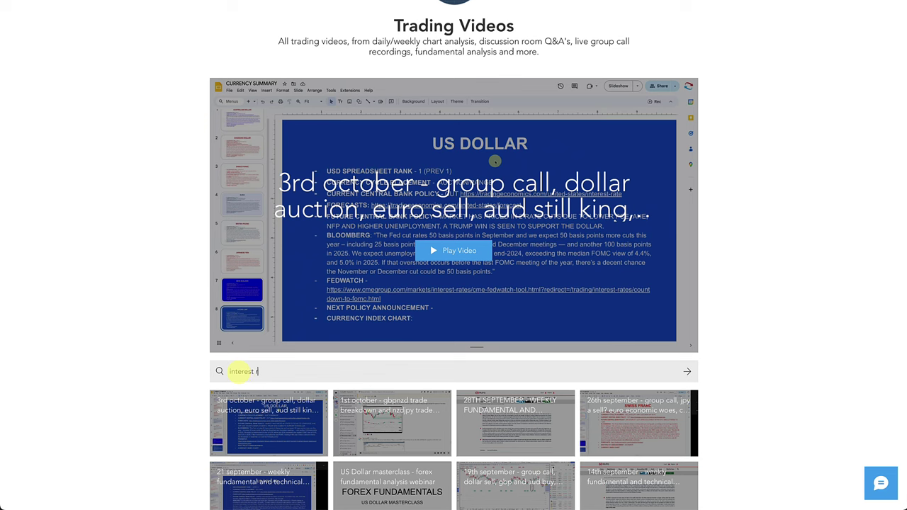
pyautogui.press('Return')
pyautogui.scroll(-2, 255, 374)
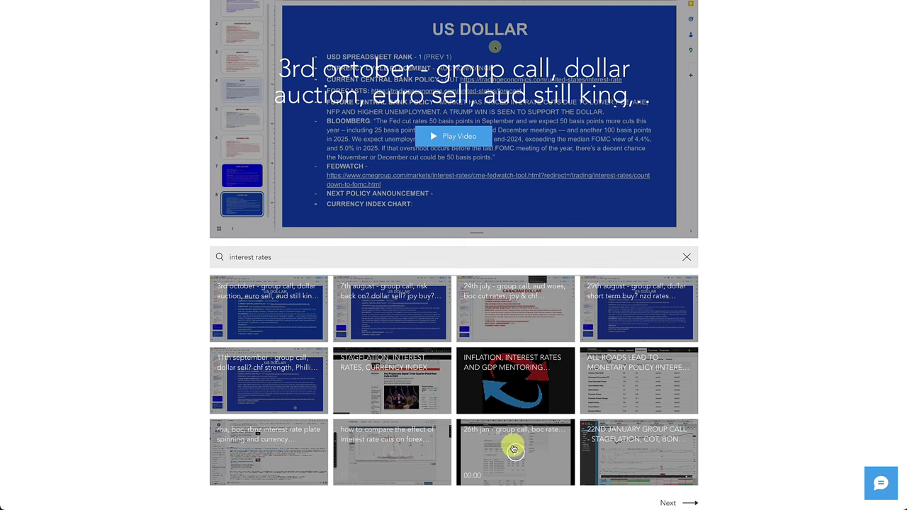
pyautogui.scroll(-1, 494, 489)
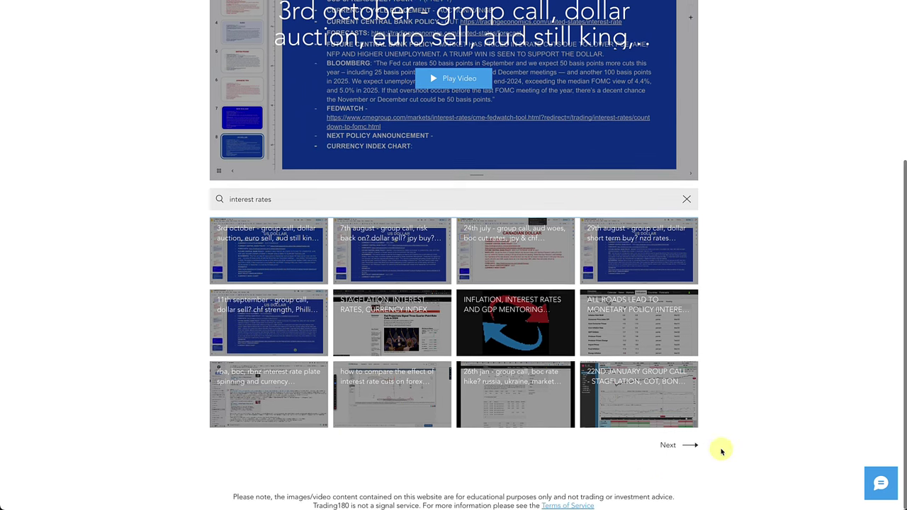
pyautogui.click(668, 448)
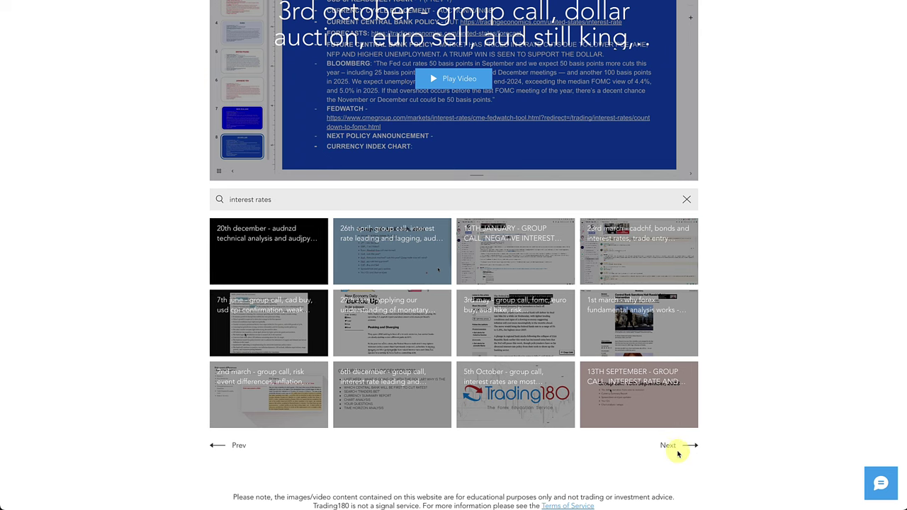
pyautogui.click(671, 446)
# Search the video library for "inflation" and look over the matching videos
pyautogui.scroll(1, 567, 439)
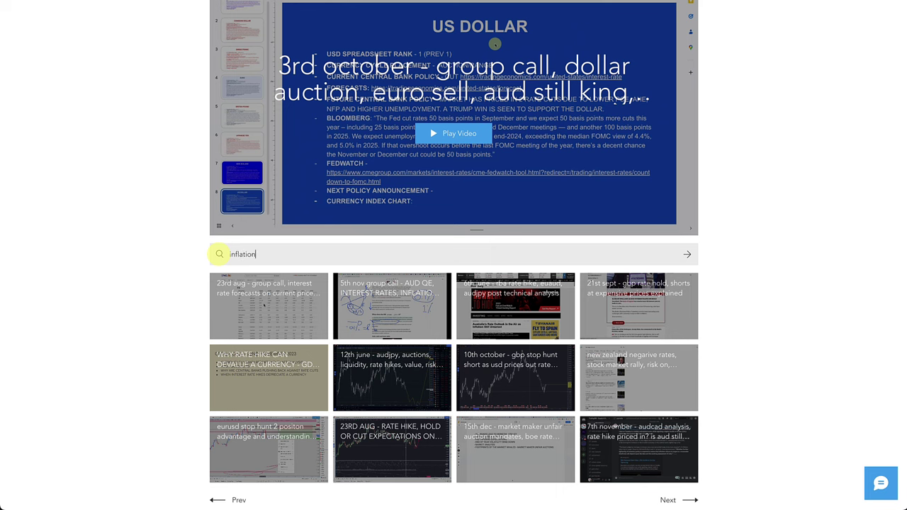
pyautogui.press('Return')
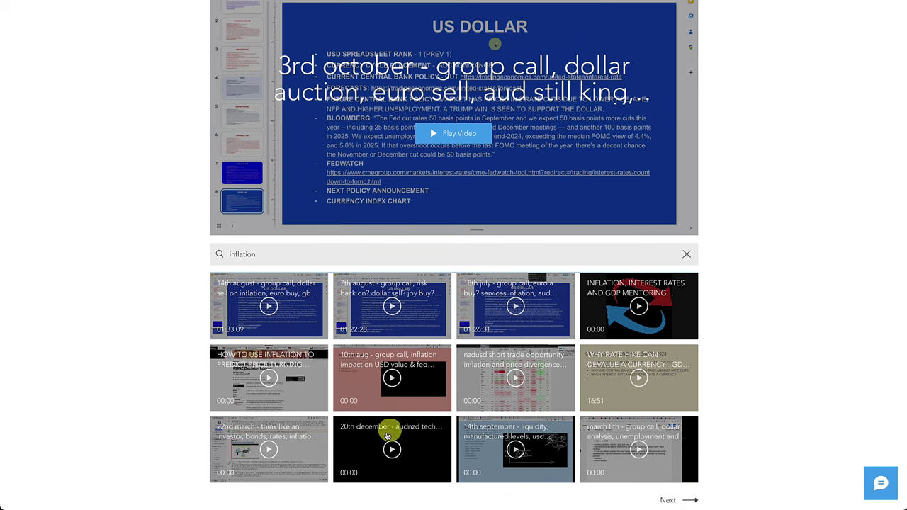
pyautogui.scroll(2, 170, 233)
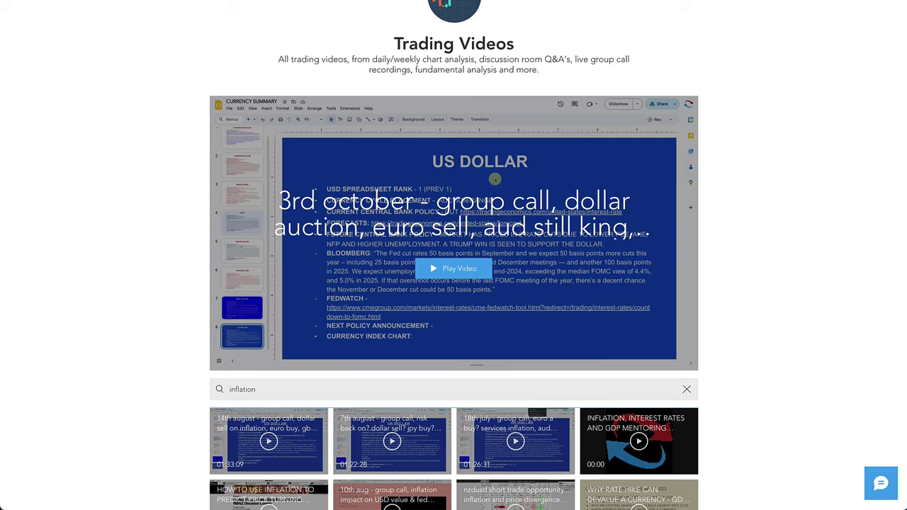
# Switch to the Trading180 Discord server and look through its course, chit-chat and fundamental analysis channels
pyautogui.press('super+Tab')
pyautogui.scroll(1, 157, 186)
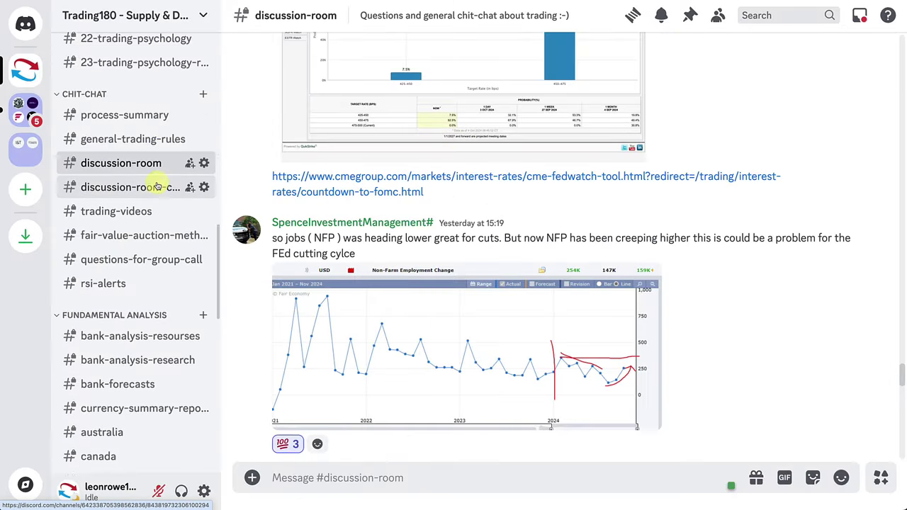
pyautogui.scroll(15, 157, 186)
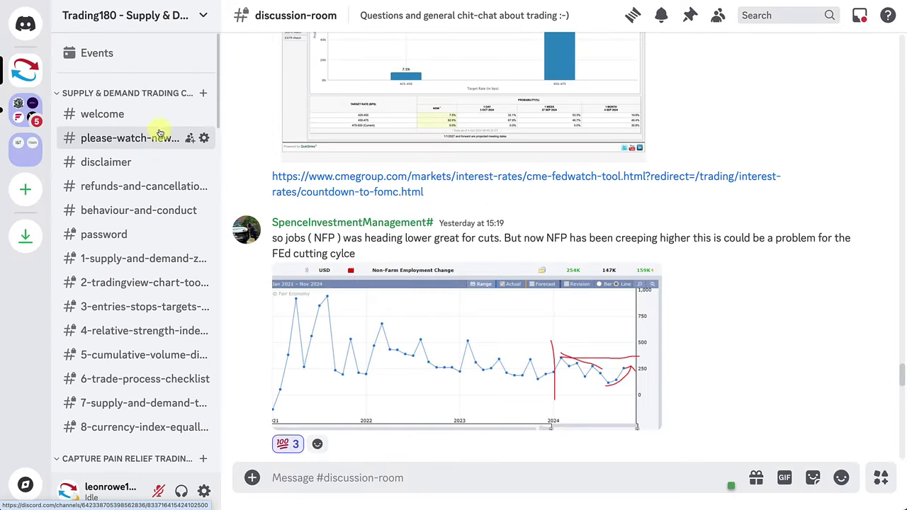
pyautogui.scroll(-9, 142, 301)
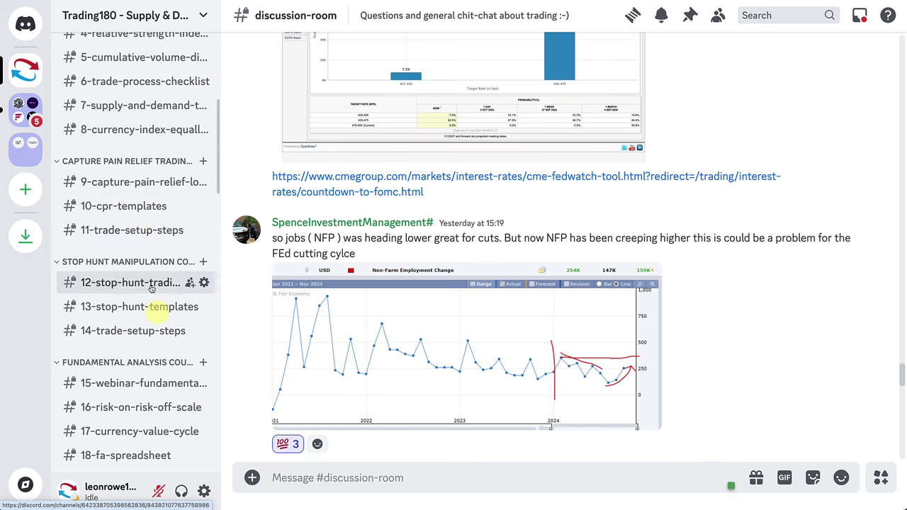
pyautogui.scroll(-4, 151, 298)
pyautogui.scroll(-4, 138, 269)
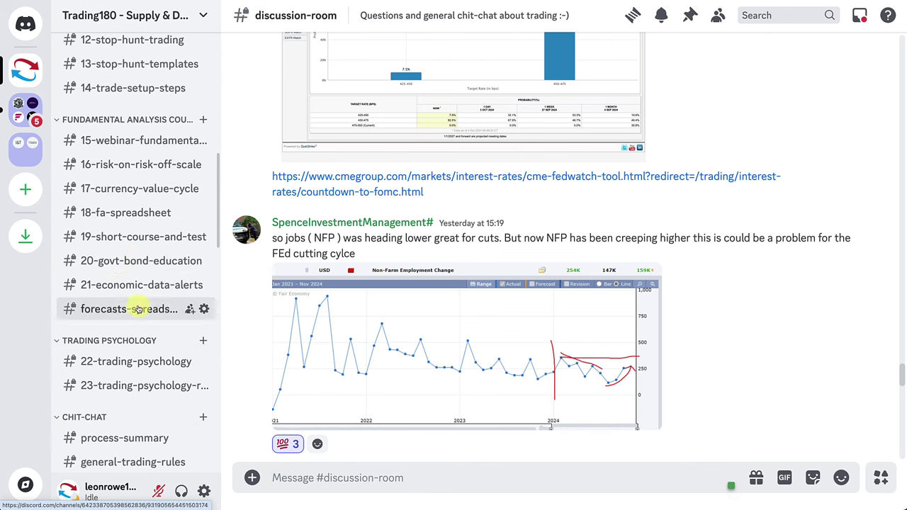
pyautogui.scroll(-5, 135, 283)
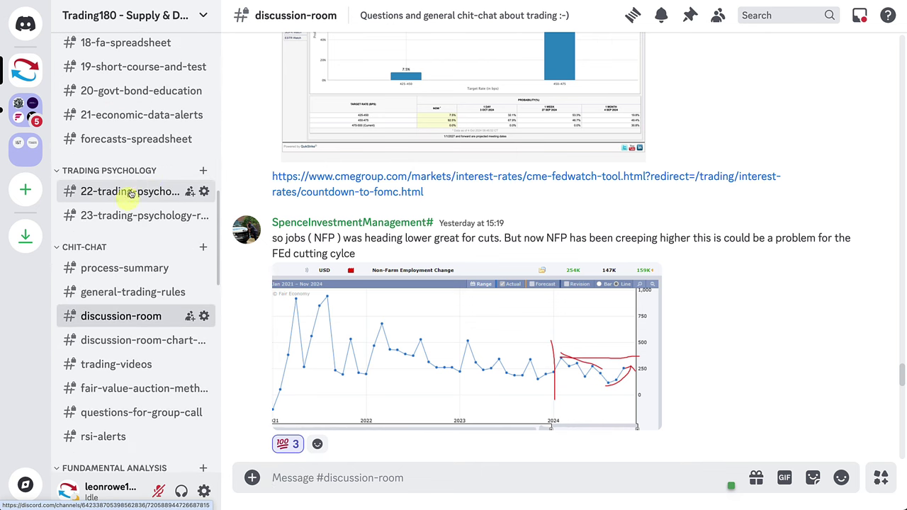
pyautogui.scroll(-2, 106, 269)
pyautogui.scroll(-4, 117, 347)
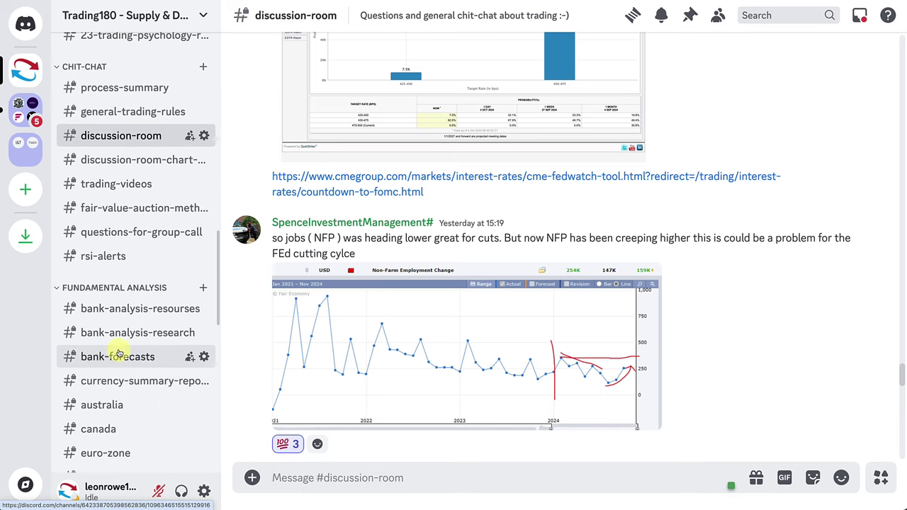
pyautogui.scroll(-3, 118, 378)
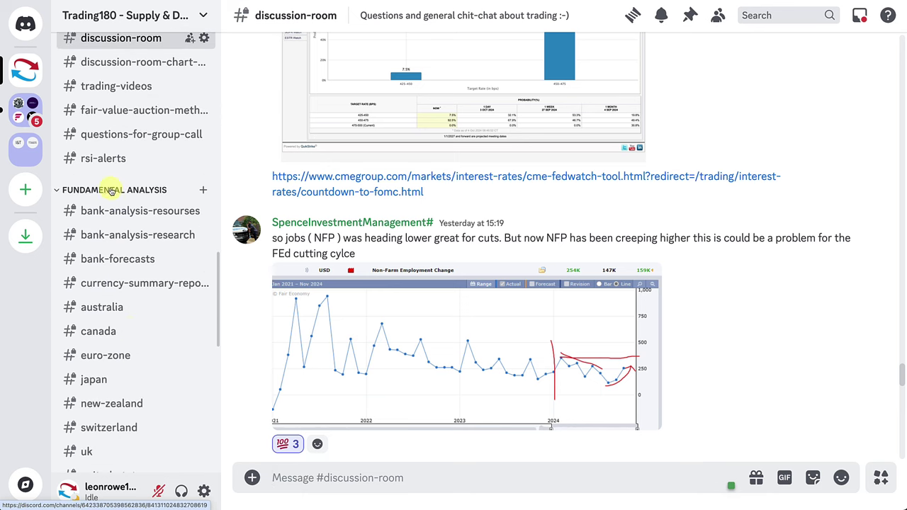
pyautogui.scroll(-4, 107, 330)
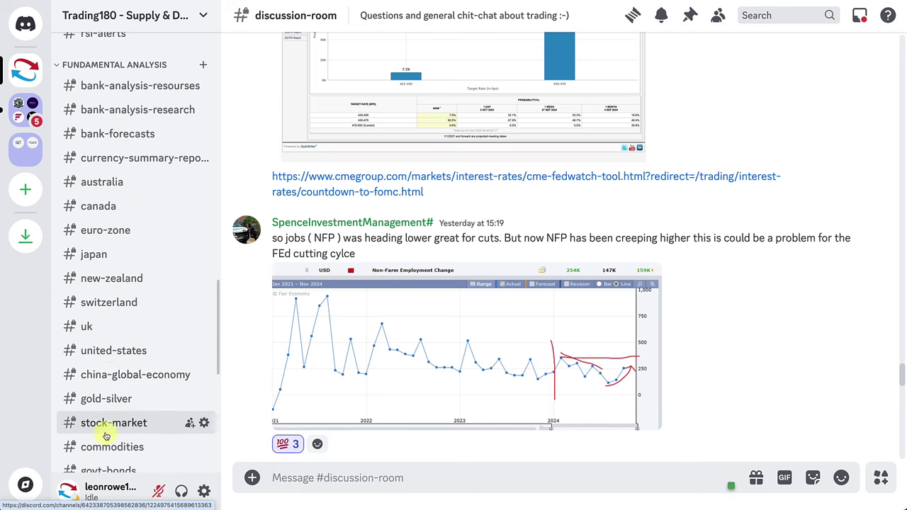
pyautogui.scroll(-6, 106, 435)
pyautogui.scroll(-2, 123, 410)
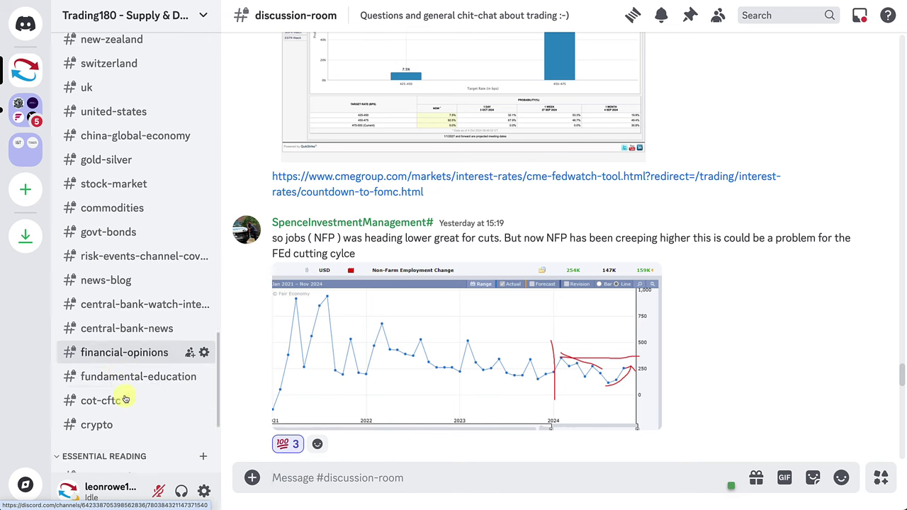
pyautogui.scroll(-1, 127, 361)
pyautogui.scroll(13, 134, 326)
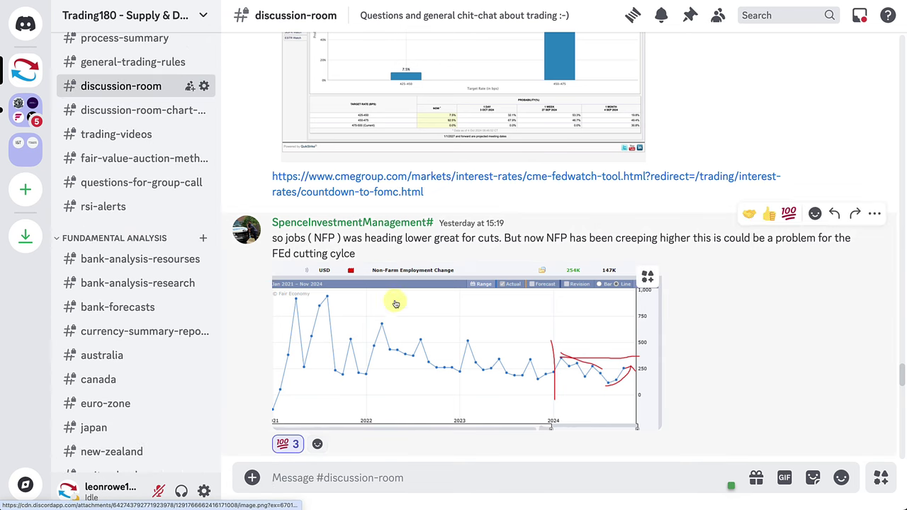
# Read through the recent messages in the discussion-room channel, including those on NFP, rate cuts and the ECB overnight fund rate
pyautogui.scroll(-5, 409, 237)
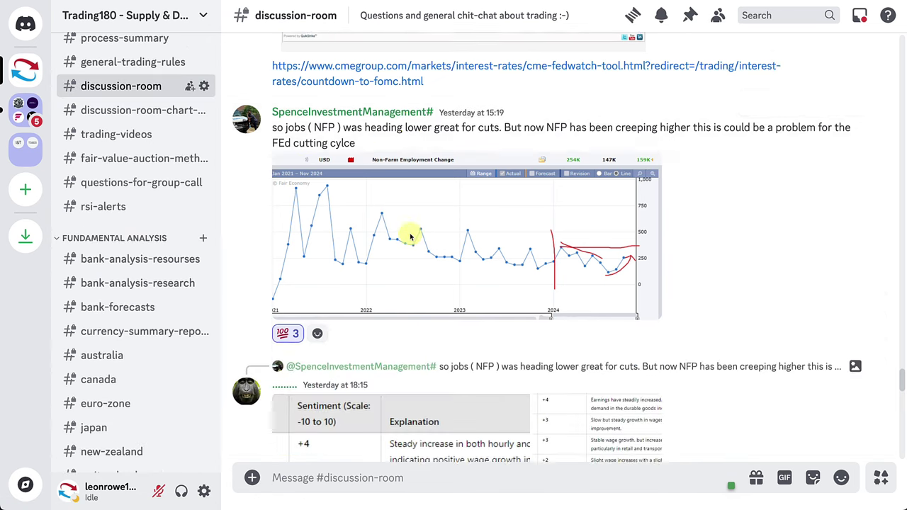
pyautogui.scroll(-15, 409, 237)
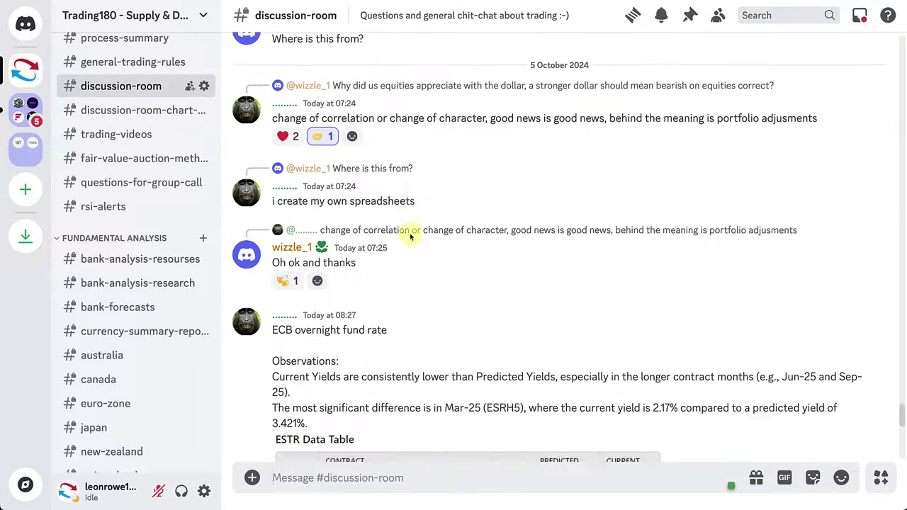
pyautogui.scroll(-2, 410, 237)
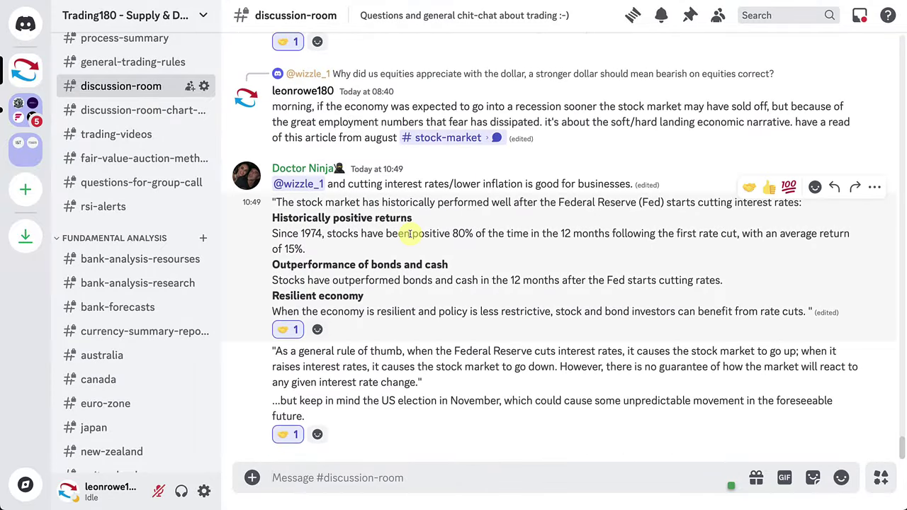
pyautogui.scroll(8, 409, 234)
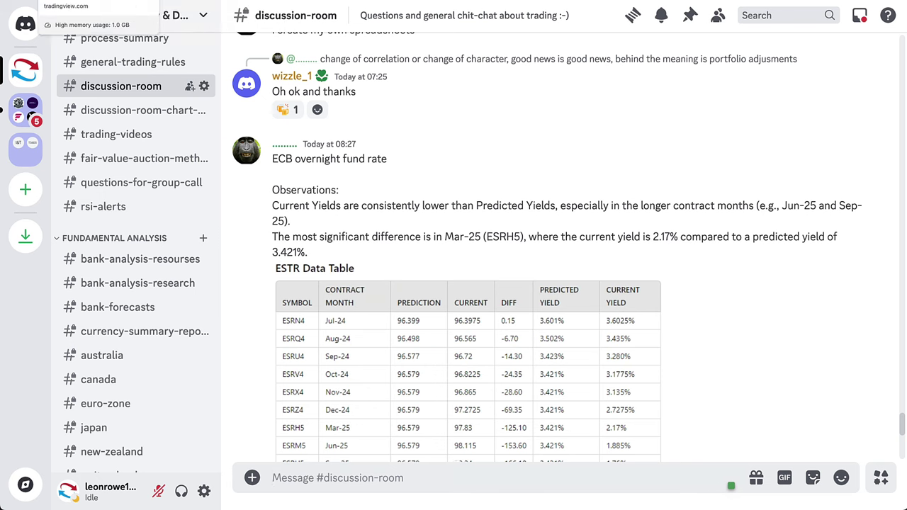
# Switch back to the TradingView USDCAD chart and lower the projected path's turning point to about 1.3433
pyautogui.click(36, 0)
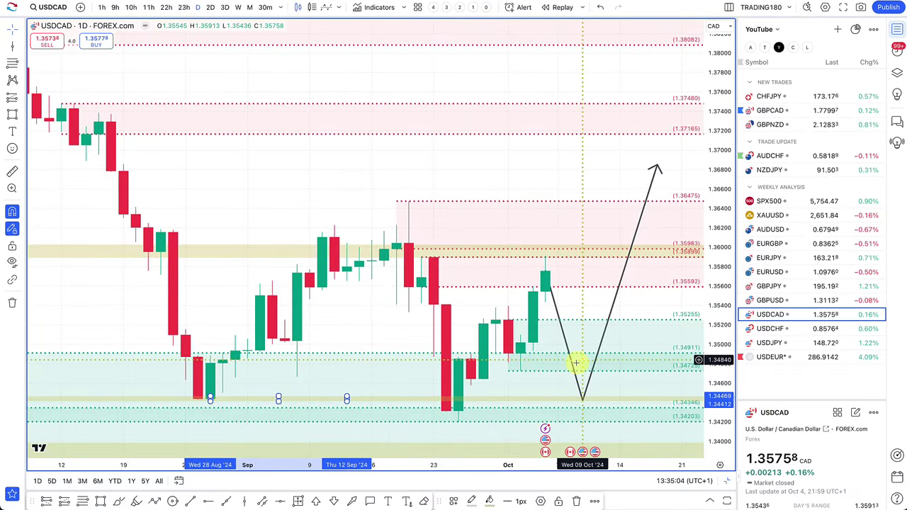
pyautogui.moveTo(581, 403); pyautogui.dragTo(582, 409)
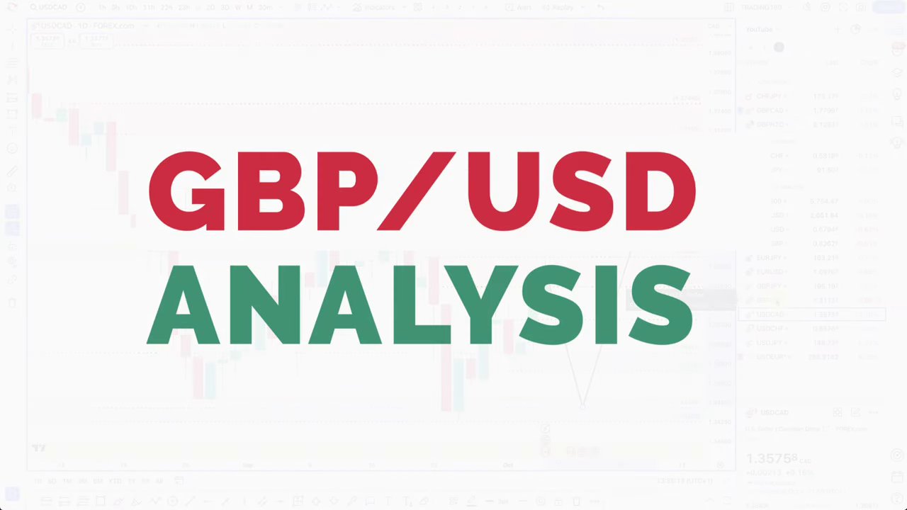
# Open the GBPUSD chart and delete the narrow demand zone at 1.31237 and the old projected path
pyautogui.click(772, 300)
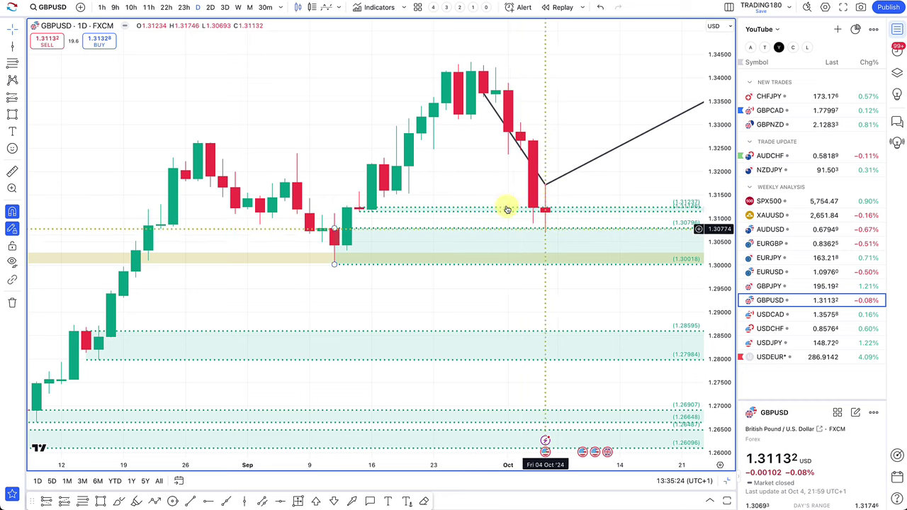
pyautogui.press('Delete')
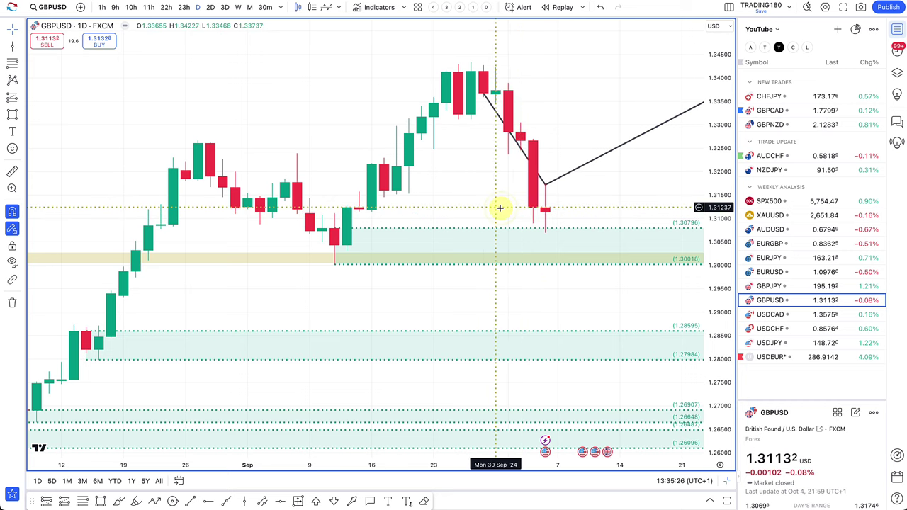
pyautogui.hscroll(-5, 496, 216)
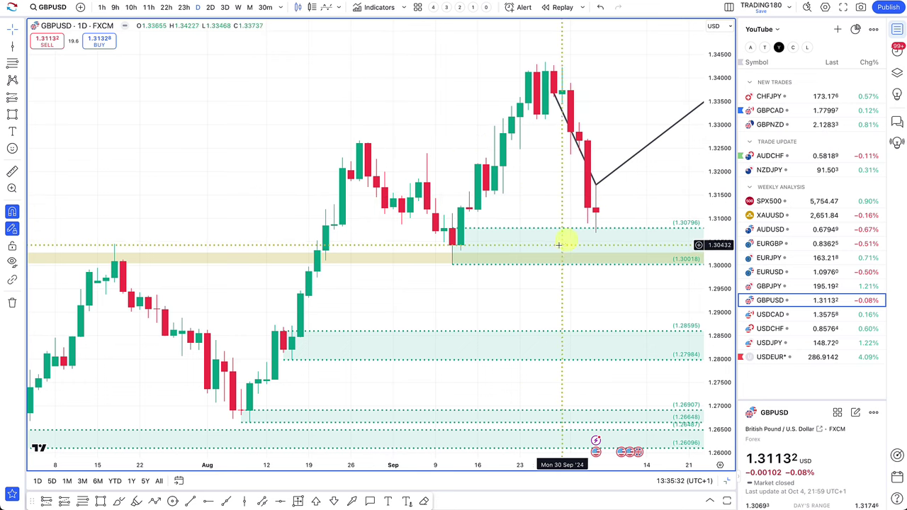
pyautogui.click(608, 176)
pyautogui.press('Delete')
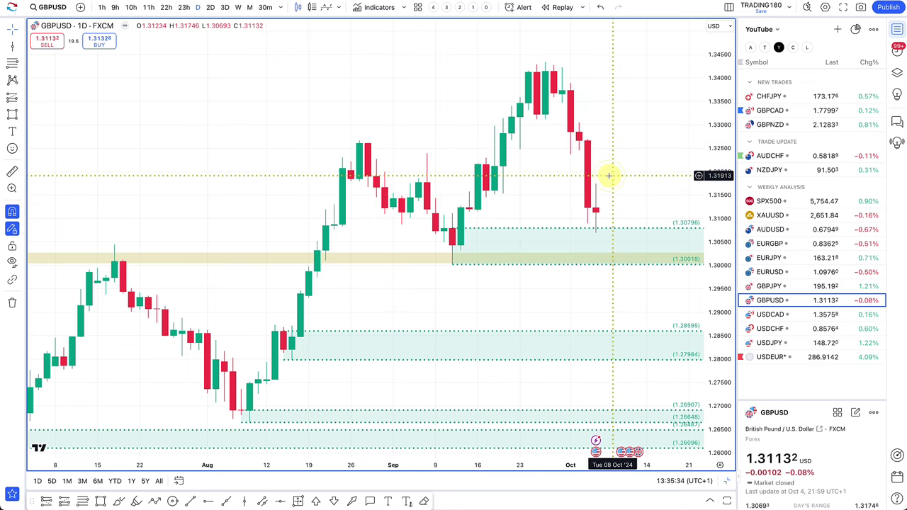
pyautogui.scroll(2, 591, 248)
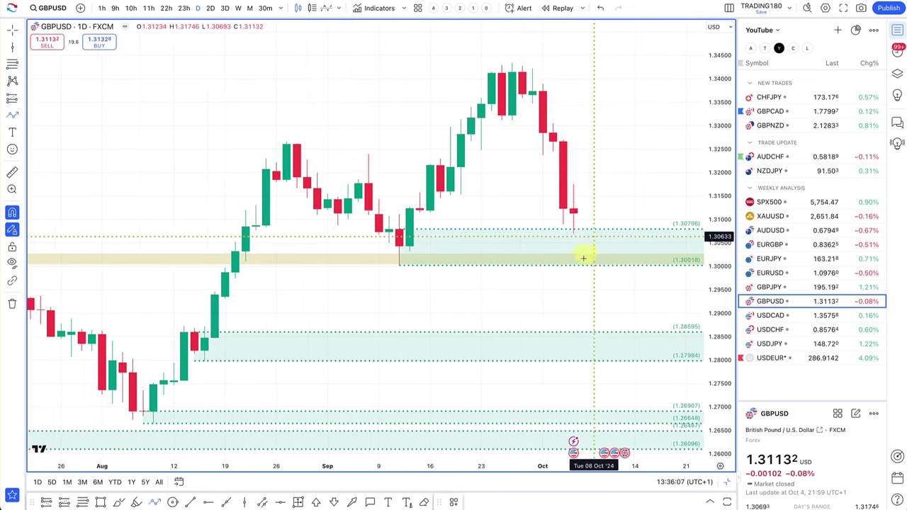
pyautogui.scroll(4, 575, 237)
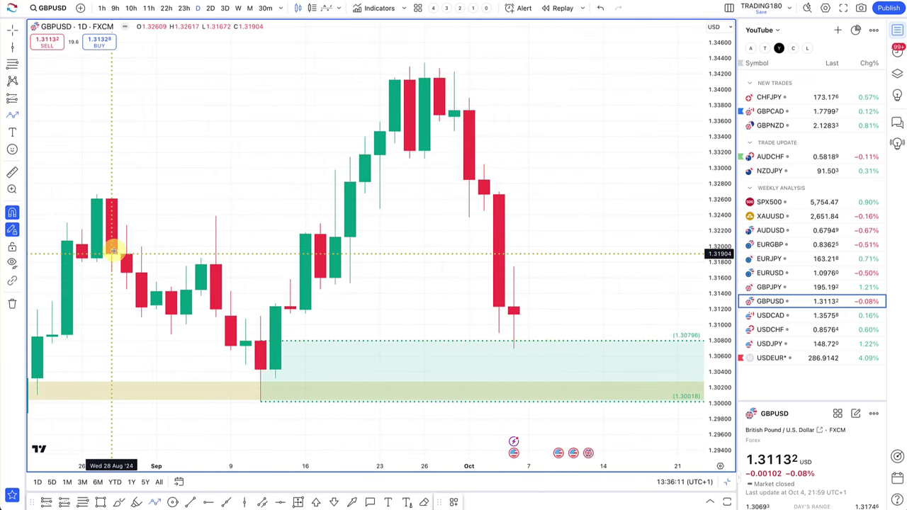
pyautogui.scroll(-1, 482, 367)
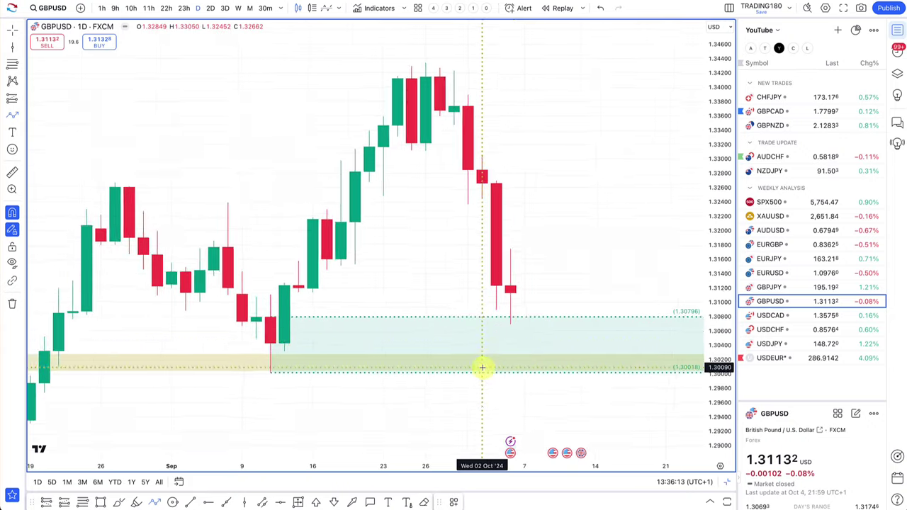
pyautogui.scroll(-3, 482, 366)
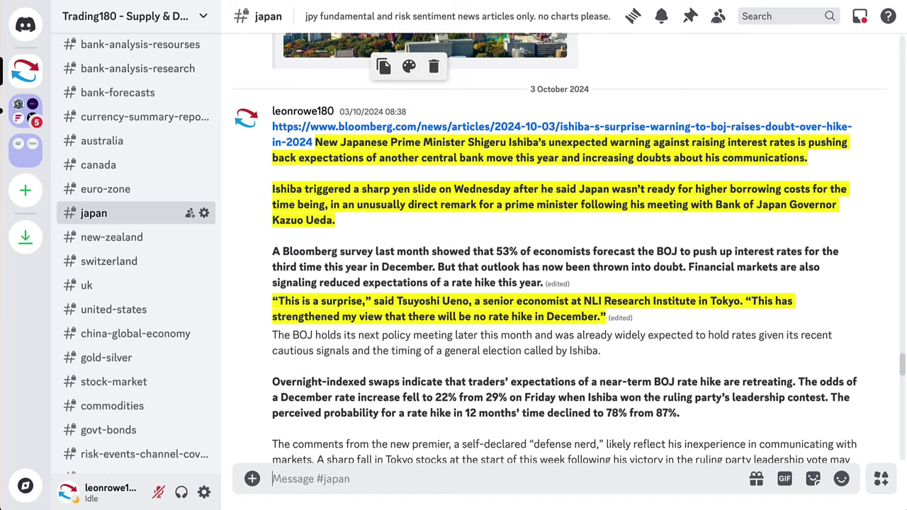
# Open the Discord server's uk channel and read the Pound Sterling Live post on the pound's reaction to Bailey's comments
pyautogui.scroll(1, 136, 234)
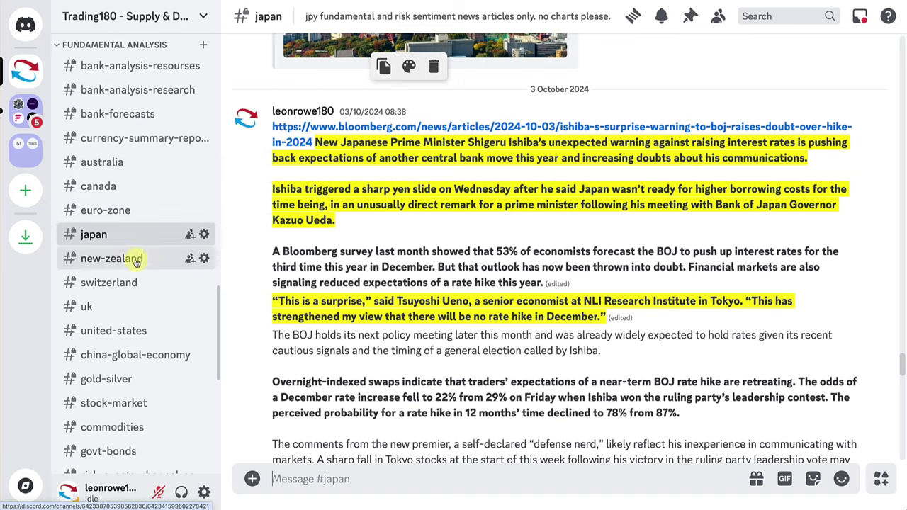
pyautogui.click(129, 307)
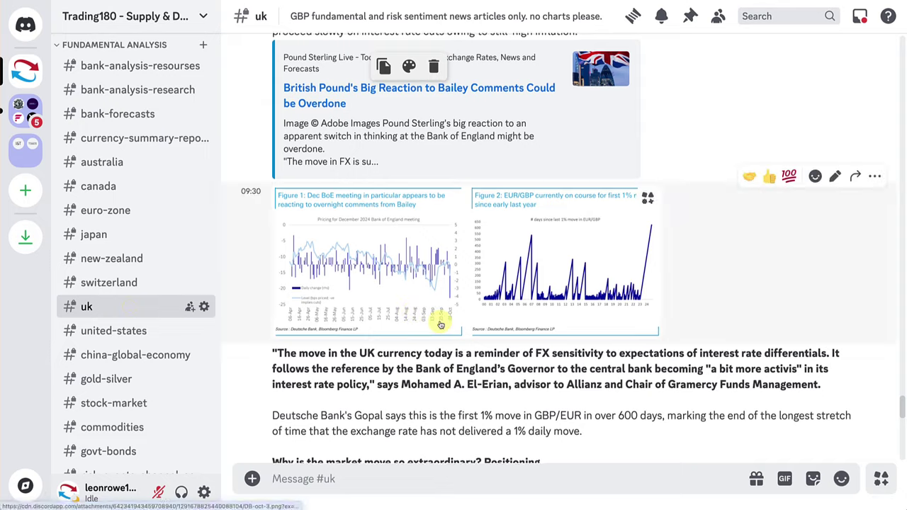
pyautogui.scroll(-15, 440, 323)
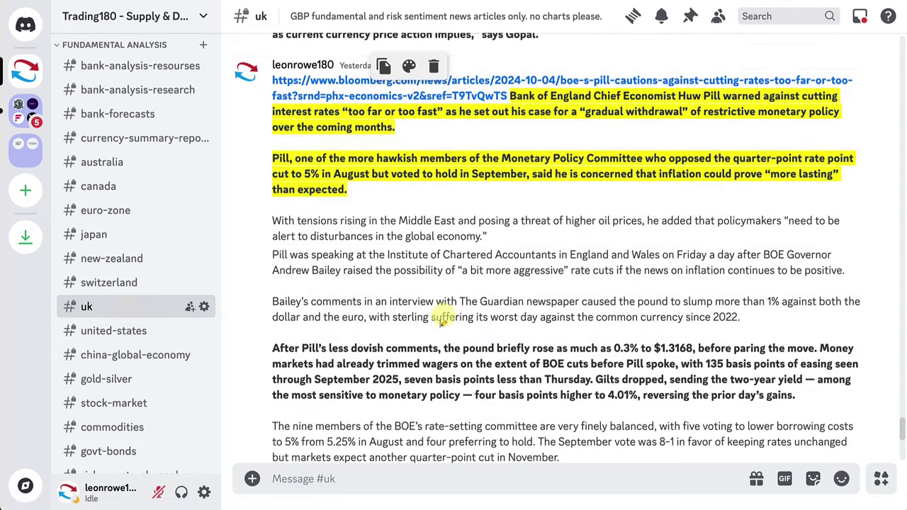
pyautogui.scroll(15, 578, 171)
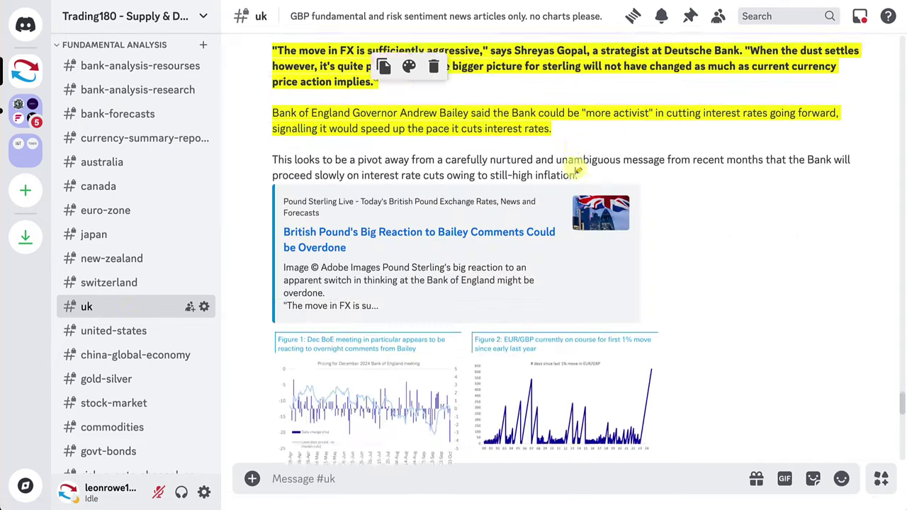
pyautogui.scroll(3, 577, 170)
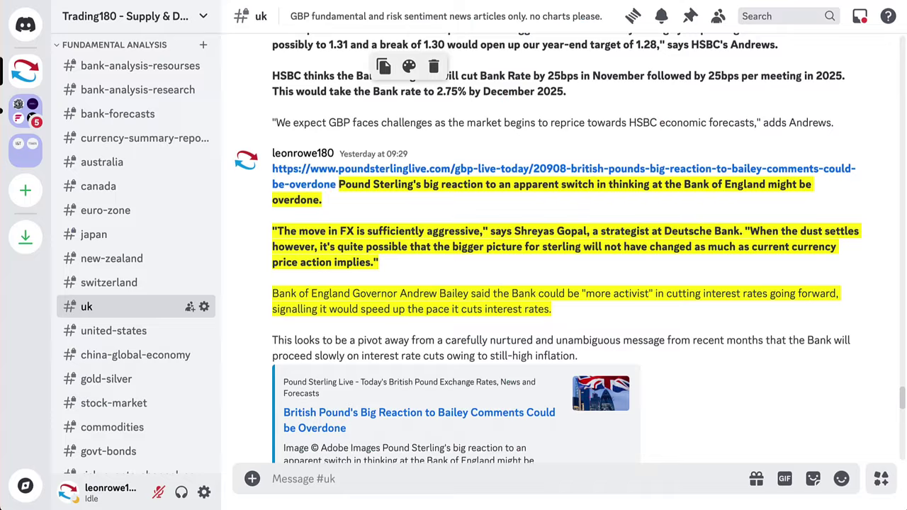
# Read the uk channel's Bloomberg posts on Huw Pill's caution about rate cuts and the UK construction sector
pyautogui.scroll(-10, 376, 226)
pyautogui.scroll(-8, 371, 230)
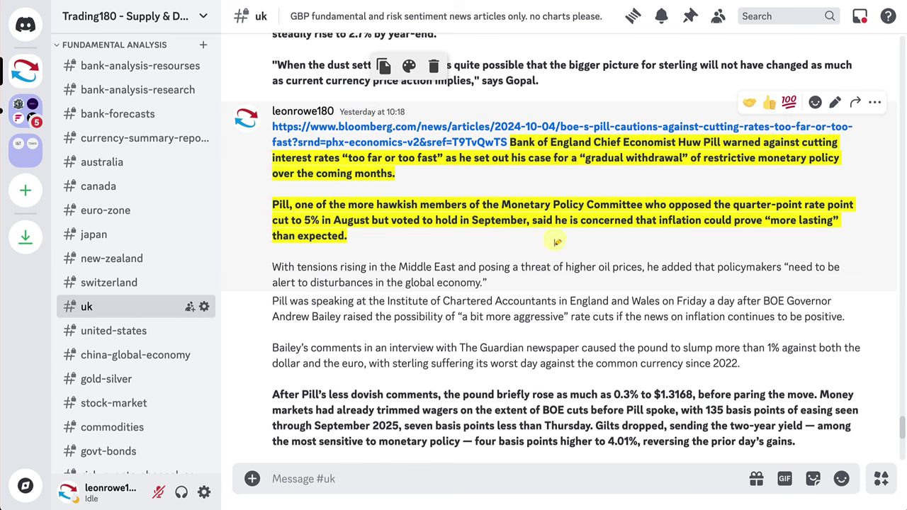
pyautogui.scroll(-3, 439, 286)
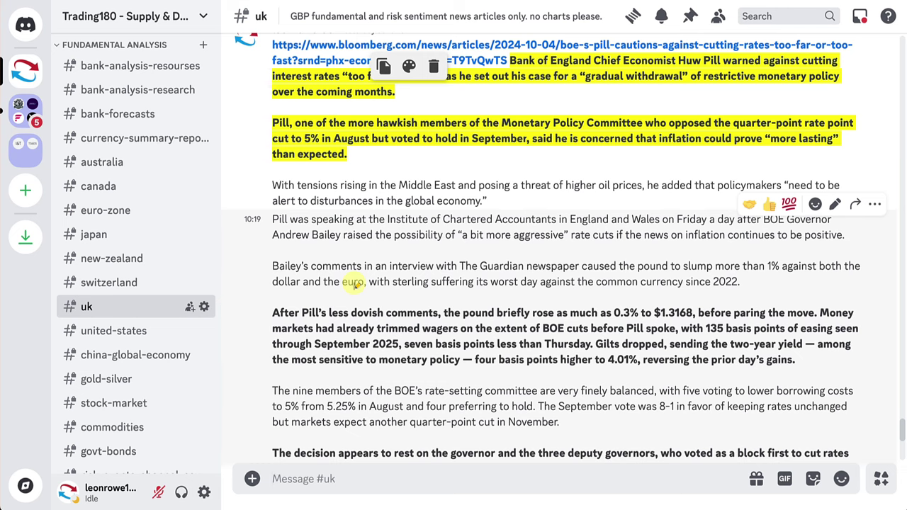
pyautogui.scroll(-10, 354, 283)
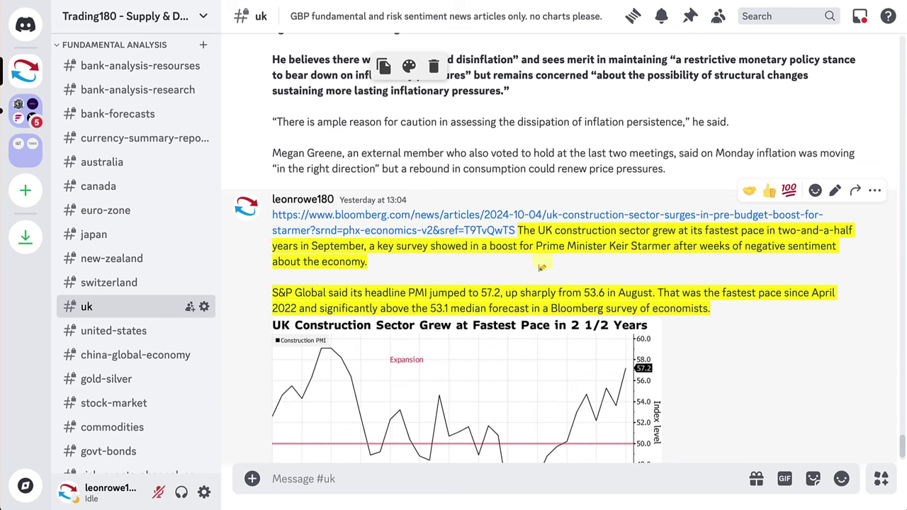
pyautogui.scroll(-1, 528, 246)
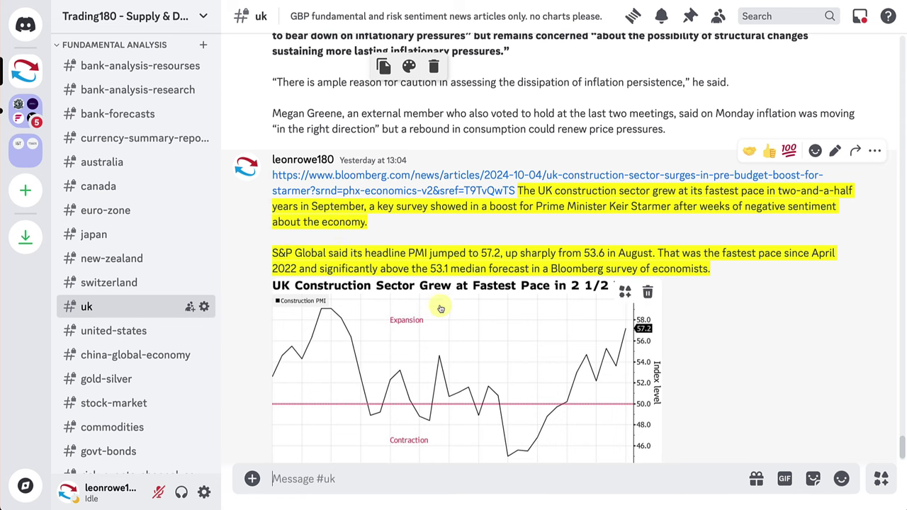
pyautogui.scroll(-2, 453, 383)
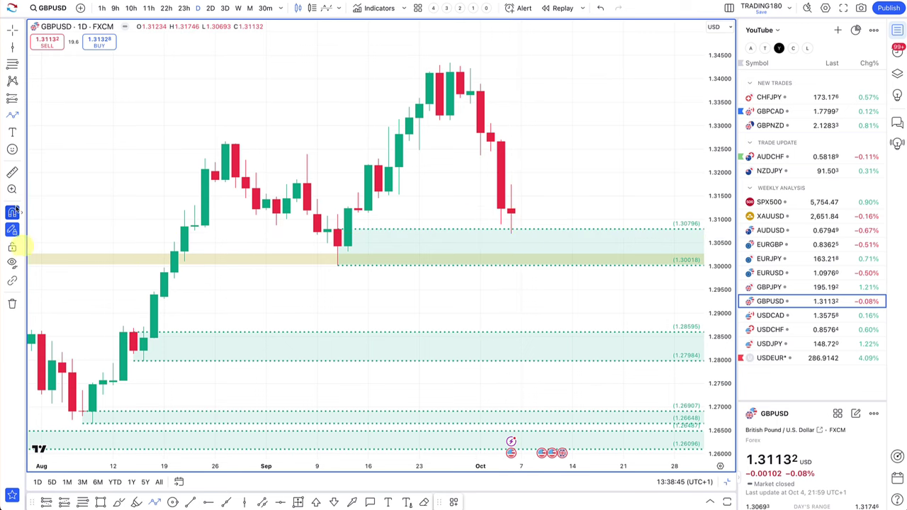
# Draw a path on the GBPUSD chart from about 1.3104 on 7 October down into the 1.30018–1.30796 zone and up to about 1.3147
pyautogui.click(18, 114)
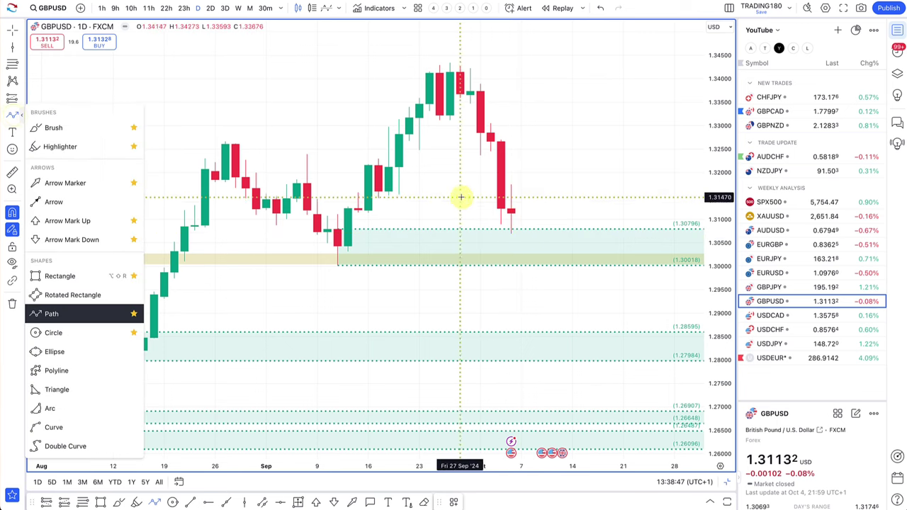
pyautogui.click(520, 218)
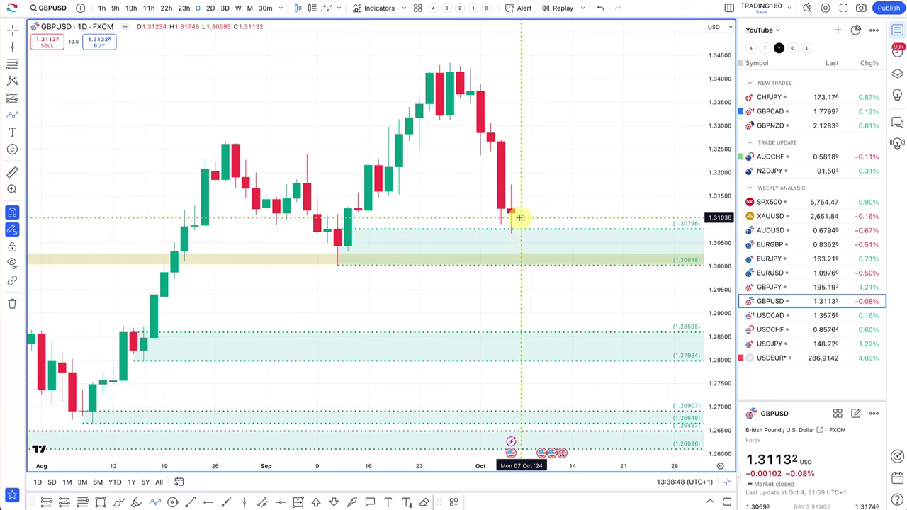
pyautogui.click(532, 258)
pyautogui.doubleClick(575, 196)
pyautogui.scroll(-5, 577, 197)
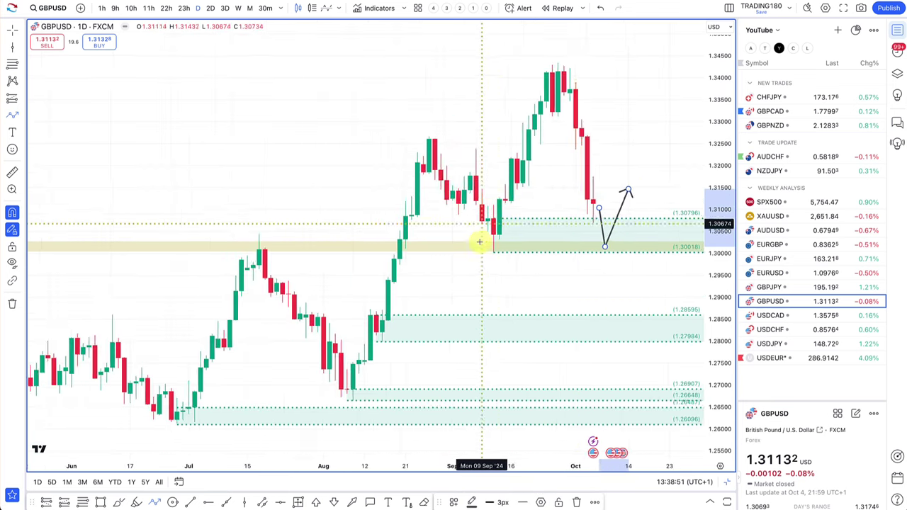
# Reshape the GBPUSD path so it starts at the 4 October candle near 1.3115 and turns further ahead at about 1.301
pyautogui.scroll(5, 494, 250)
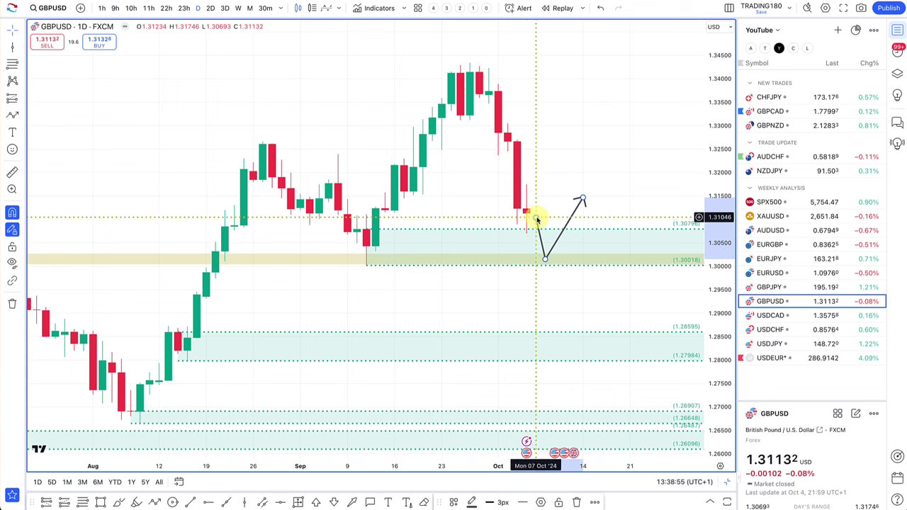
pyautogui.click(528, 218)
pyautogui.click(538, 259)
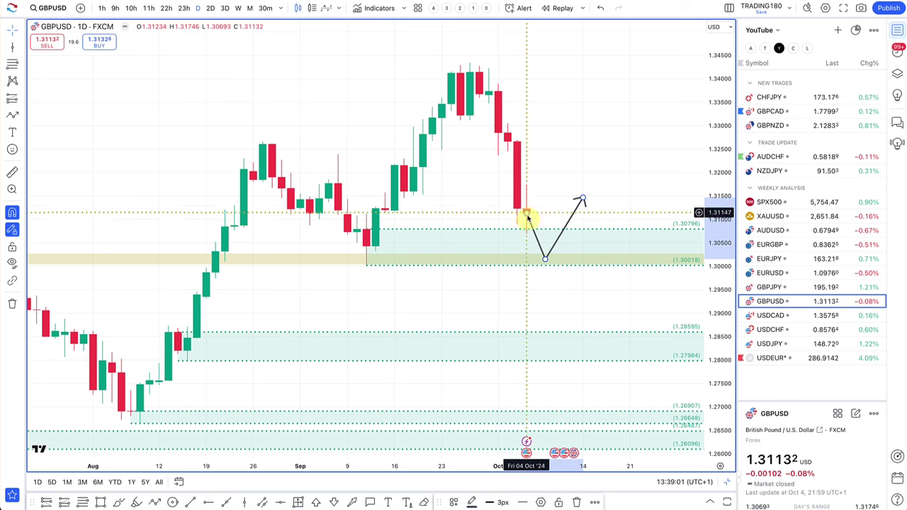
pyautogui.moveTo(545, 260); pyautogui.dragTo(550, 262)
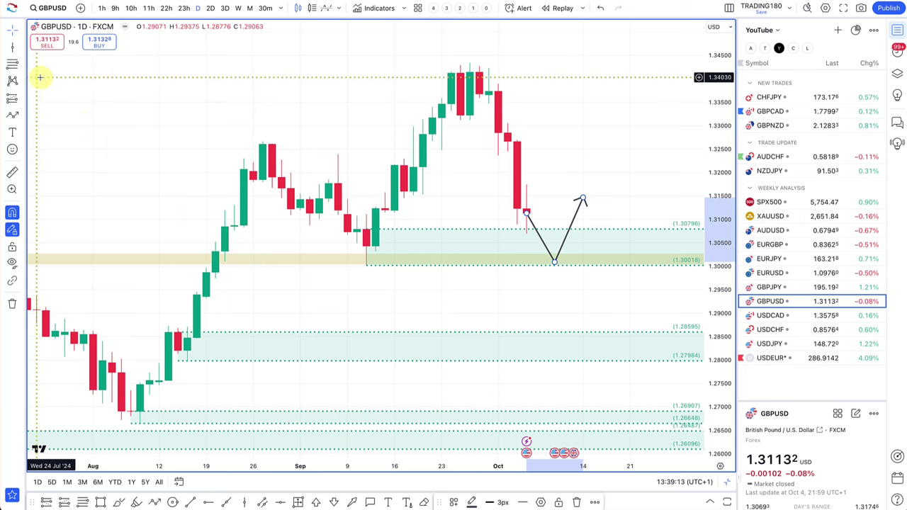
# Mark a zone from 1.33655 to 1.34340 at the late-September high and apply the SUPPLY template to it
pyautogui.click(10, 66)
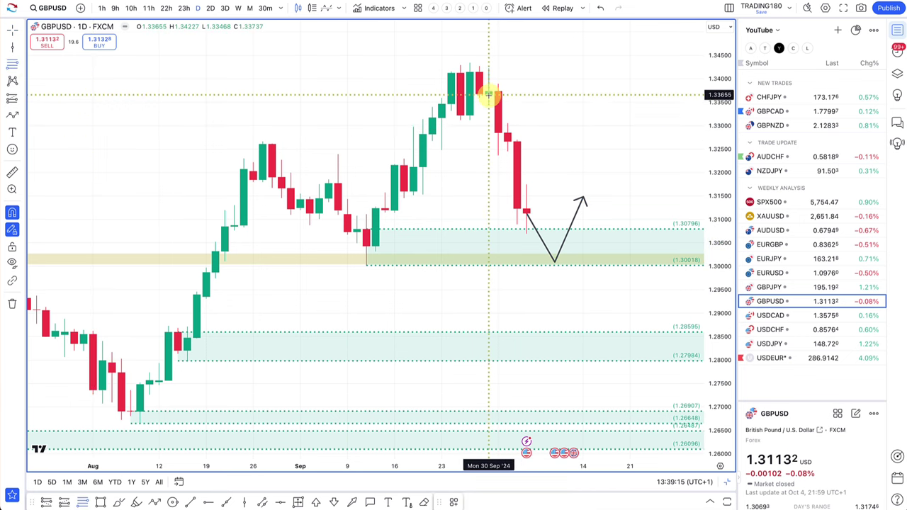
pyautogui.moveTo(488, 94)
pyautogui.mouseDown()
pyautogui.moveTo(482, 64)
pyautogui.moveTo(469, 62)
pyautogui.mouseUp()
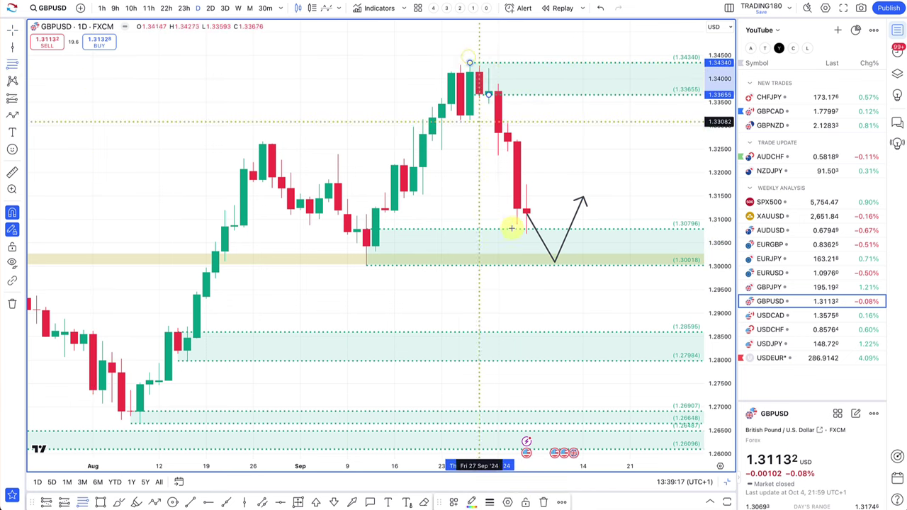
pyautogui.click(453, 501)
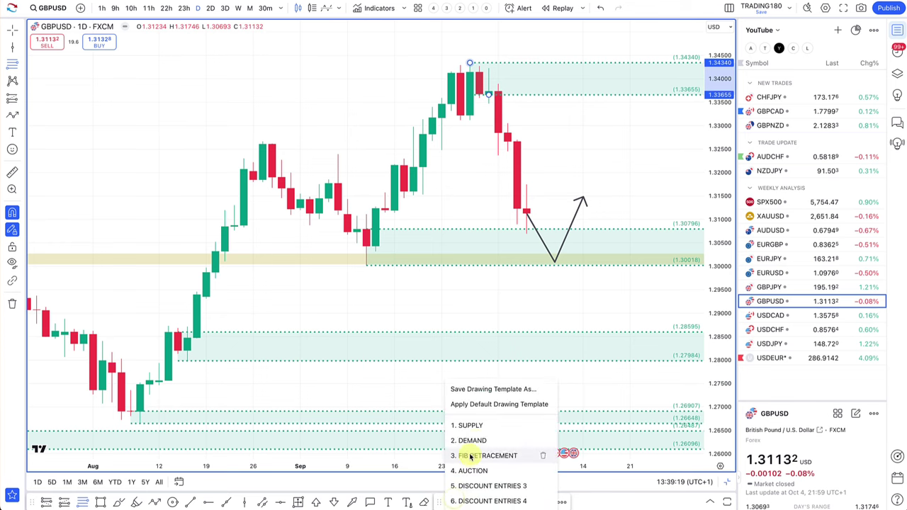
pyautogui.click(475, 426)
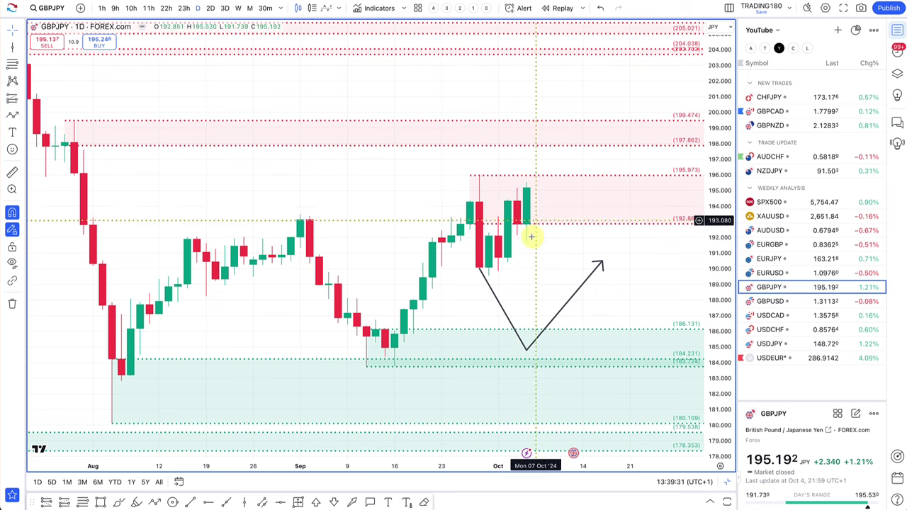
# Delete the old GBPJPY projected path and mark a zone from 192.115 to 189.568 using the DEMAND template
pyautogui.press('Delete')
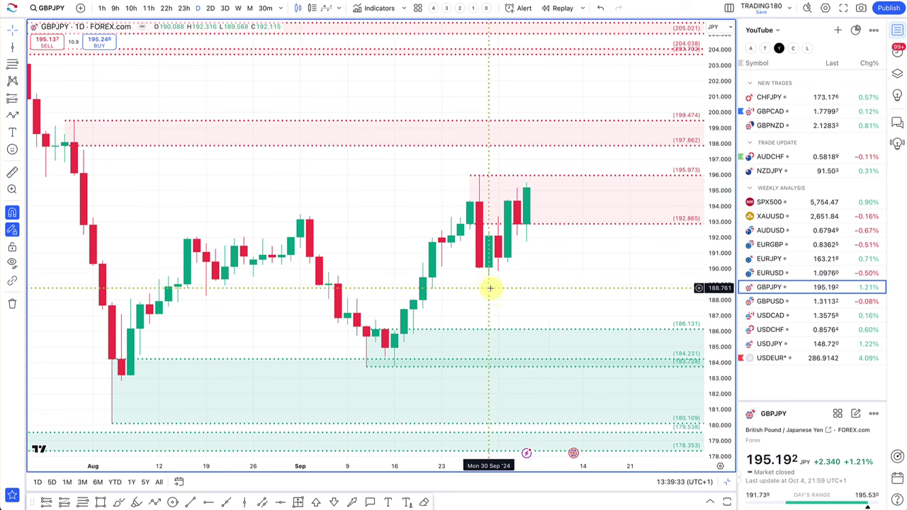
pyautogui.click(12, 114)
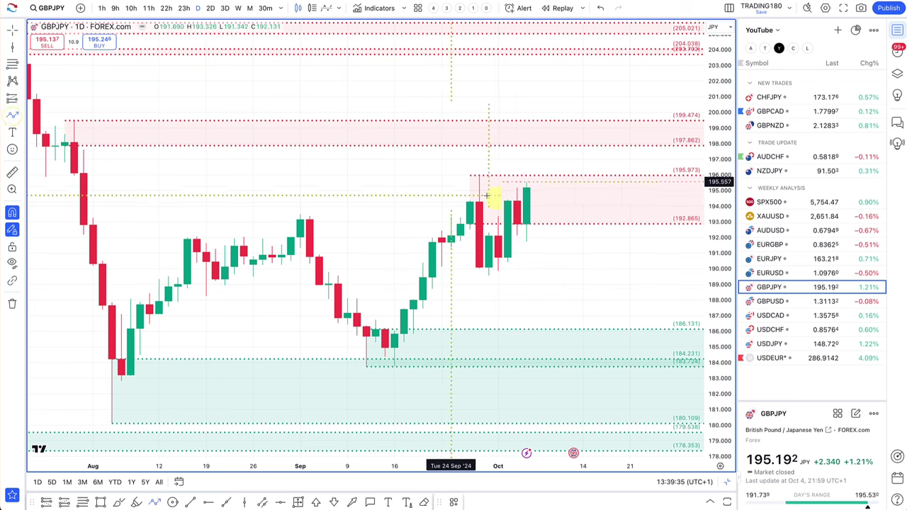
pyautogui.click(14, 65)
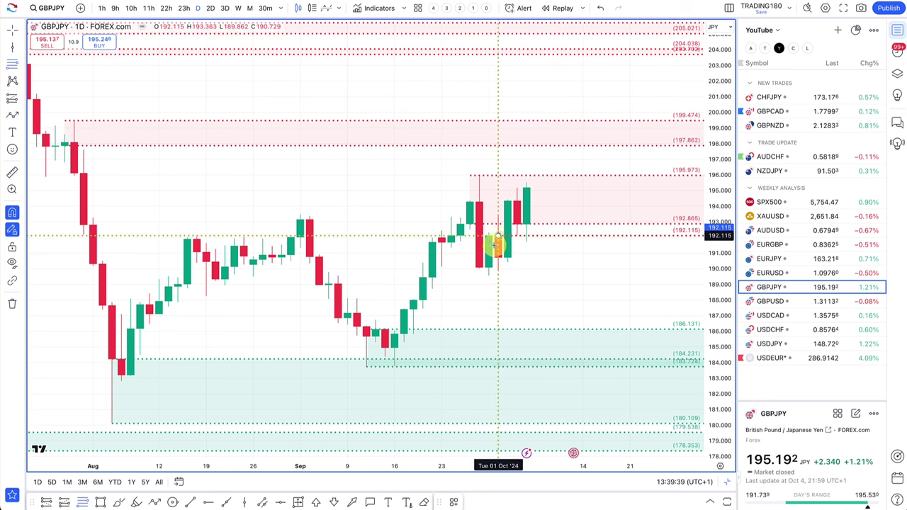
pyautogui.click(488, 276)
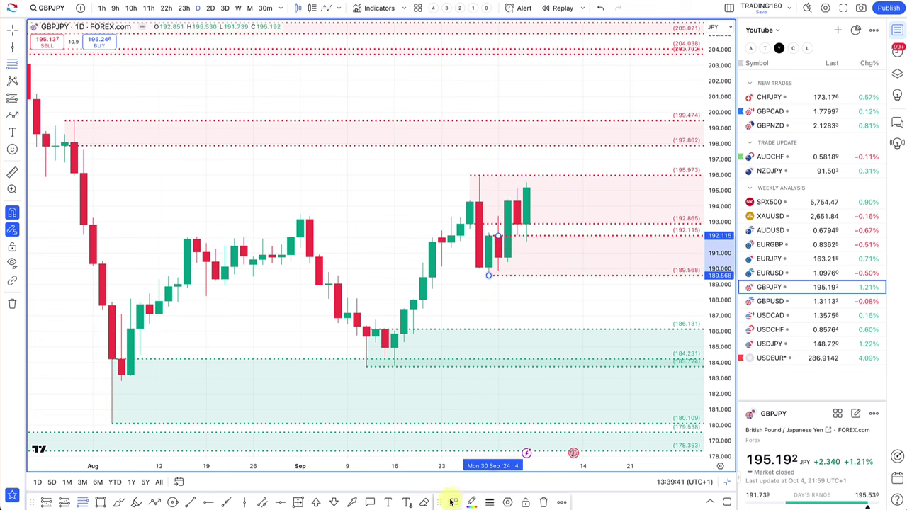
pyautogui.click(451, 502)
pyautogui.click(480, 437)
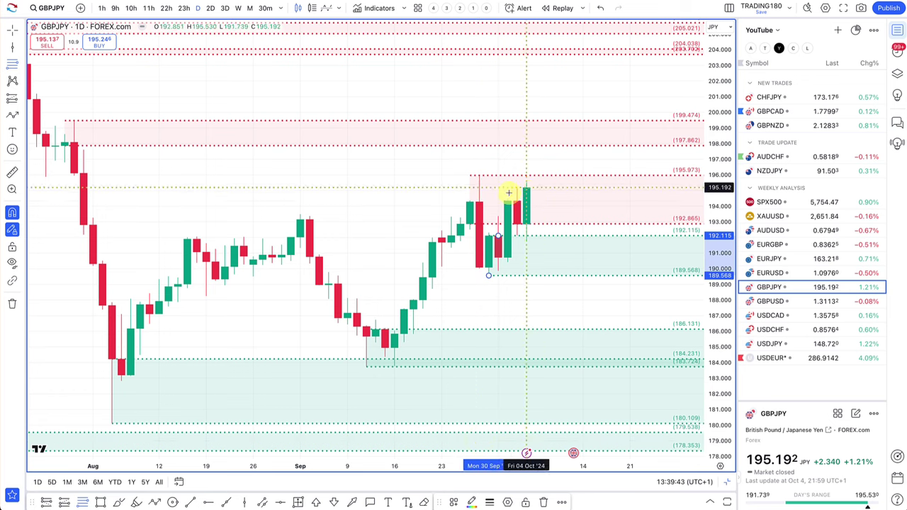
# Draw a GBPJPY path from the 4 October candle near 195.5 down to about 190.4, up to about 196, and down to about 190.3
pyautogui.click(156, 504)
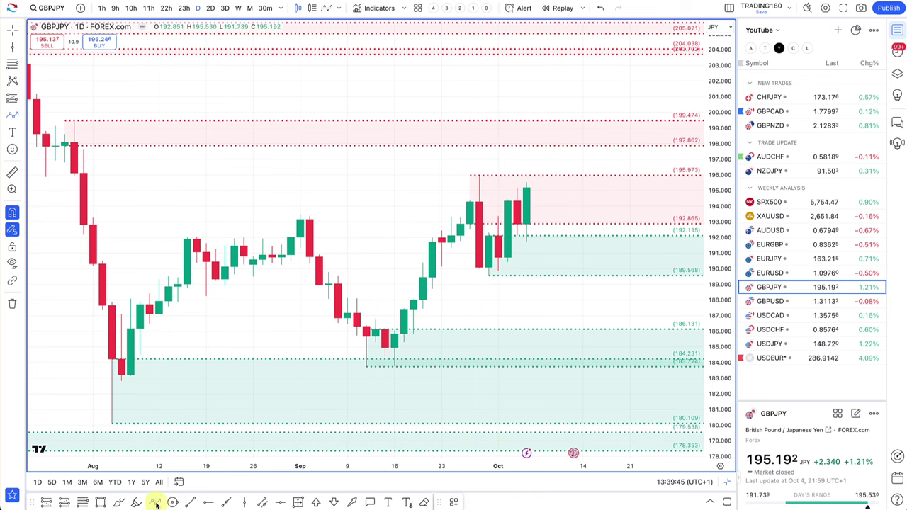
pyautogui.click(526, 183)
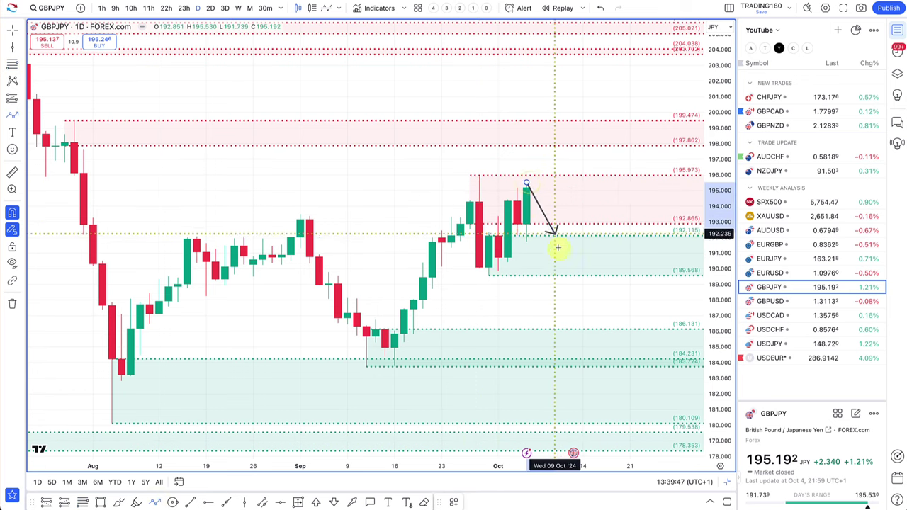
pyautogui.click(563, 262)
pyautogui.click(602, 174)
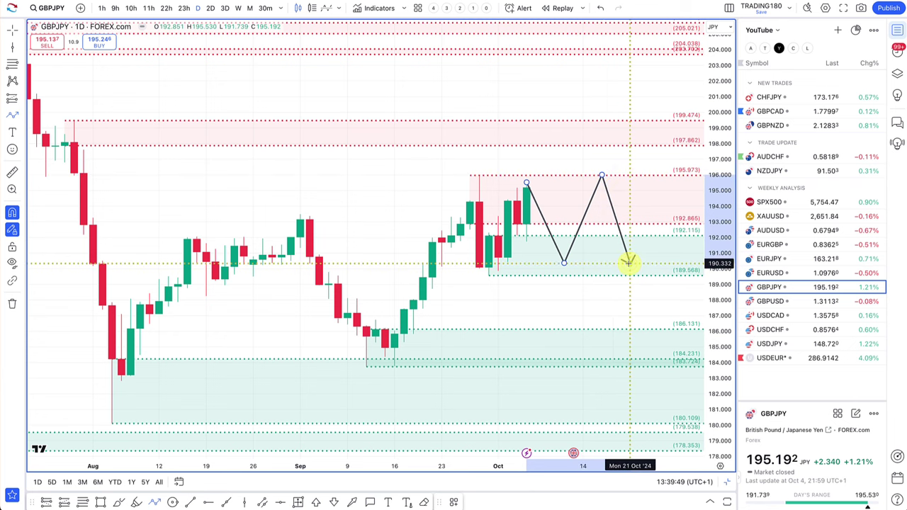
pyautogui.doubleClick(627, 262)
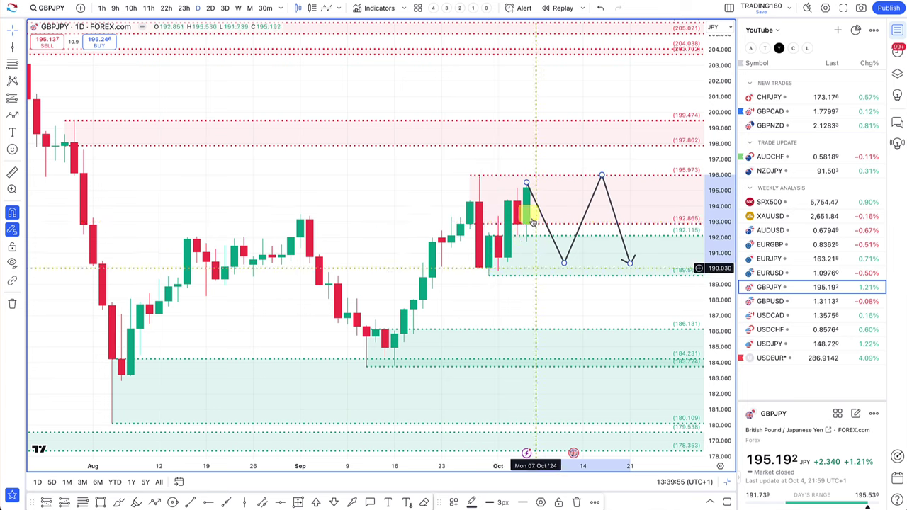
# Reshape the GBPJPY path so its first low sits deeper in the demand zone, at about 190.0
pyautogui.click(527, 183)
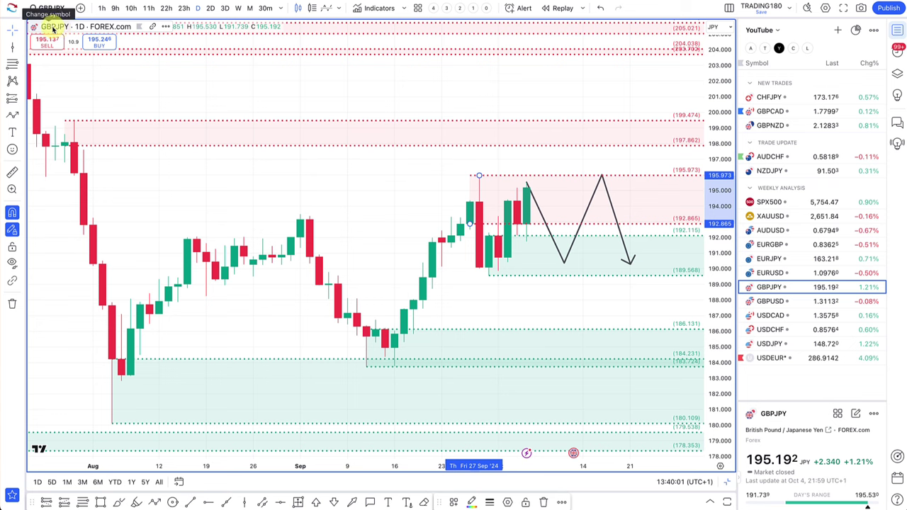
pyautogui.click(565, 266)
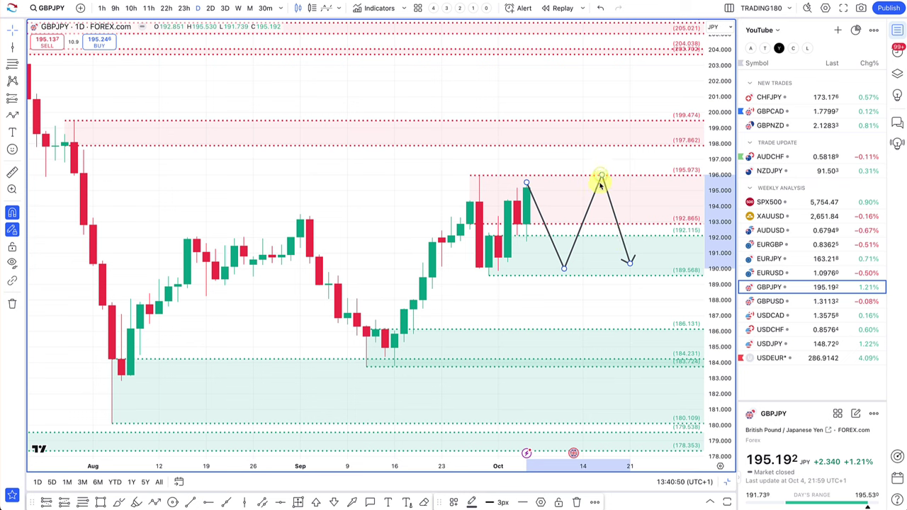
pyautogui.moveTo(602, 176); pyautogui.dragTo(600, 186)
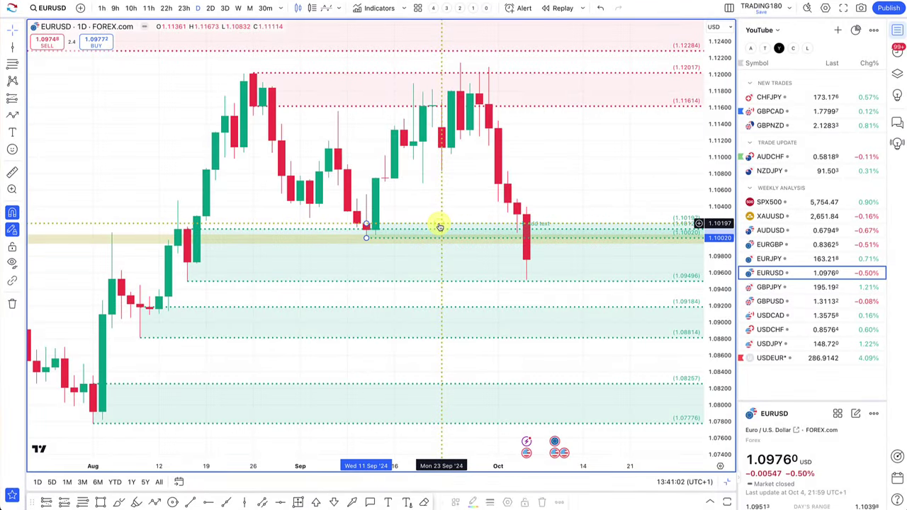
# Delete the narrow EURUSD demand zone between 1.10197 and 1.10020
pyautogui.moveTo(440, 226); pyautogui.dragTo(449, 112)
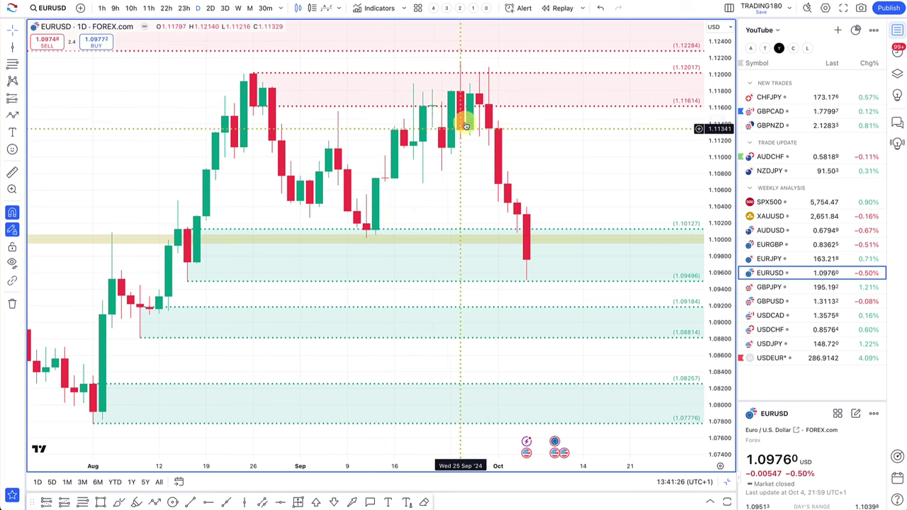
pyautogui.click(14, 115)
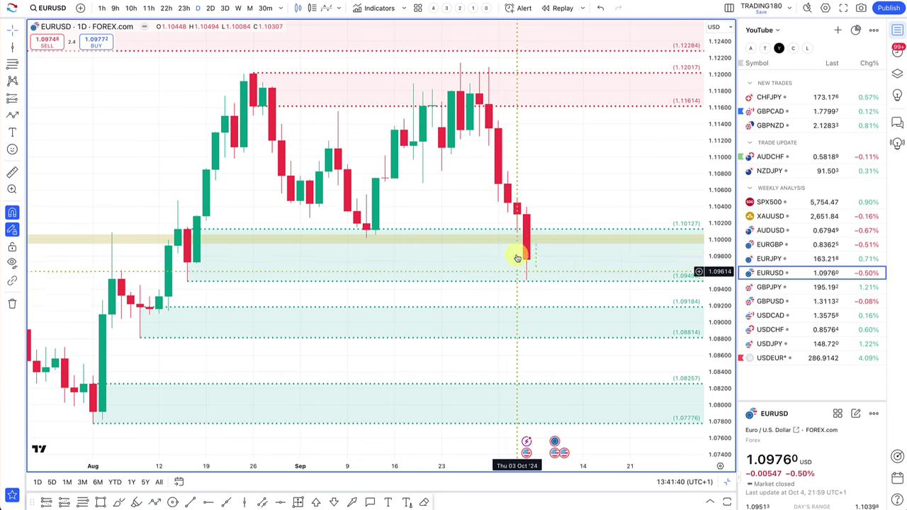
pyautogui.click(10, 115)
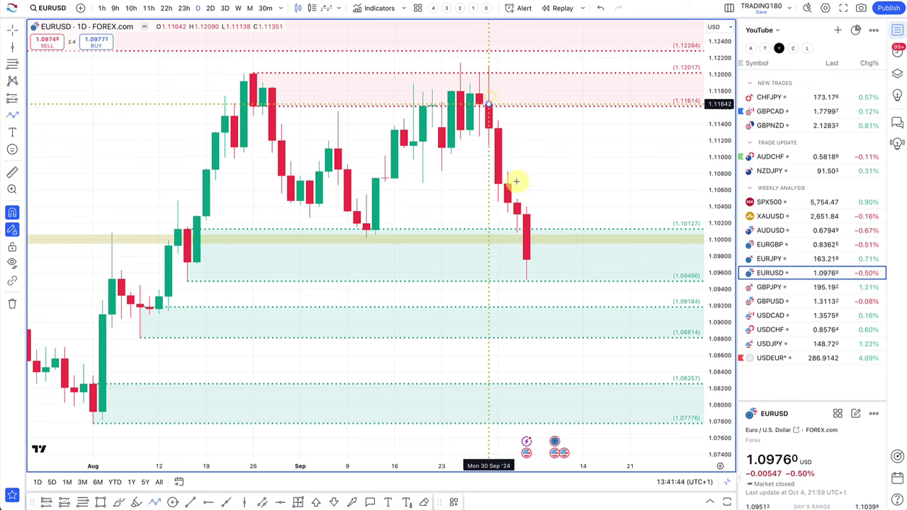
pyautogui.click(525, 257)
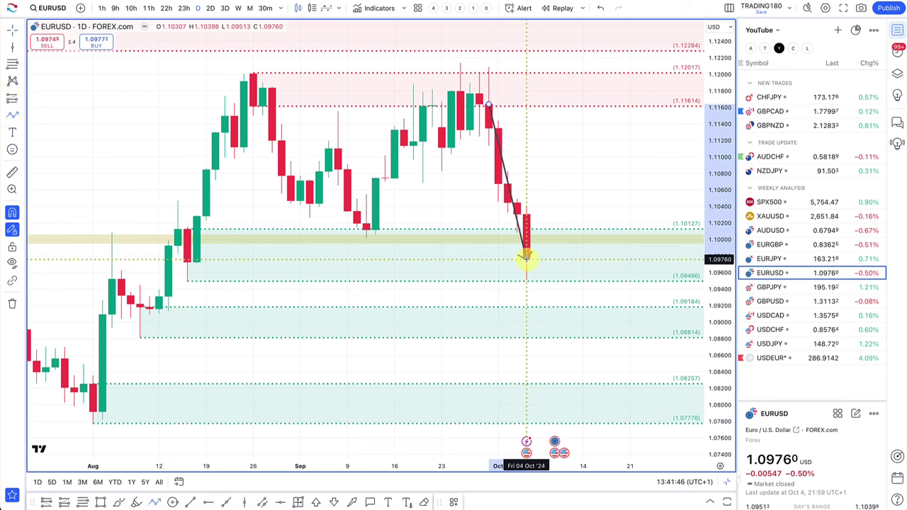
pyautogui.hotkey('ctrl', 'z')
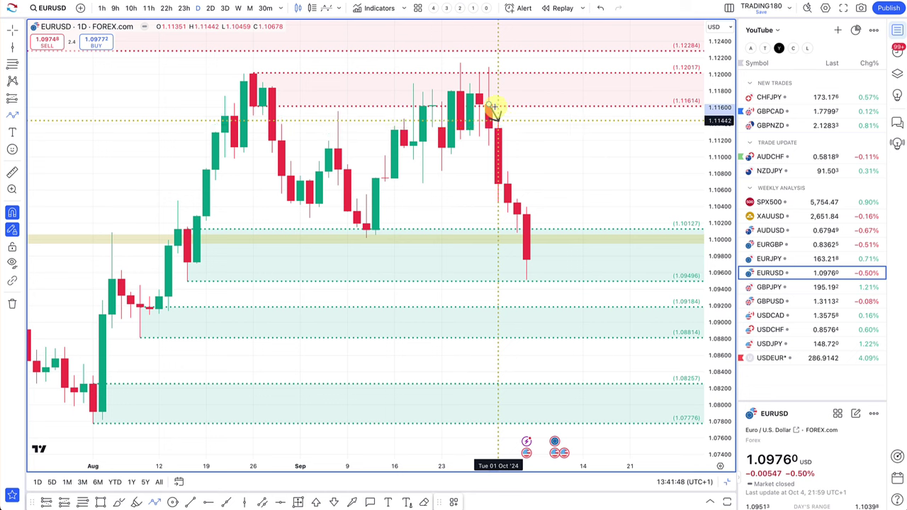
pyautogui.click(493, 107)
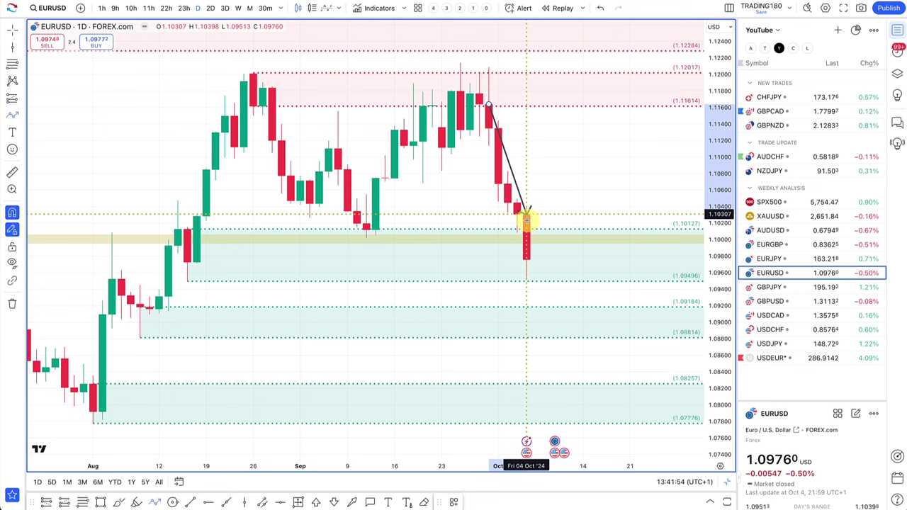
pyautogui.press('Escape')
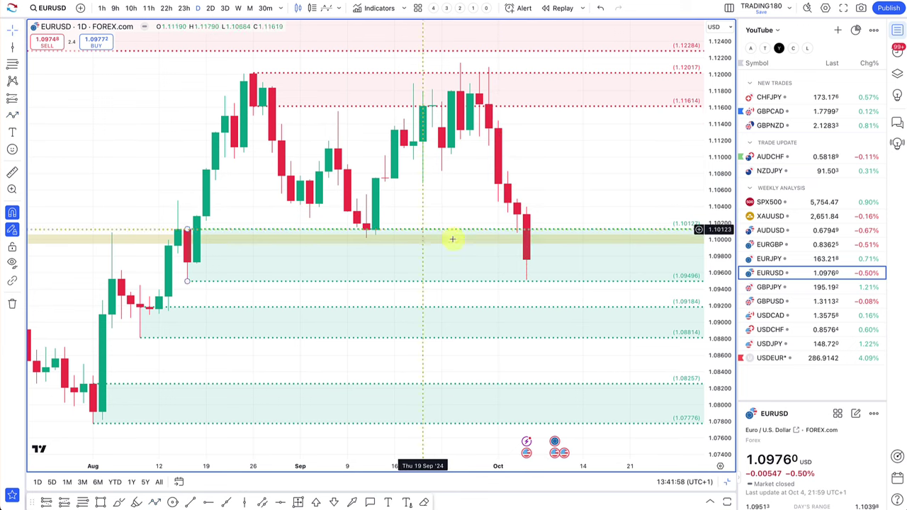
pyautogui.click(12, 114)
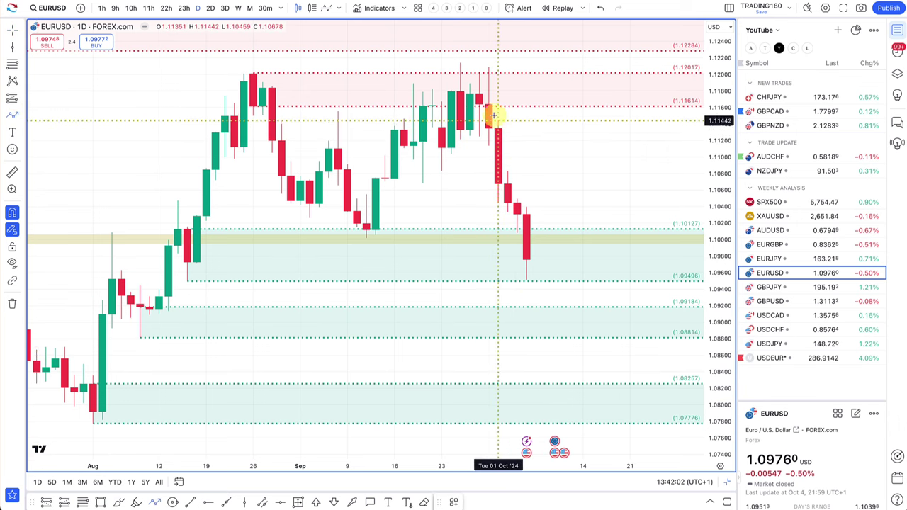
pyautogui.scroll(-2, 510, 249)
pyautogui.scroll(-1, 500, 252)
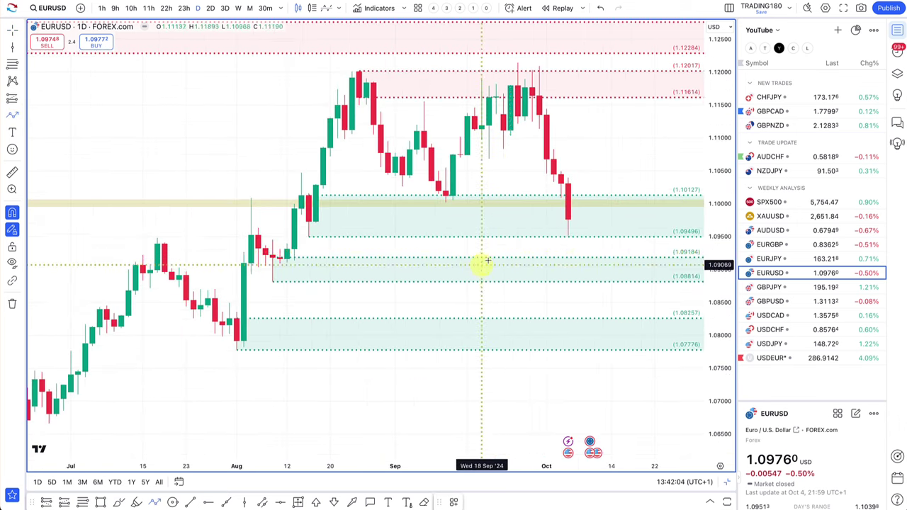
pyautogui.scroll(1, 443, 257)
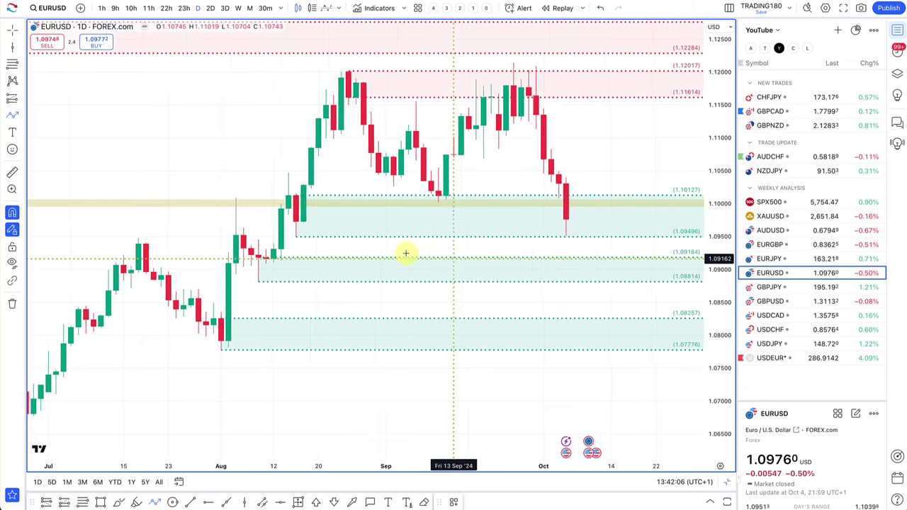
pyautogui.click(11, 115)
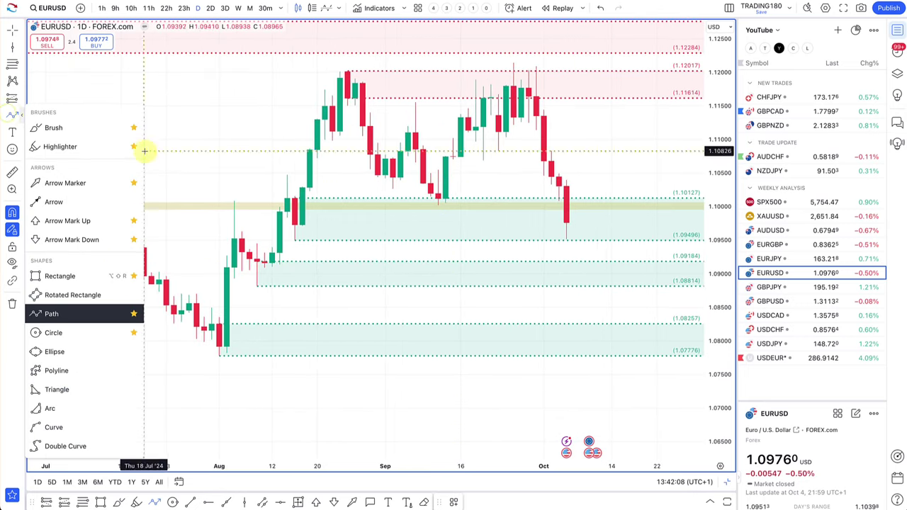
pyautogui.click(571, 236)
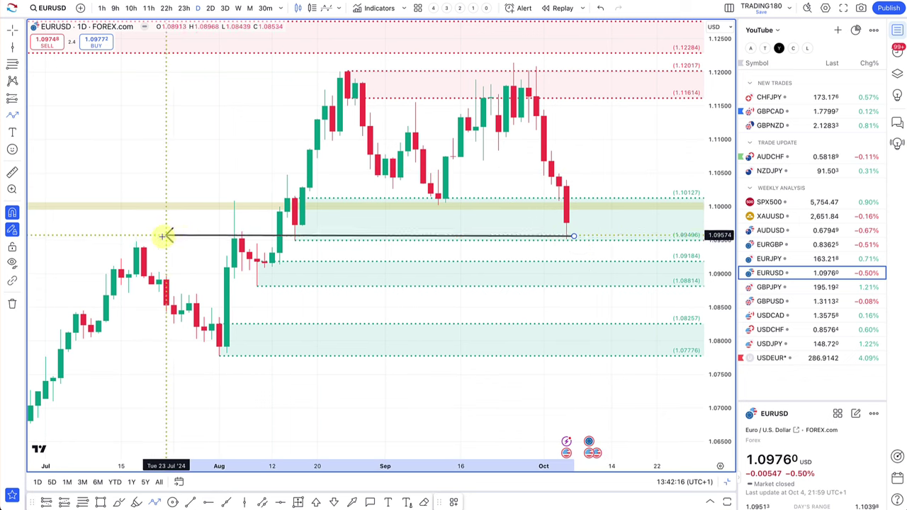
pyautogui.press('Escape')
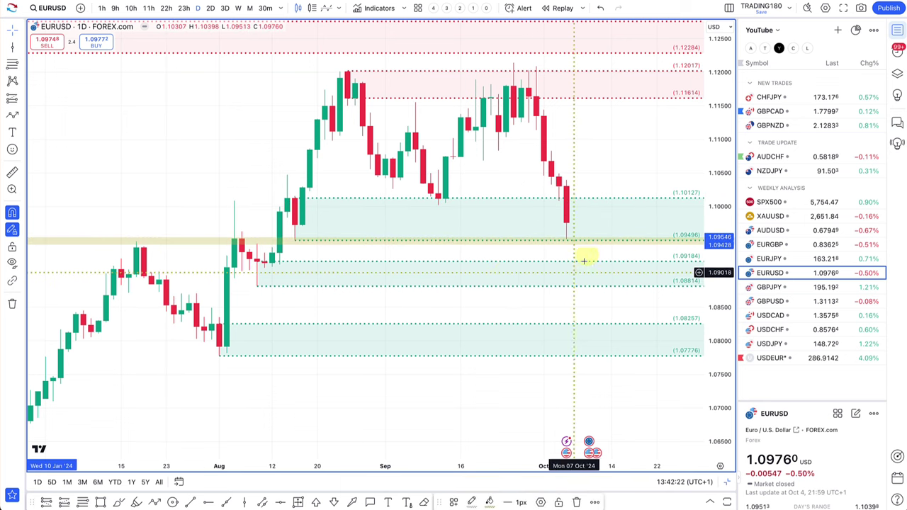
# Move the yellow EURUSD band to 1.09428–1.09546 and draw a path from the 4 October low near 1.0951 up to about 1.1045
pyautogui.click(532, 238)
pyautogui.click(12, 114)
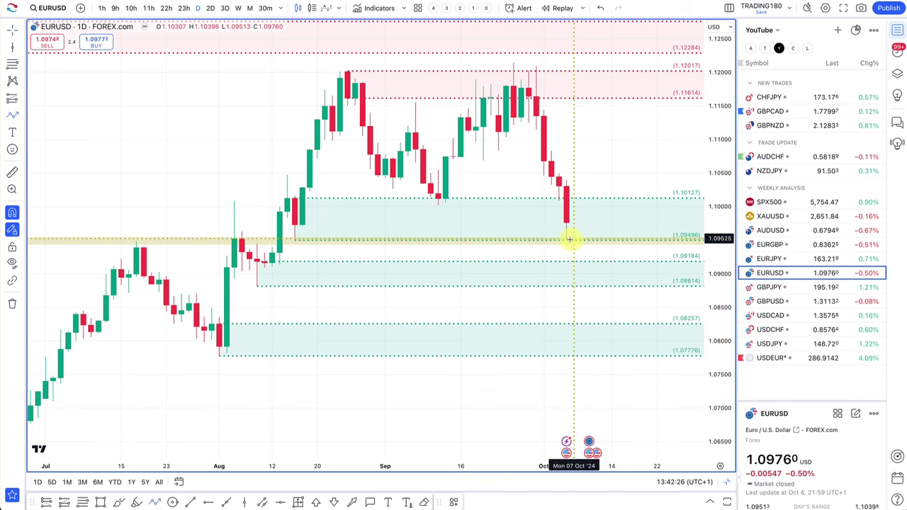
pyautogui.moveTo(567, 239)
pyautogui.mouseDown()
pyautogui.moveTo(623, 170)
pyautogui.moveTo(602, 177)
pyautogui.moveTo(619, 158)
pyautogui.moveTo(617, 194)
pyautogui.moveTo(585, 208)
pyautogui.moveTo(602, 176)
pyautogui.mouseUp()
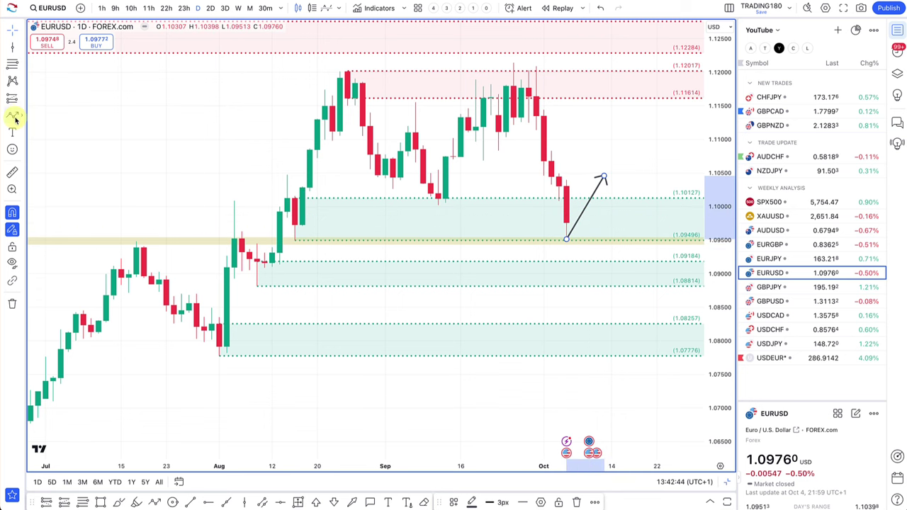
# Draw a second EURUSD path from the 4 October low down to about 1.0890 on 8 October and up to about 1.1030
pyautogui.click(12, 116)
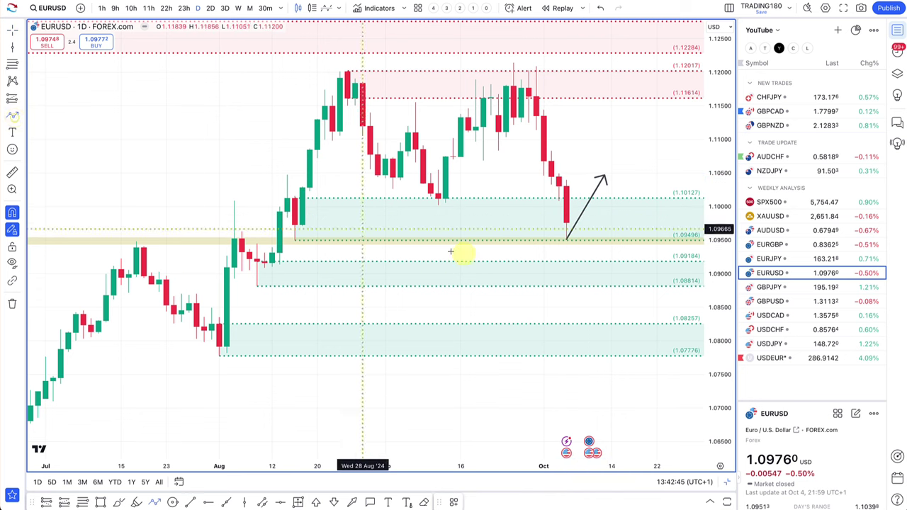
pyautogui.click(570, 259)
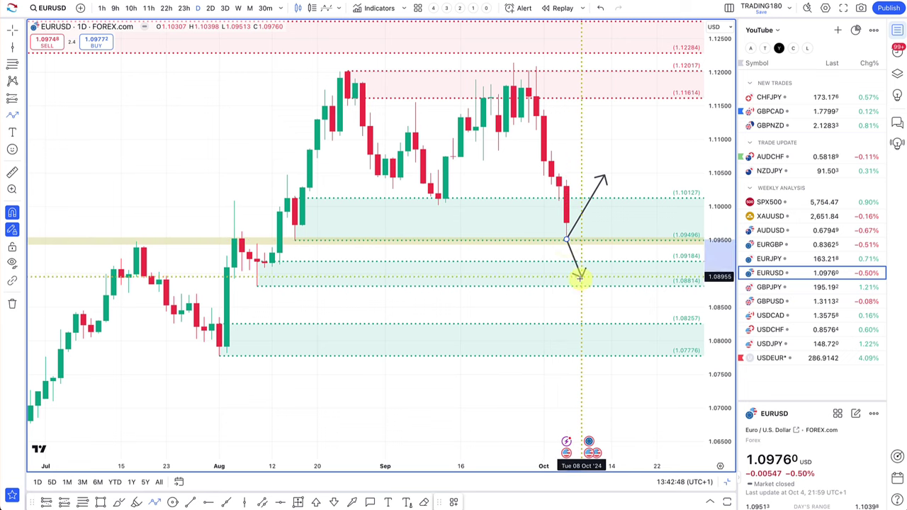
pyautogui.click(581, 279)
pyautogui.doubleClick(646, 186)
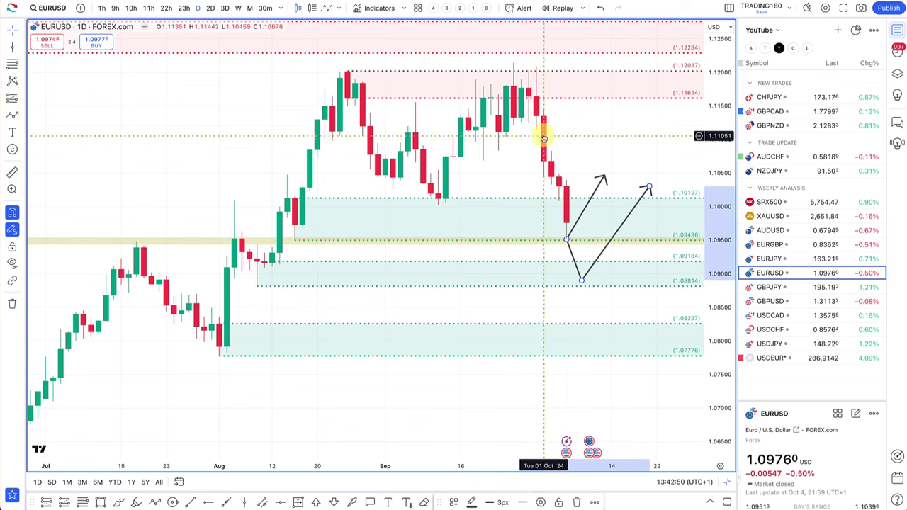
# Reposition the EURUSD supply zone from the August high to the late-September high, spanning 1.11329 to 1.12140
pyautogui.rightClick(488, 114)
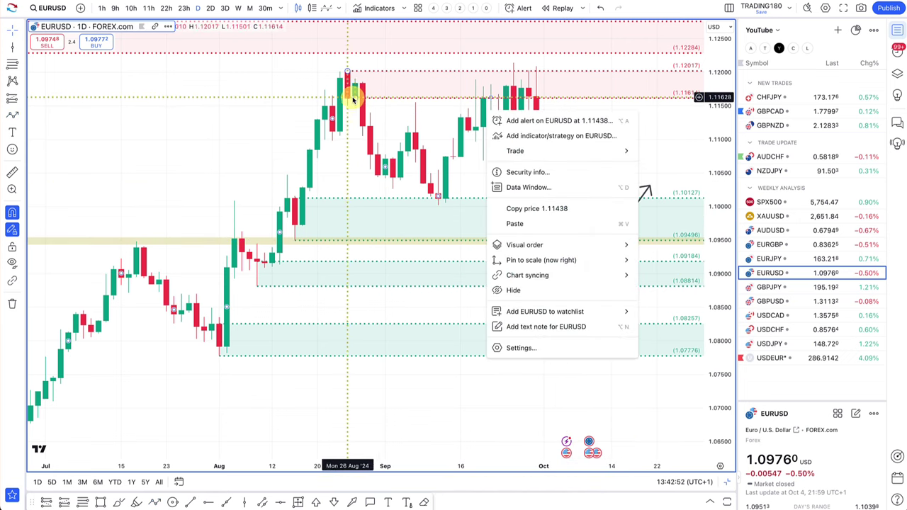
pyautogui.click(483, 122)
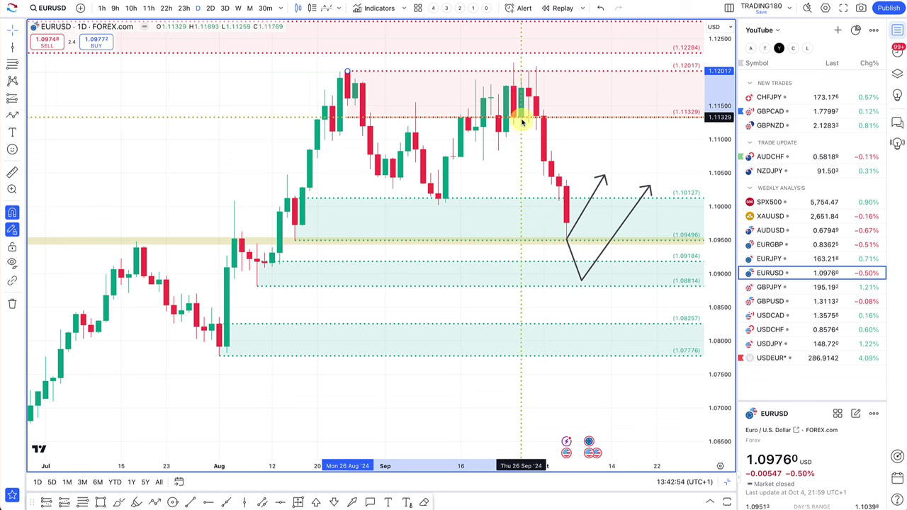
pyautogui.click(346, 74)
pyautogui.moveTo(432, 67); pyautogui.dragTo(514, 64)
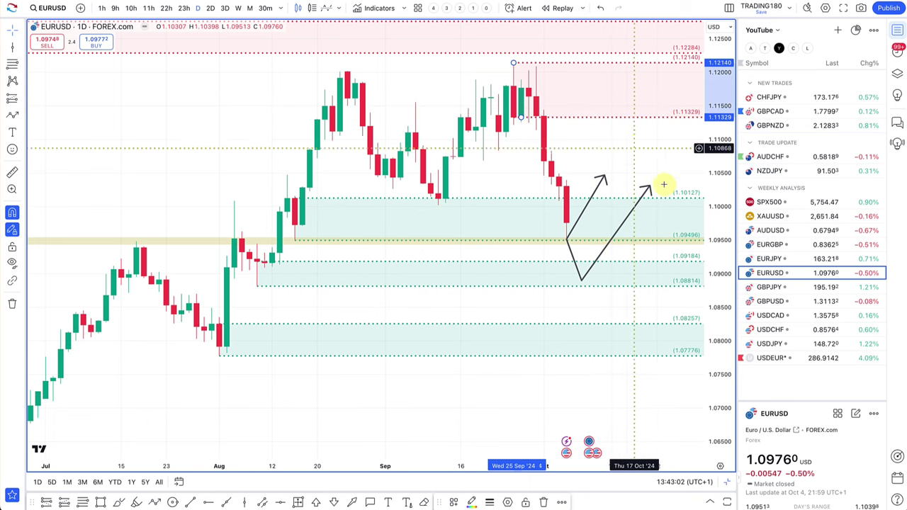
# Examine the ECB rate-cut and EU tariff news in Discord's euro-zone channel alongside EURUSD's daily price history
pyautogui.scroll(2, 557, 227)
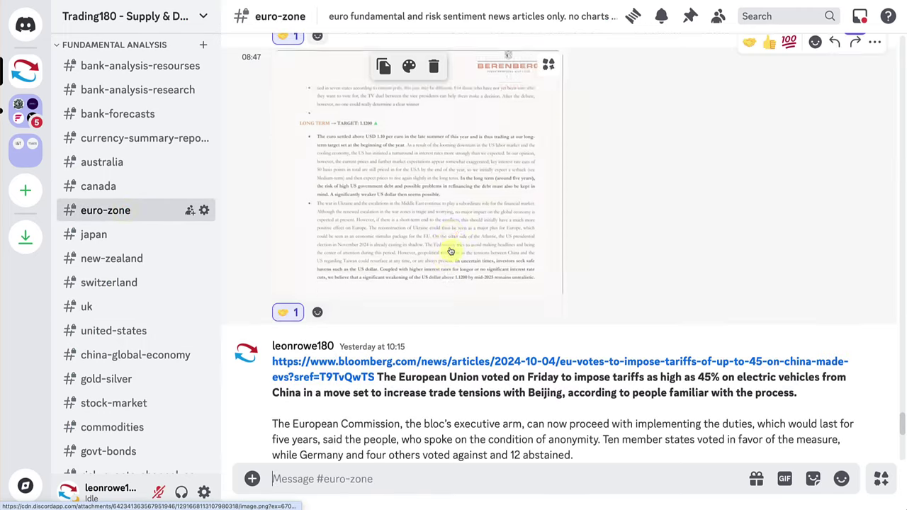
pyautogui.scroll(-5, 449, 250)
pyautogui.scroll(-6, 451, 251)
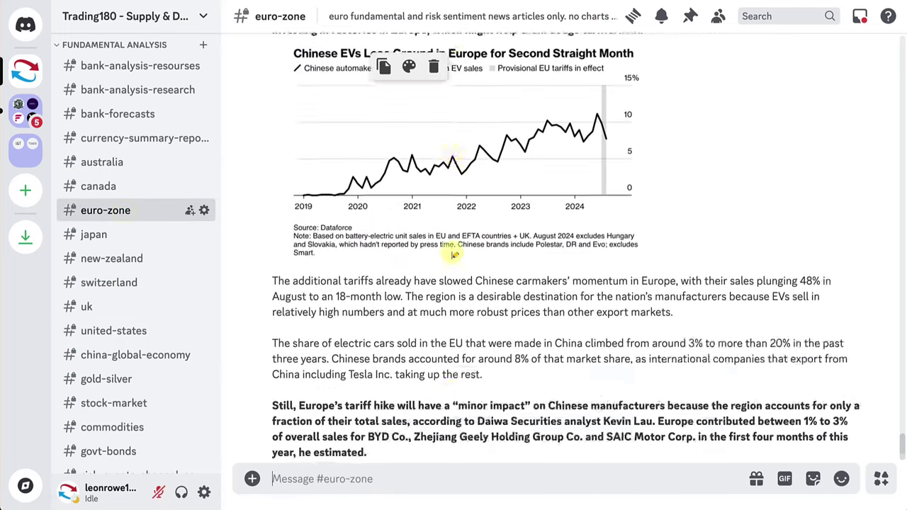
pyautogui.scroll(10, 454, 253)
pyautogui.scroll(10, 452, 254)
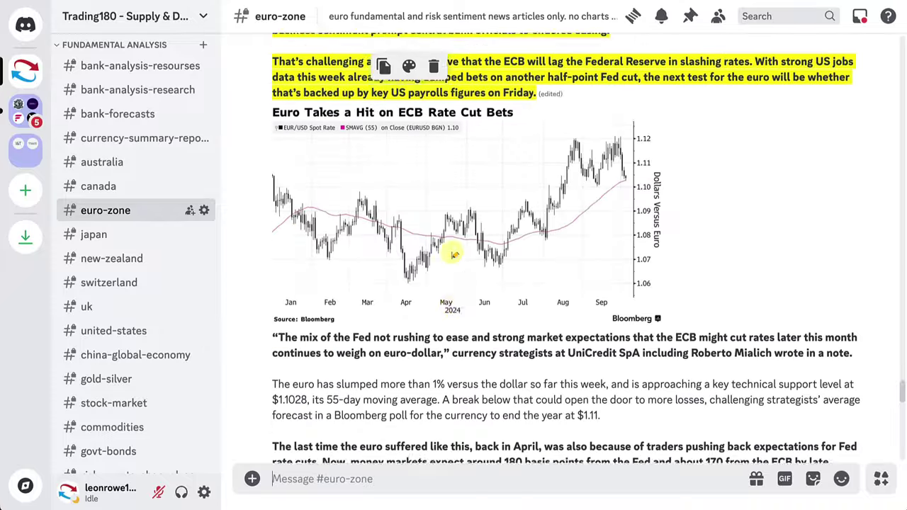
pyautogui.scroll(-2, 454, 255)
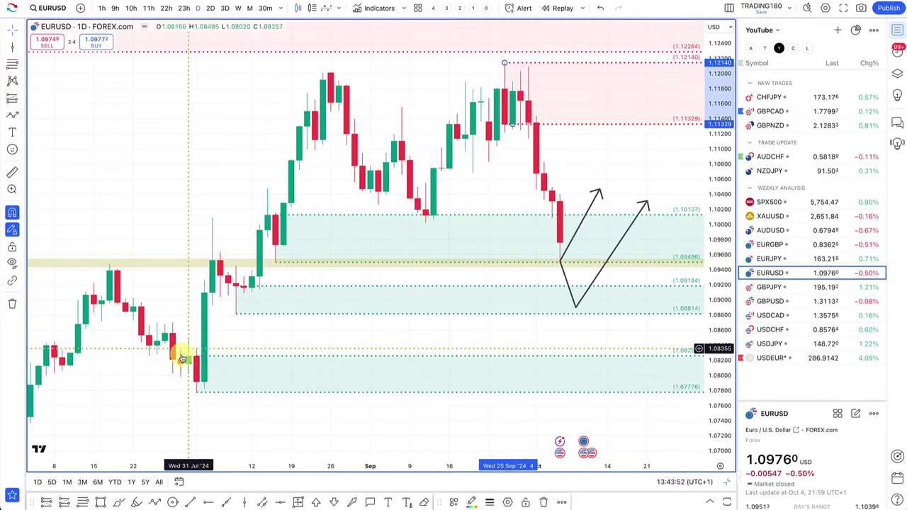
pyautogui.scroll(2, 180, 354)
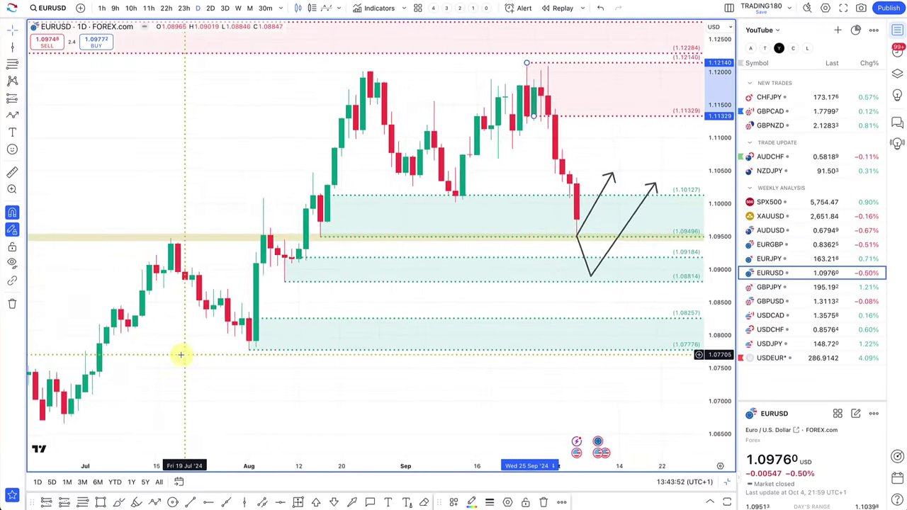
pyautogui.scroll(-2, 180, 354)
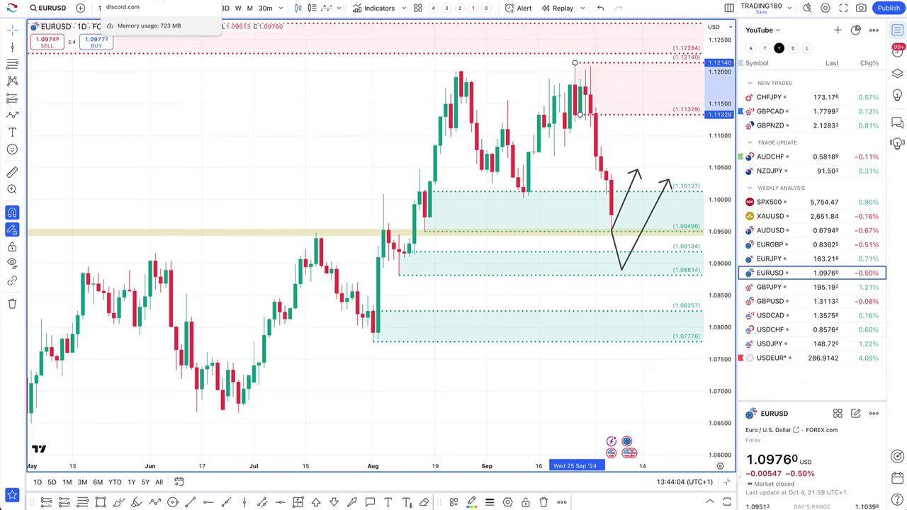
pyautogui.click(122, 3)
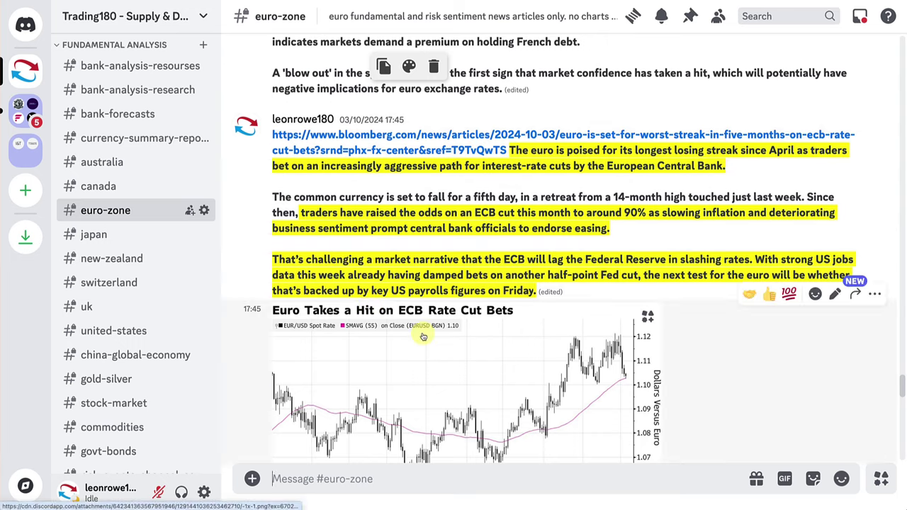
# Review the EUR/USD price chart under the euro-zone post and return to TradingView's EURUSD daily chart around the September–October decline
pyautogui.scroll(-2, 421, 333)
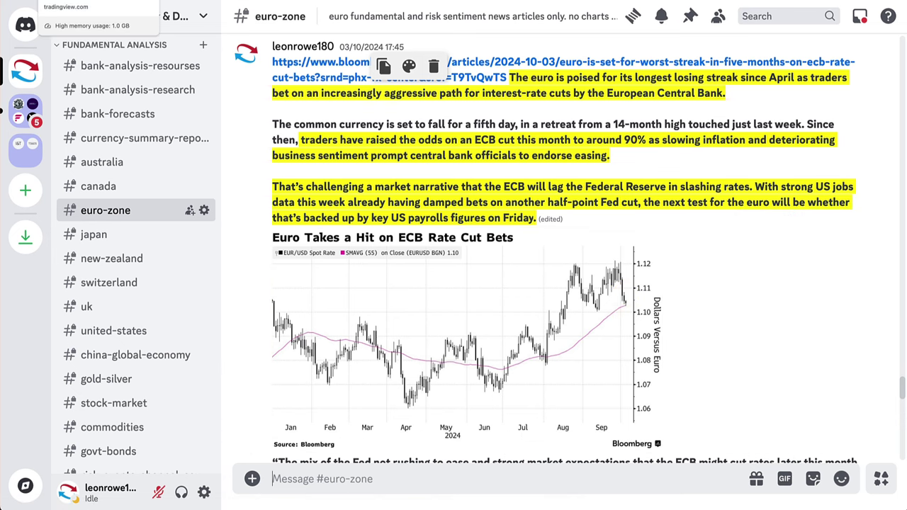
pyautogui.click(71, 2)
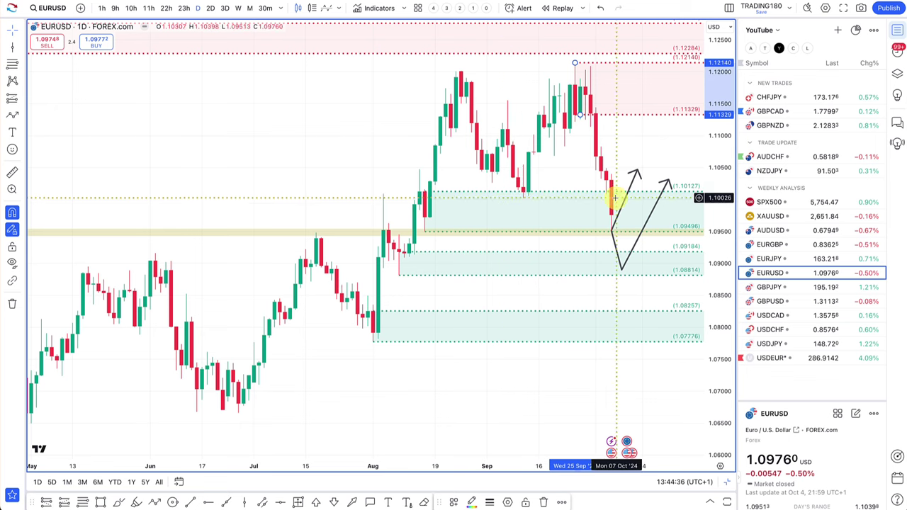
pyautogui.scroll(3, 613, 234)
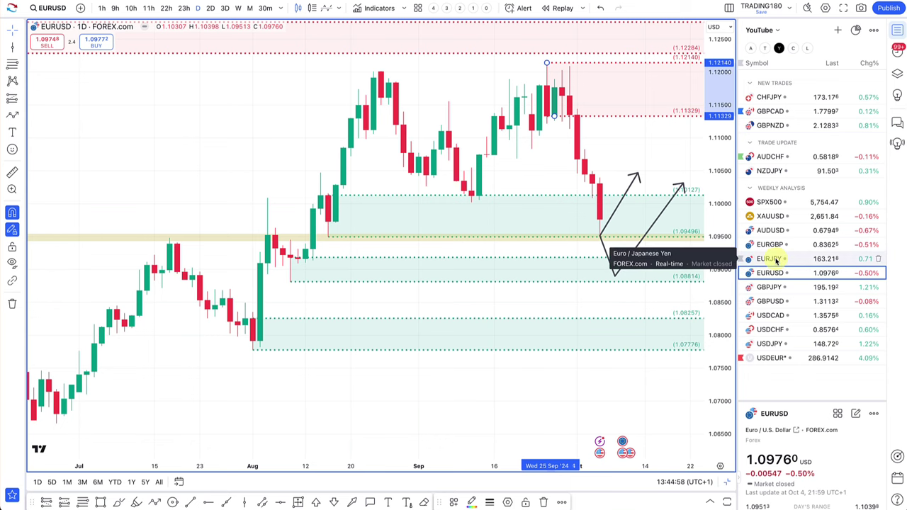
# Open EURJPY and move its projected path to start at 4 October's close, peak near 164.3 on 7 October and end near 157.6 on 11 October
pyautogui.click(769, 258)
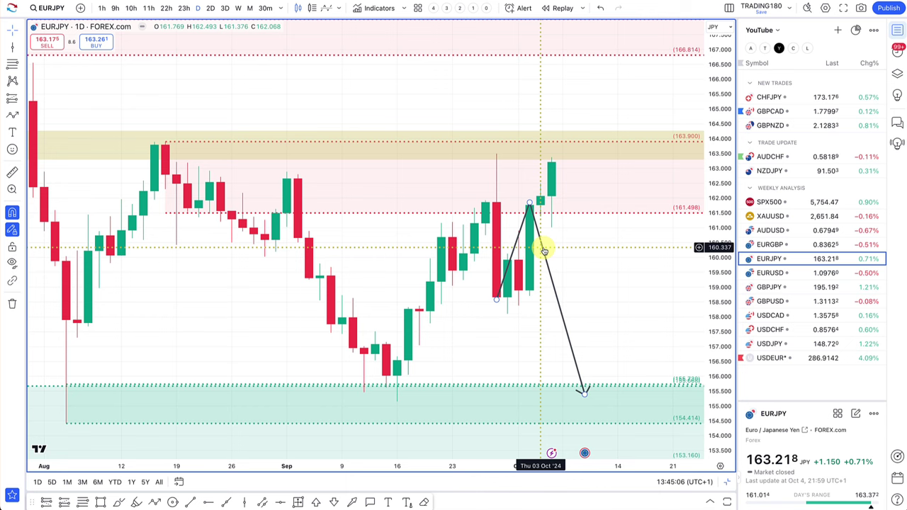
pyautogui.moveTo(543, 251)
pyautogui.mouseDown()
pyautogui.moveTo(571, 210)
pyautogui.moveTo(565, 200)
pyautogui.mouseUp()
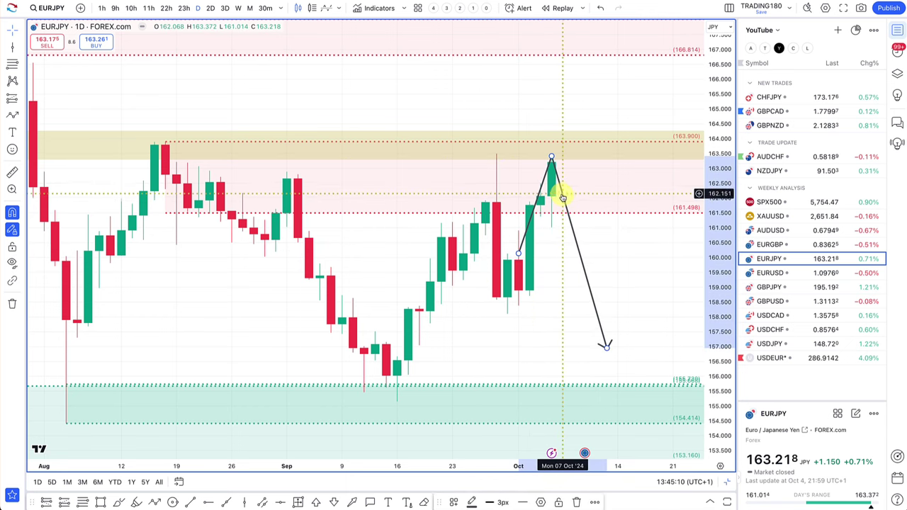
pyautogui.moveTo(563, 198)
pyautogui.mouseDown()
pyautogui.moveTo(567, 176)
pyautogui.moveTo(551, 136)
pyautogui.moveTo(552, 146)
pyautogui.mouseUp()
pyautogui.scroll(-3, 560, 182)
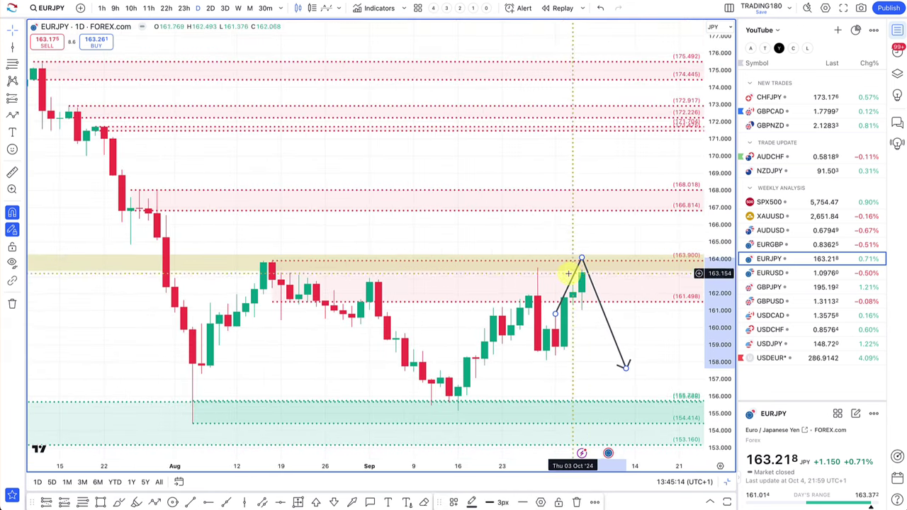
pyautogui.moveTo(581, 264)
pyautogui.mouseDown()
pyautogui.moveTo(585, 205)
pyautogui.moveTo(590, 254)
pyautogui.mouseUp()
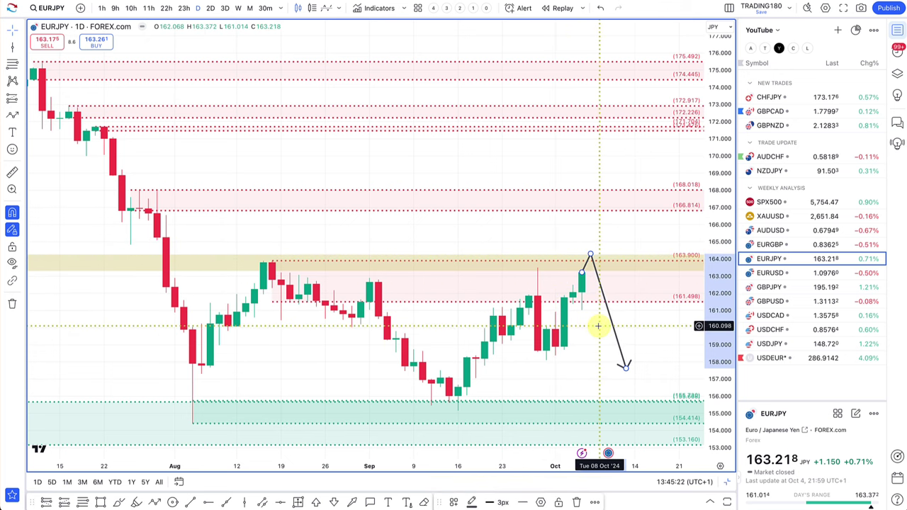
pyautogui.scroll(1, 600, 340)
pyautogui.click(606, 454)
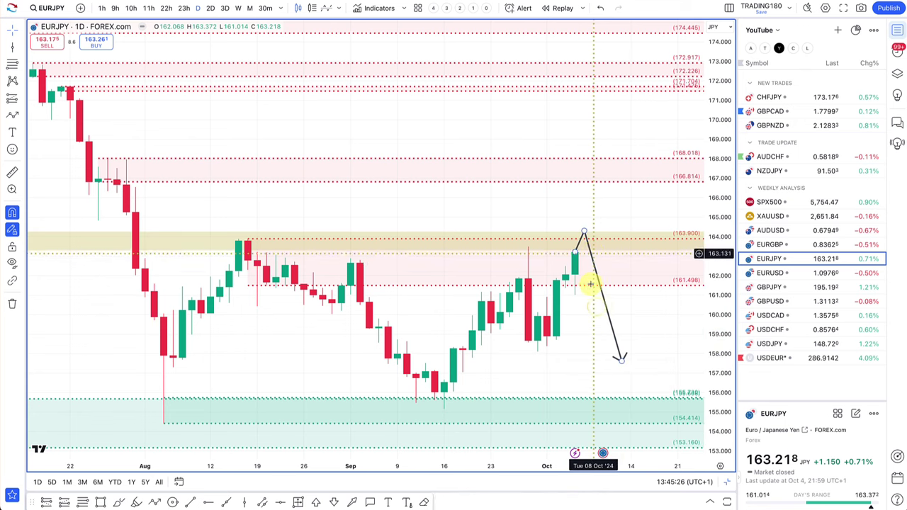
# Raise the EURJPY path's 7 October peak above the yellow band and extend its end to about 157.9 on 15 October
pyautogui.scroll(1, 590, 283)
pyautogui.scroll(1, 590, 283)
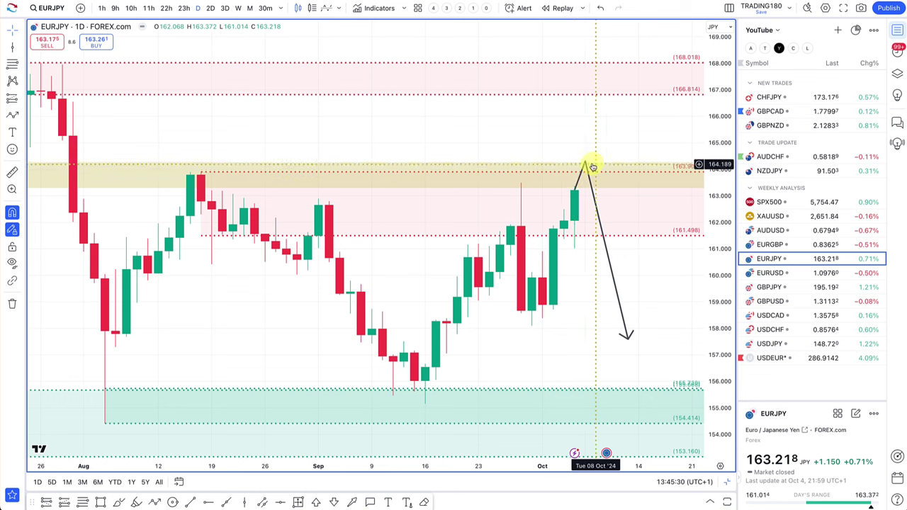
pyautogui.moveTo(585, 164)
pyautogui.mouseDown()
pyautogui.moveTo(594, 165)
pyautogui.moveTo(585, 157)
pyautogui.mouseUp()
pyautogui.moveTo(627, 331); pyautogui.dragTo(648, 329)
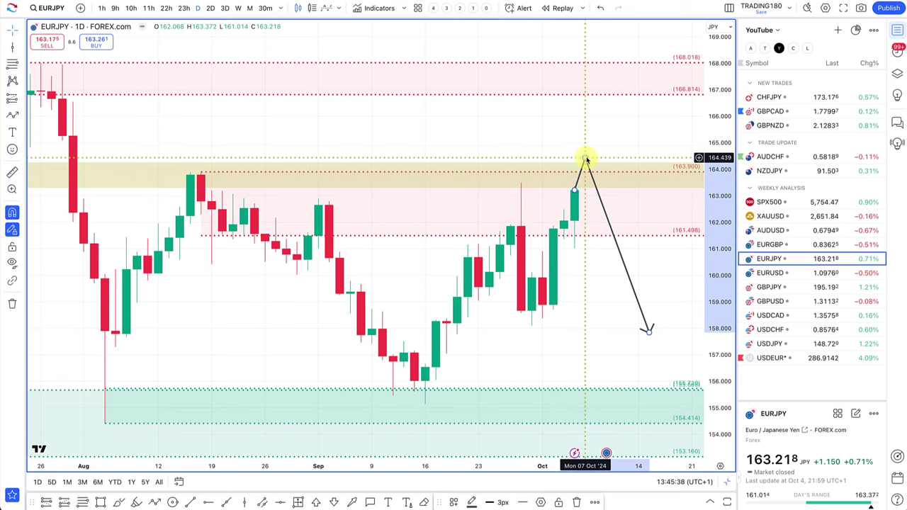
pyautogui.moveTo(585, 156)
pyautogui.mouseDown()
pyautogui.moveTo(584, 102)
pyautogui.moveTo(585, 174)
pyautogui.mouseUp()
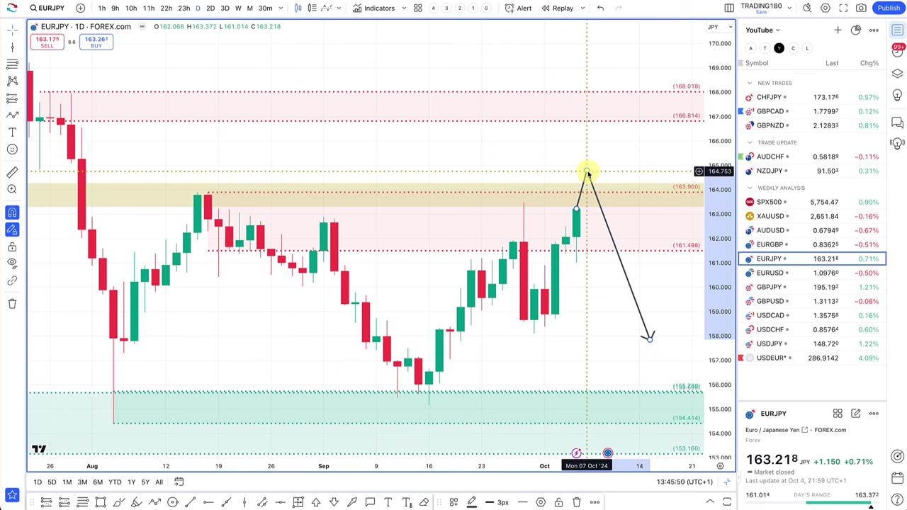
pyautogui.moveTo(587, 172); pyautogui.dragTo(586, 151)
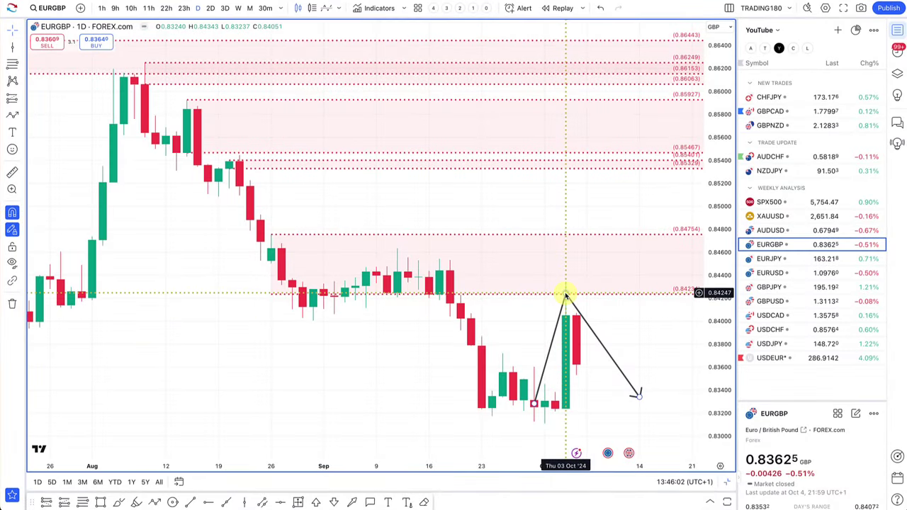
# On EURGBP, move the path to start at 4 October's low, peak near 0.8447 on 8 October and end near 0.8360 on 18 October
pyautogui.moveTo(566, 294)
pyautogui.mouseDown()
pyautogui.moveTo(567, 285)
pyautogui.moveTo(575, 324)
pyautogui.moveTo(569, 290)
pyautogui.moveTo(568, 299)
pyautogui.mouseUp()
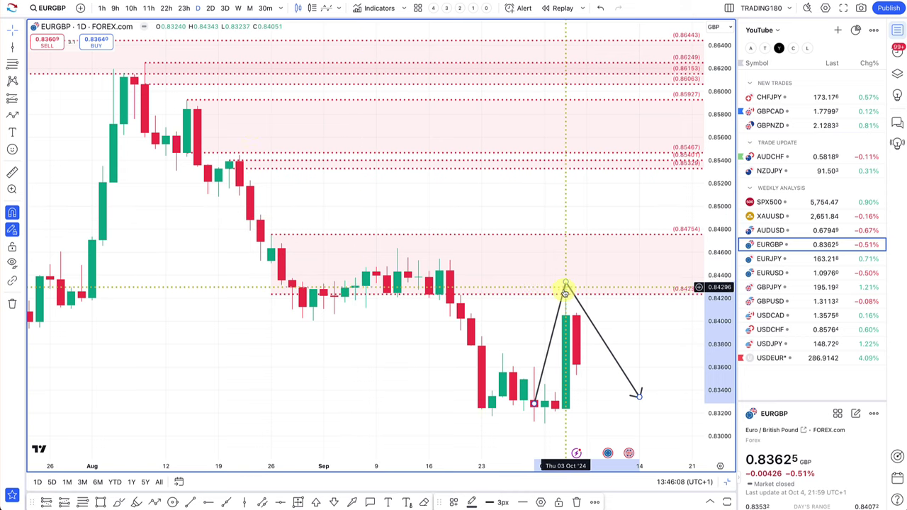
pyautogui.scroll(1, 568, 358)
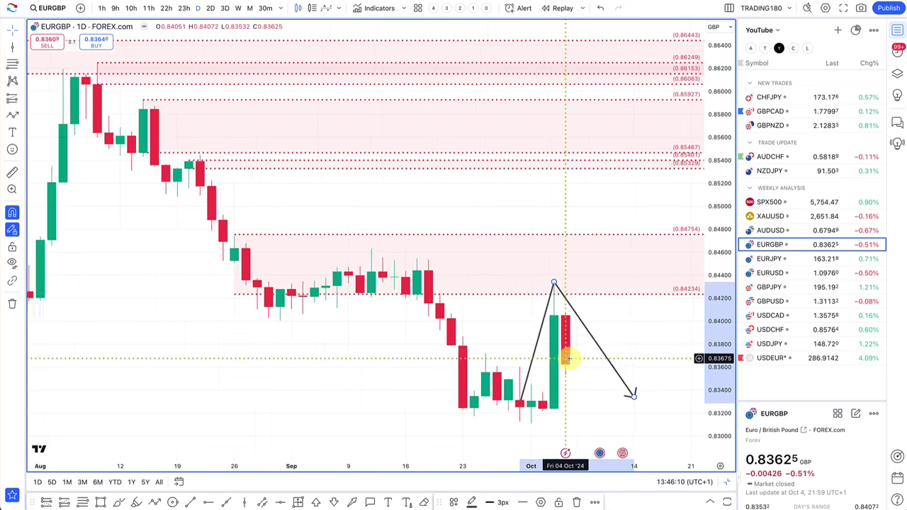
pyautogui.scroll(1, 568, 358)
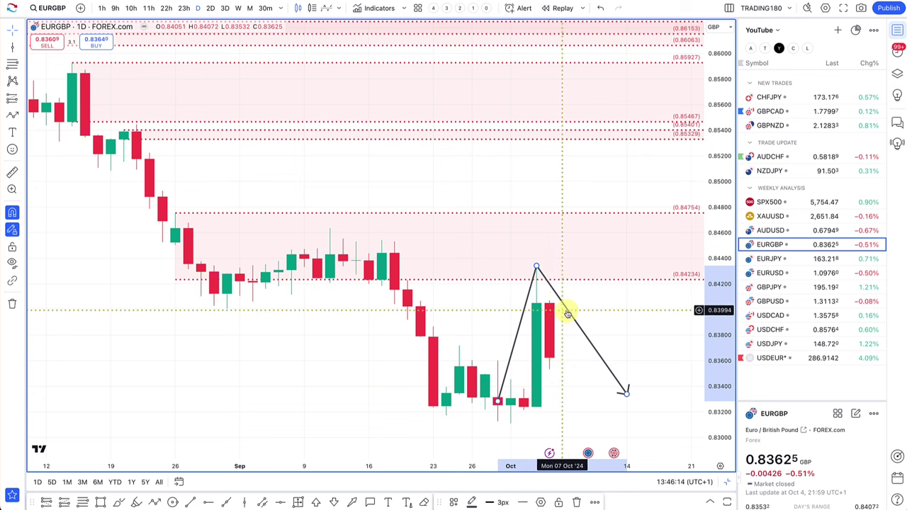
pyautogui.moveTo(567, 313)
pyautogui.mouseDown()
pyautogui.moveTo(613, 294)
pyautogui.moveTo(613, 276)
pyautogui.mouseUp()
pyautogui.moveTo(588, 233)
pyautogui.mouseDown()
pyautogui.moveTo(569, 291)
pyautogui.moveTo(576, 250)
pyautogui.mouseUp()
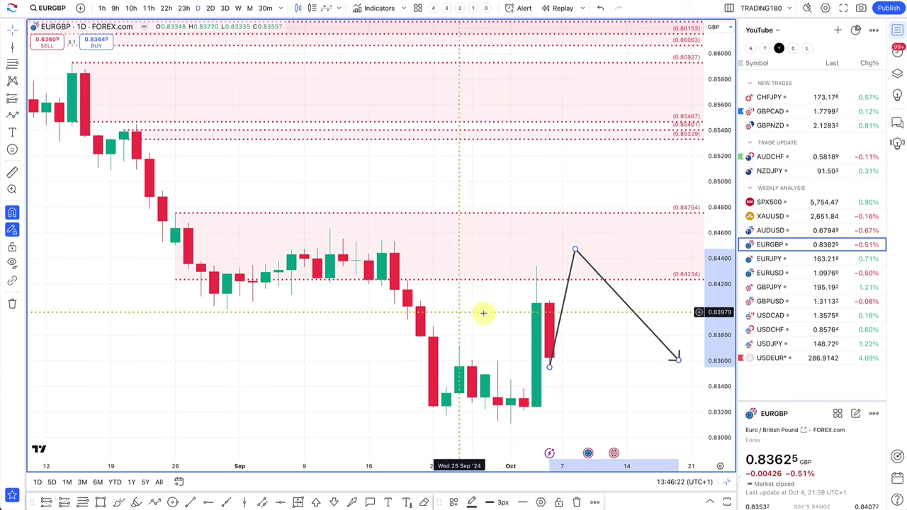
# Draw a EURGBP demand zone from 0.83307 down to 0.83110 at the base of the early-October rally
pyautogui.scroll(-2, 489, 269)
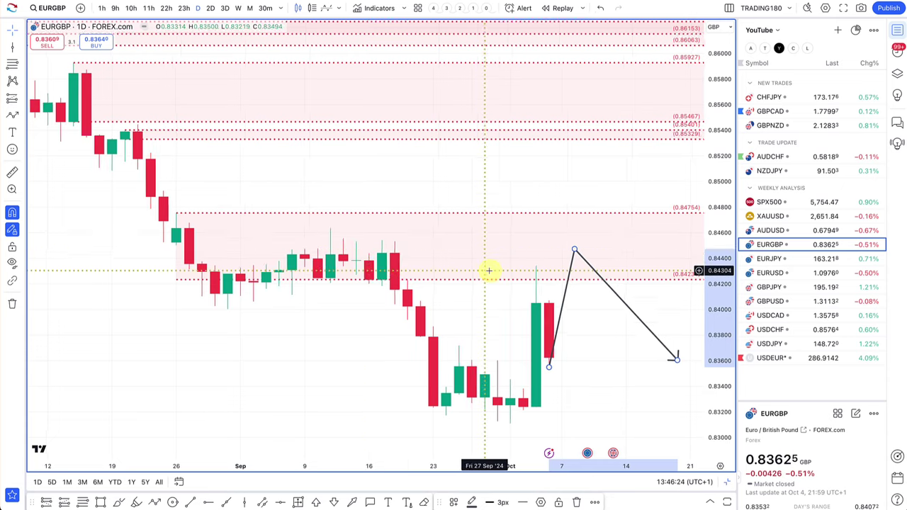
pyautogui.click(7, 65)
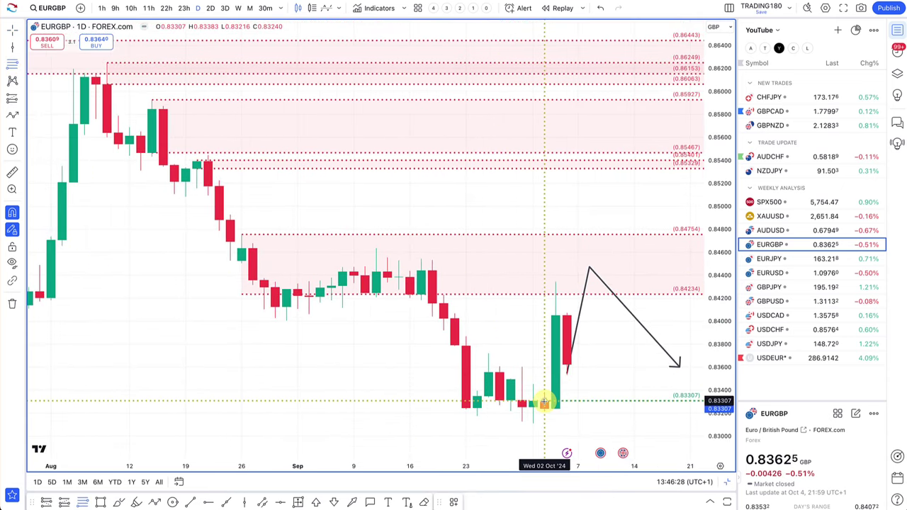
pyautogui.moveTo(543, 402); pyautogui.dragTo(533, 422)
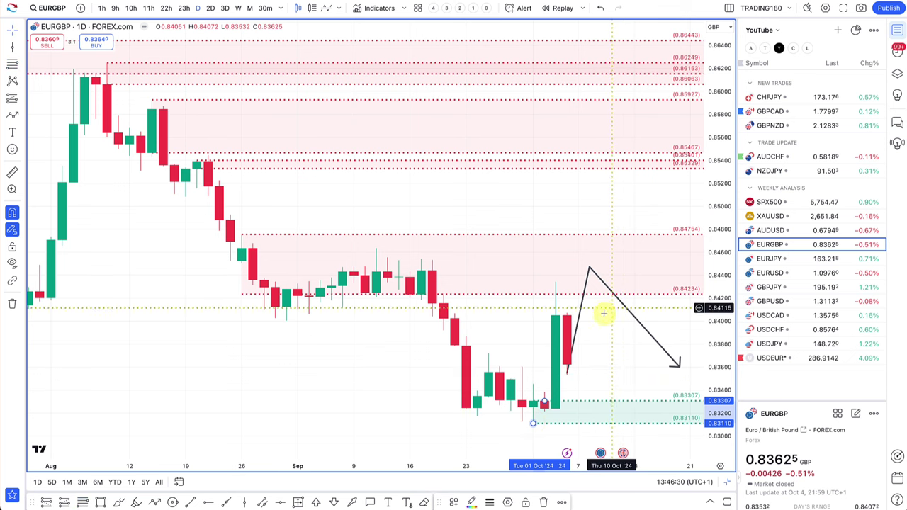
# Test the EURGBP path as a dip into the demand zone, and reshape it to peak near 0.8469 on 9 October and fall to about 0.8350
pyautogui.moveTo(590, 267); pyautogui.dragTo(607, 418)
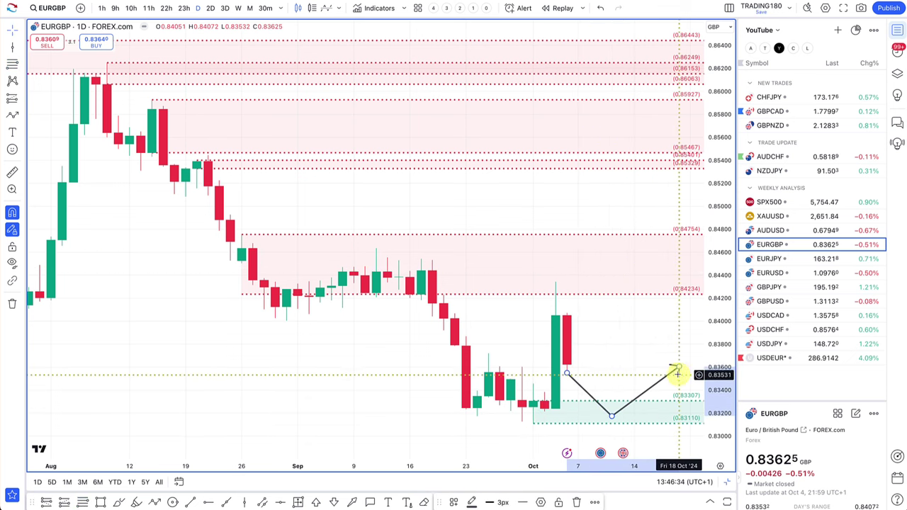
pyautogui.moveTo(679, 369); pyautogui.dragTo(646, 314)
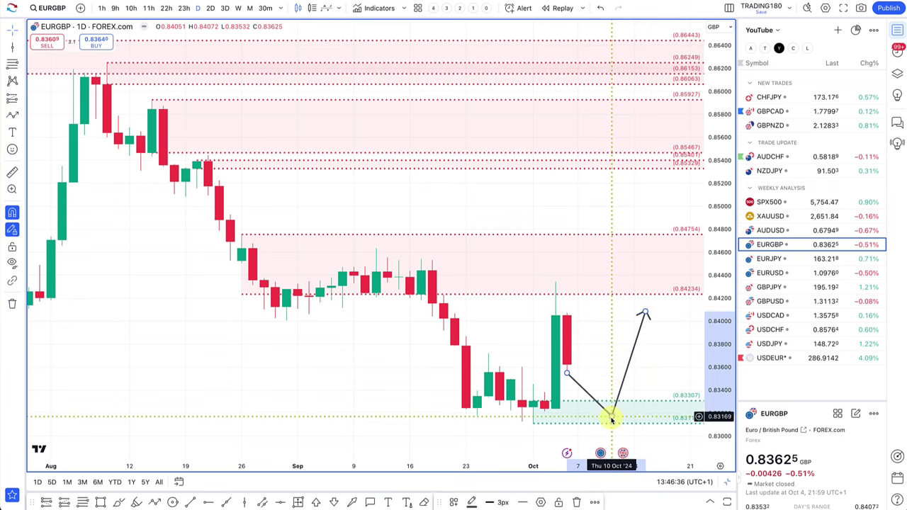
pyautogui.moveTo(610, 417); pyautogui.dragTo(600, 242)
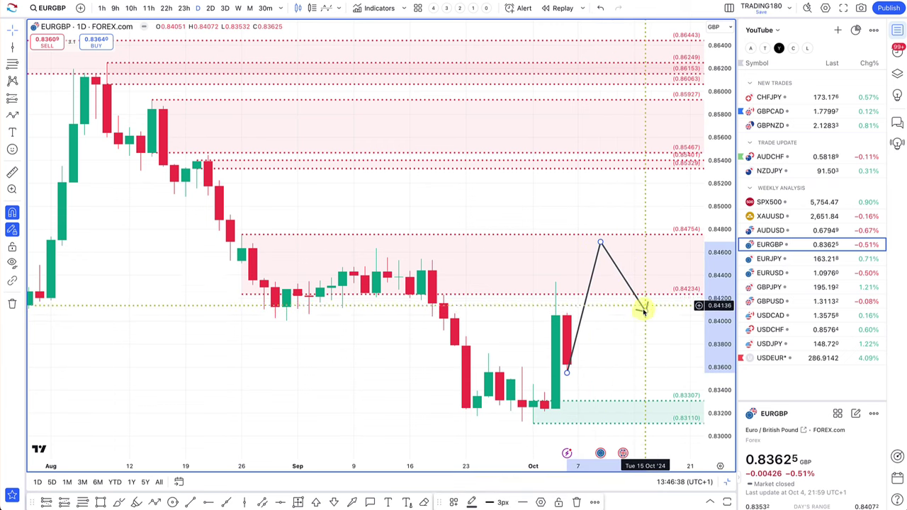
pyautogui.moveTo(645, 314); pyautogui.dragTo(645, 375)
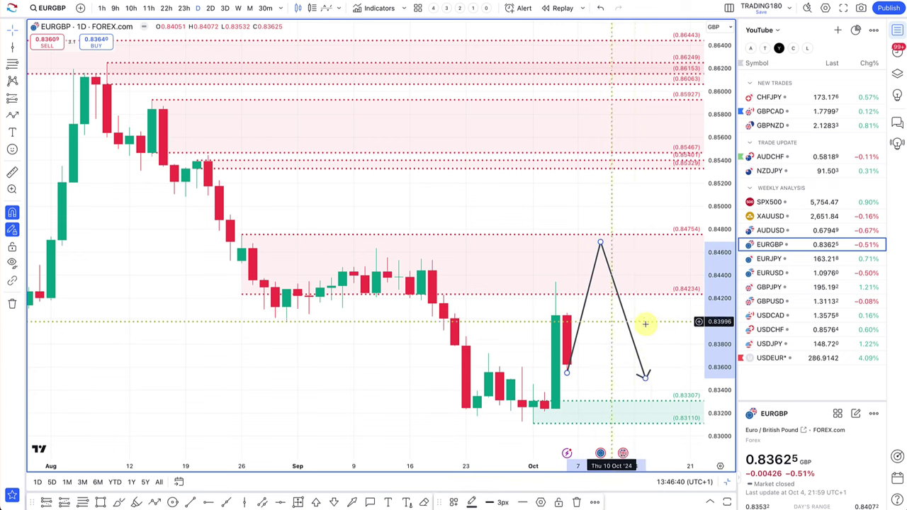
# Open AUDUSD and delete its old projected path and the demand zone topped at 0.68920
pyautogui.click(798, 235)
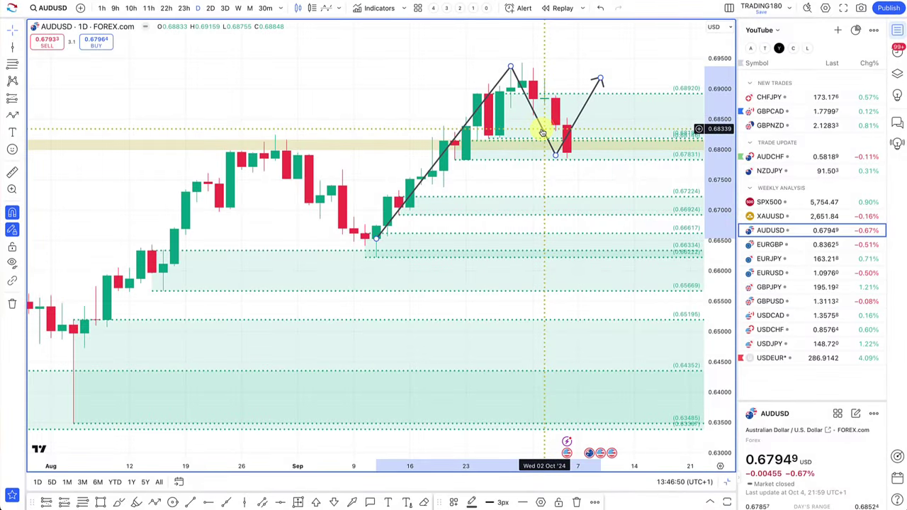
pyautogui.press('Delete')
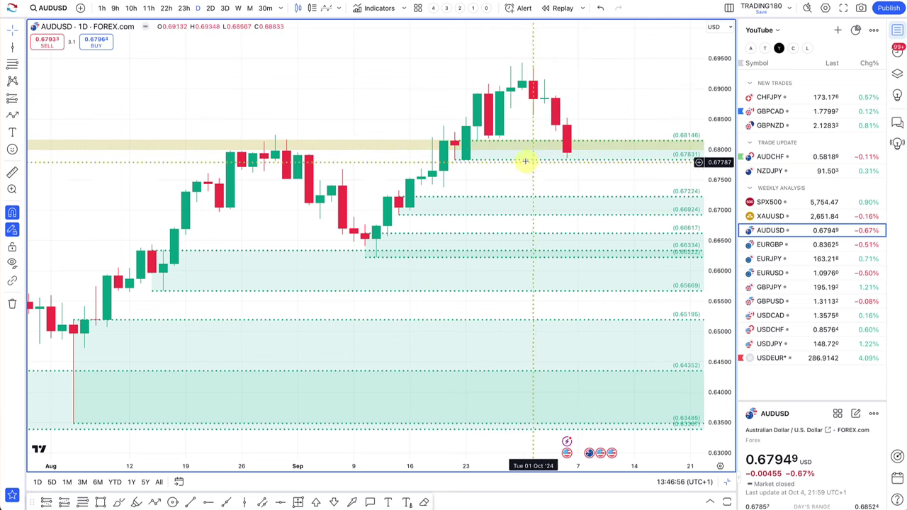
pyautogui.scroll(-1, 135, 116)
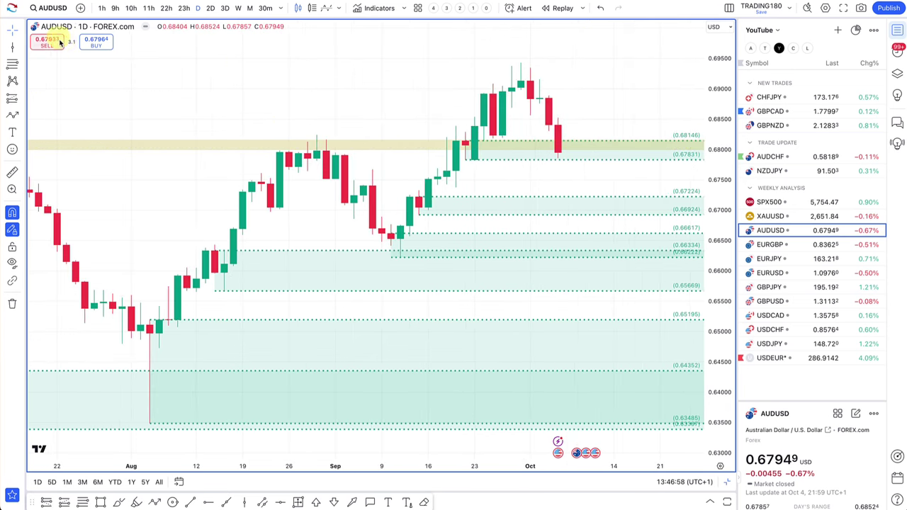
pyautogui.scroll(-1, 380, 173)
pyautogui.scroll(1, 361, 166)
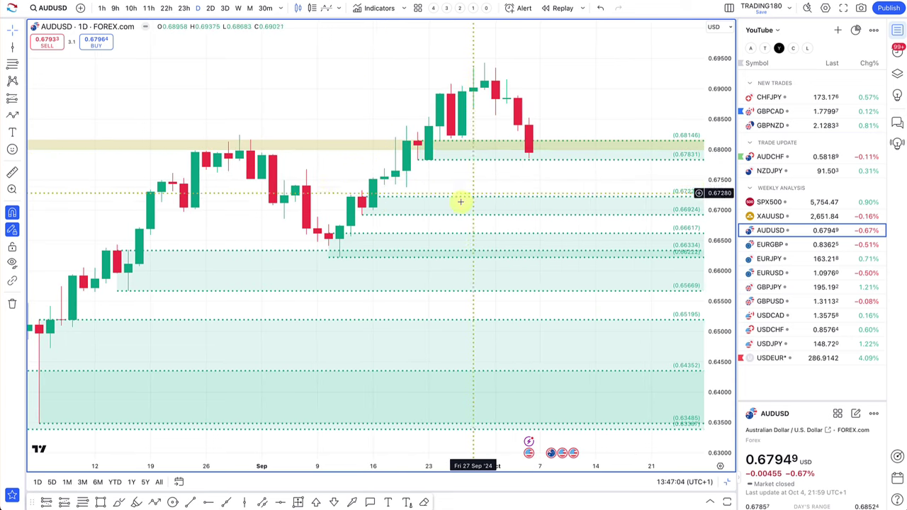
# Draw an AUDUSD path from 4 October's close down to about 0.6697 on 8 October and up to about 0.6854 on 16 October
pyautogui.click(12, 115)
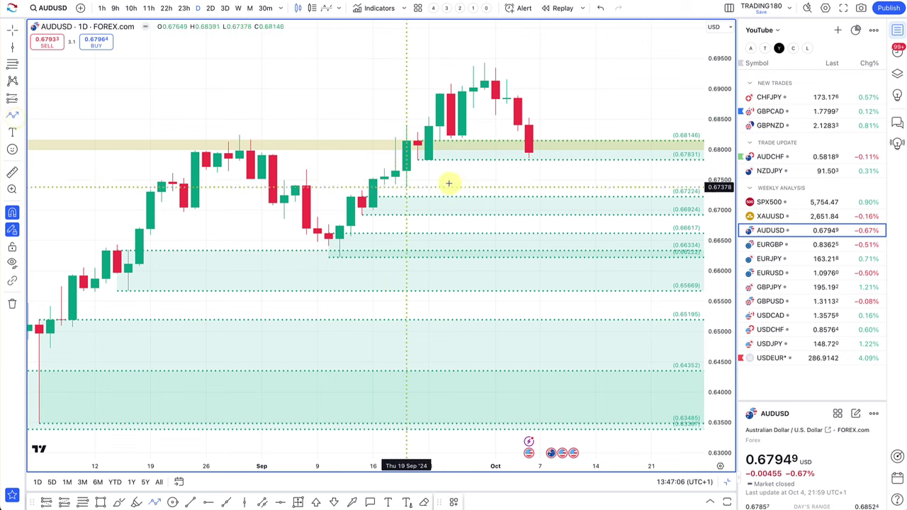
pyautogui.click(529, 152)
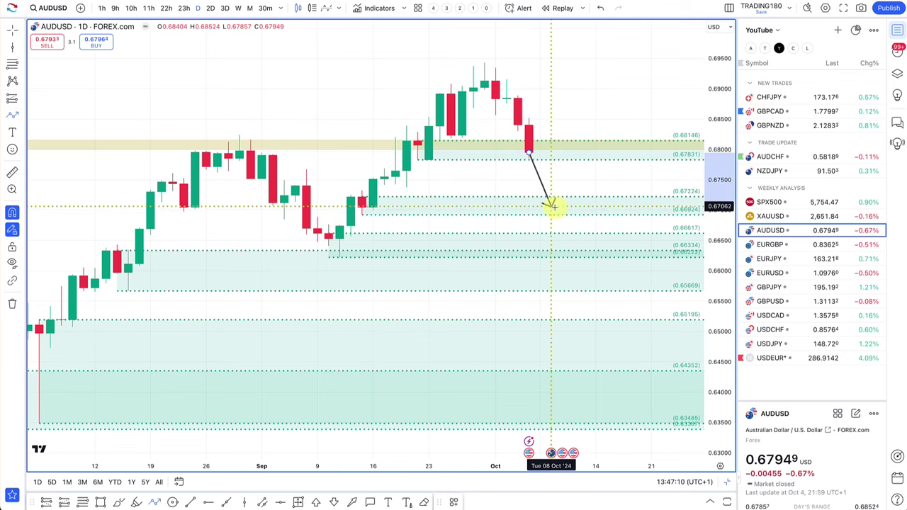
pyautogui.click(552, 211)
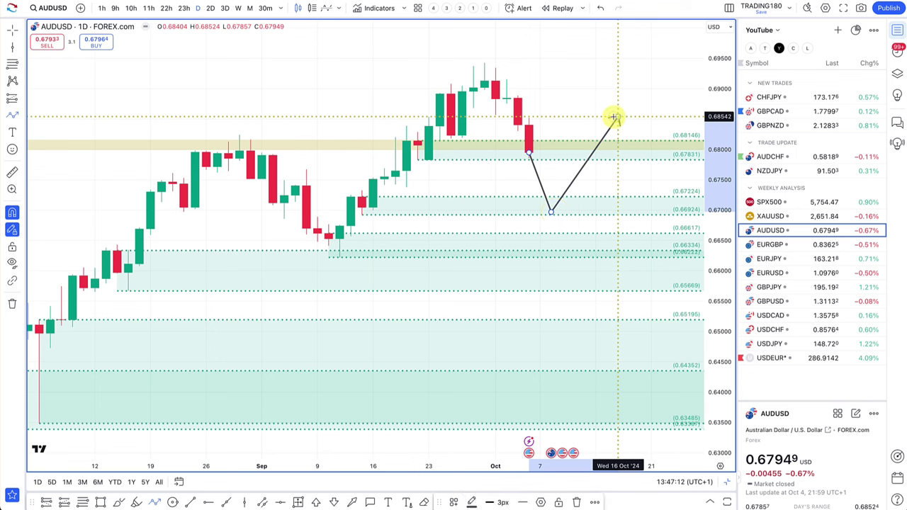
pyautogui.doubleClick(613, 117)
# Shift the low of the AUDUSD path to 9 October, keeping it near 0.6697 inside the 0.66924–0.67224 demand zone
pyautogui.hscroll(-5, 469, 231)
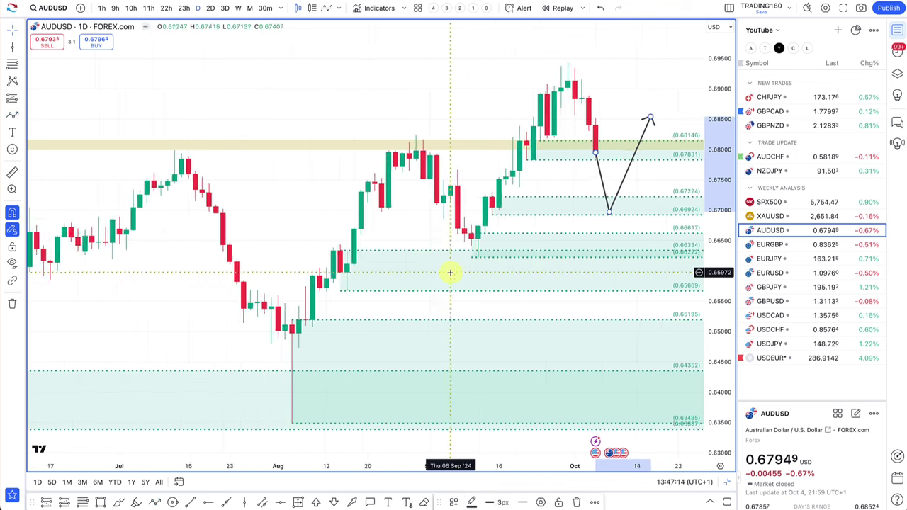
pyautogui.scroll(2, 521, 243)
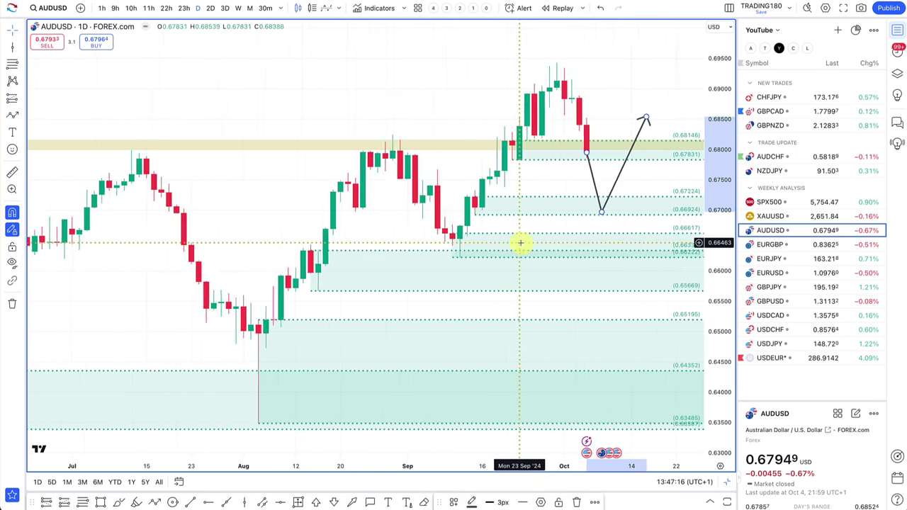
pyautogui.scroll(3, 520, 243)
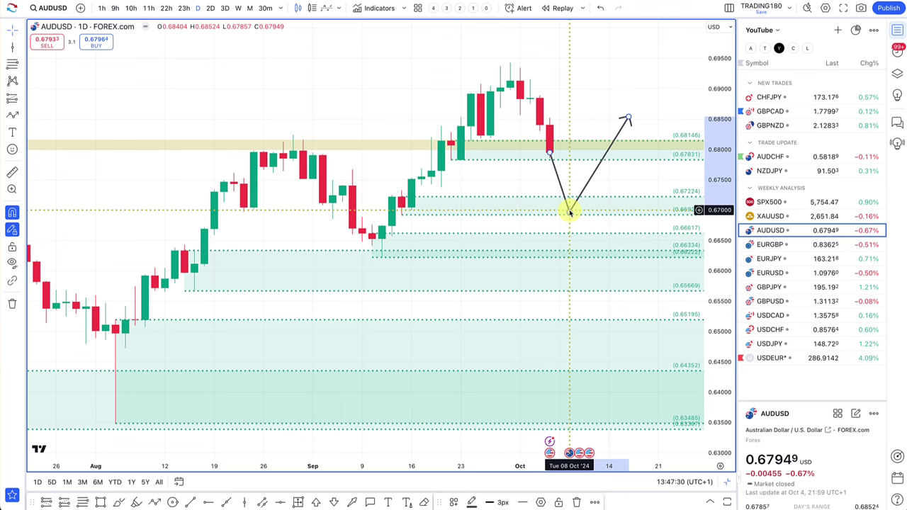
pyautogui.moveTo(569, 212); pyautogui.dragTo(578, 212)
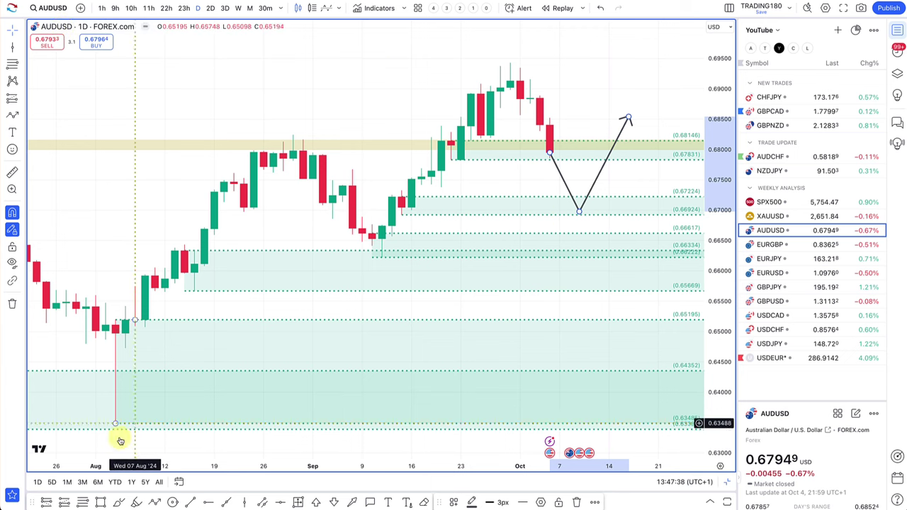
# Trace AUDUSD's swings with a path from the 5 August low to the 29 August high, 11 September low and 30 September high
pyautogui.click(132, 415)
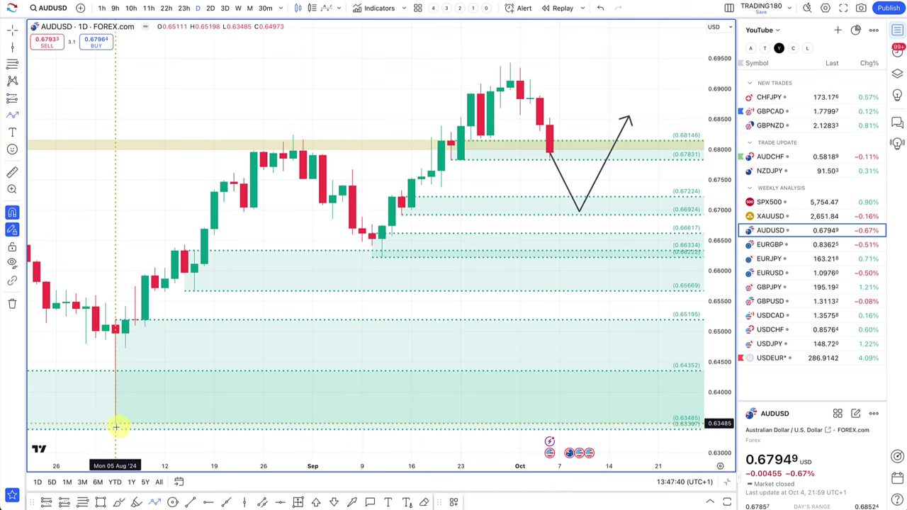
pyautogui.click(293, 134)
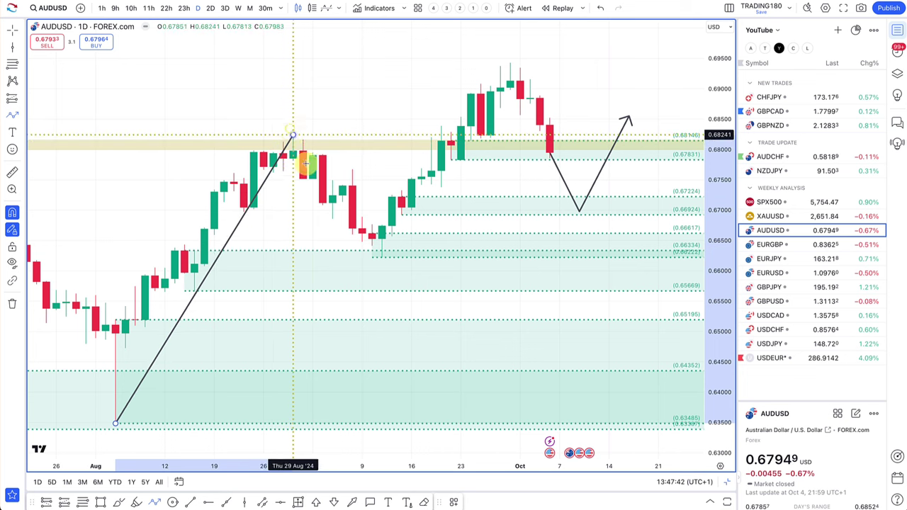
pyautogui.click(381, 257)
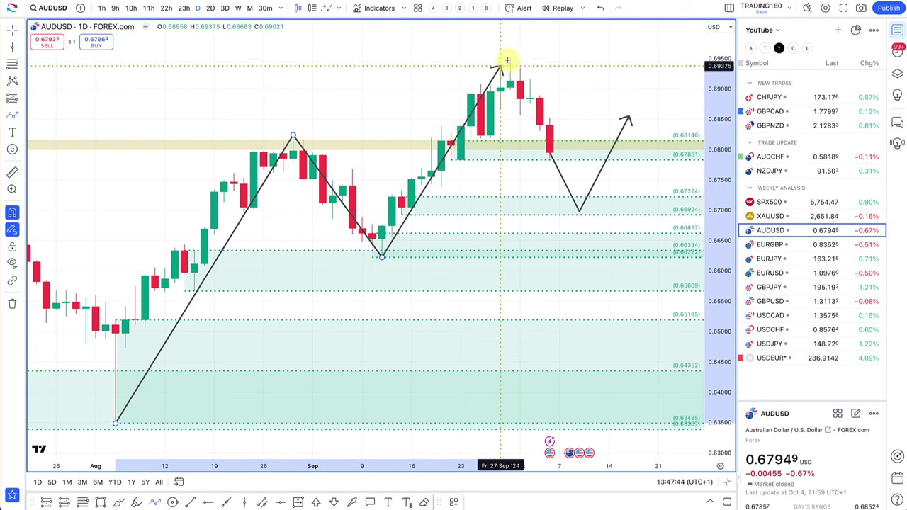
pyautogui.click(509, 64)
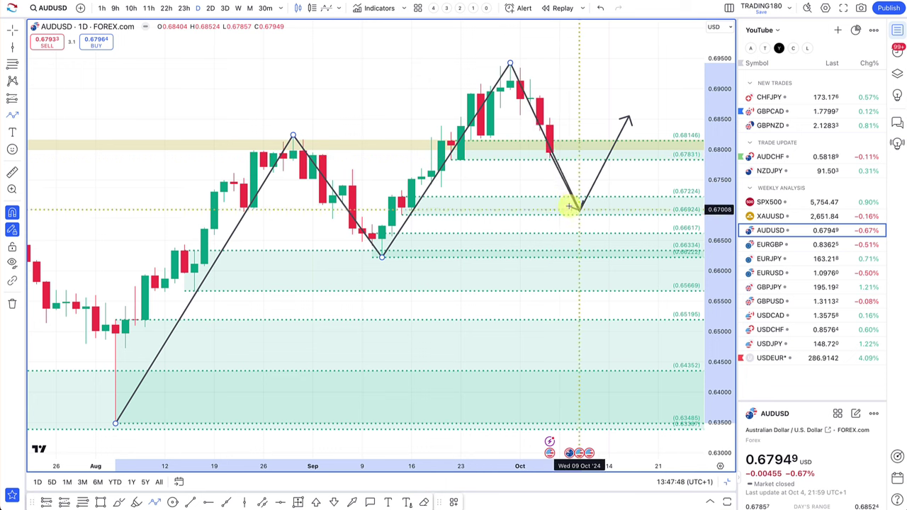
# Extend the AUDUSD path down to about 0.6700 on 8 October and up to about 0.6878 on 16 October, and delete the older projection
pyautogui.moveTo(559, 192); pyautogui.dragTo(570, 210)
pyautogui.moveTo(628, 116); pyautogui.dragTo(630, 103)
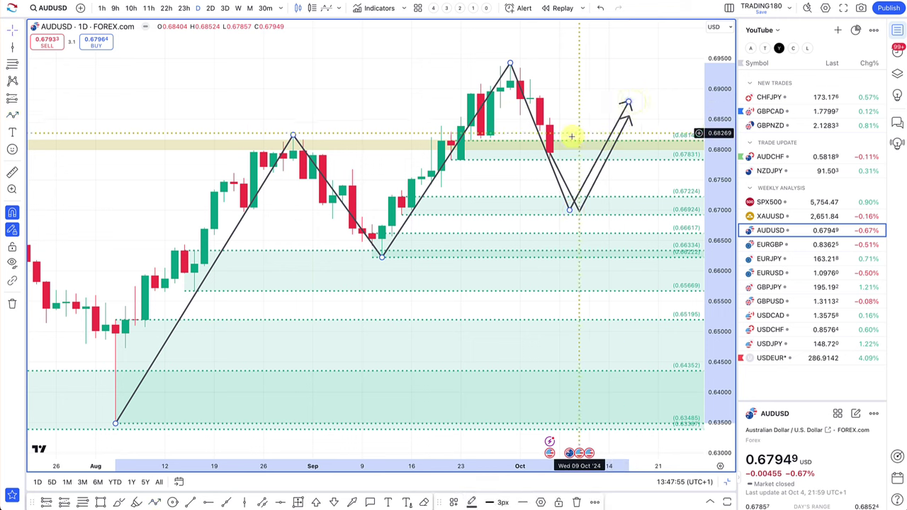
pyautogui.click(597, 183)
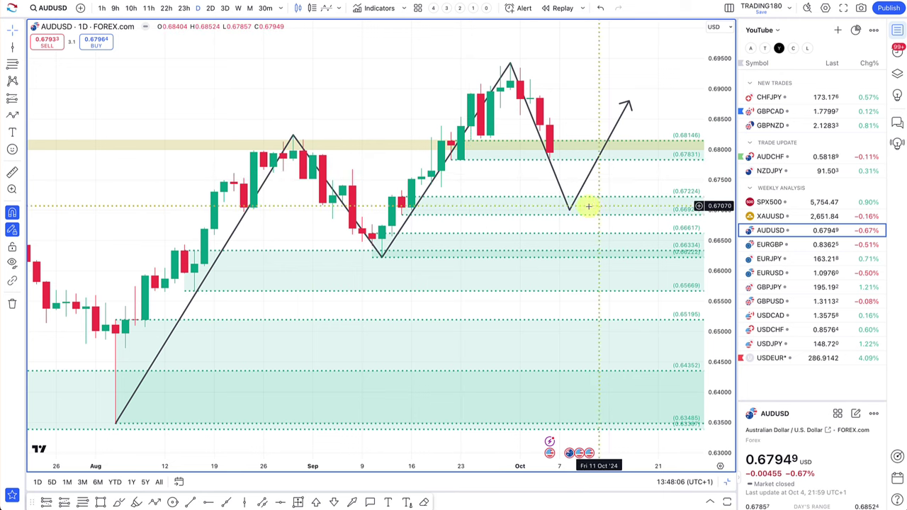
# Shift the AUDUSD path's last low to about 0.6702 on 9 October, and test it deeper in the 0.65669–0.66334 demand zone
pyautogui.moveTo(569, 211); pyautogui.dragTo(575, 205)
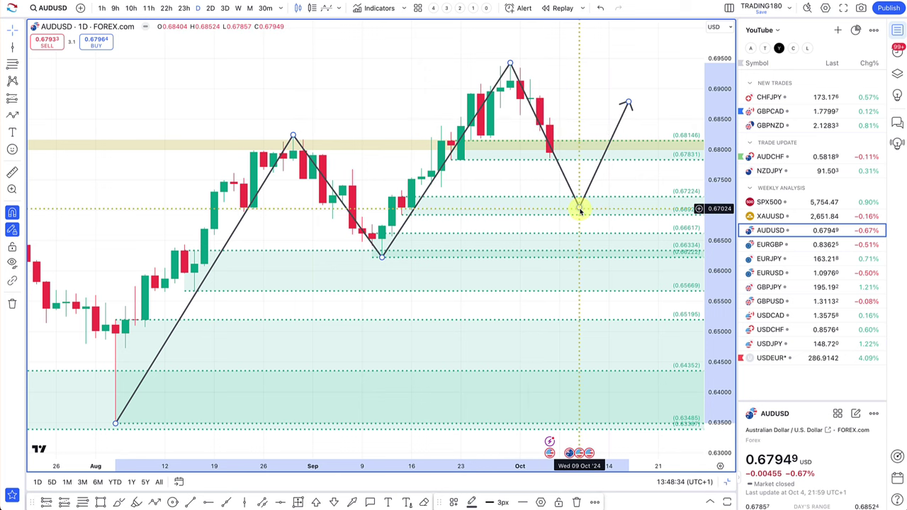
pyautogui.moveTo(579, 208)
pyautogui.mouseDown()
pyautogui.moveTo(579, 168)
pyautogui.moveTo(578, 258)
pyautogui.moveTo(597, 285)
pyautogui.mouseUp()
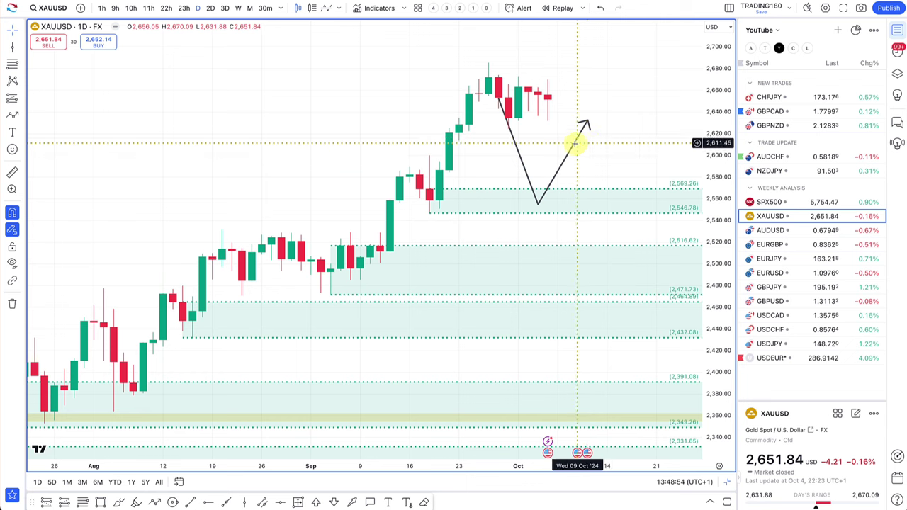
# Open XAUUSD and move its projected path to start on 4 October, with its low near 2,555 on 10 October
pyautogui.moveTo(574, 146); pyautogui.dragTo(623, 150)
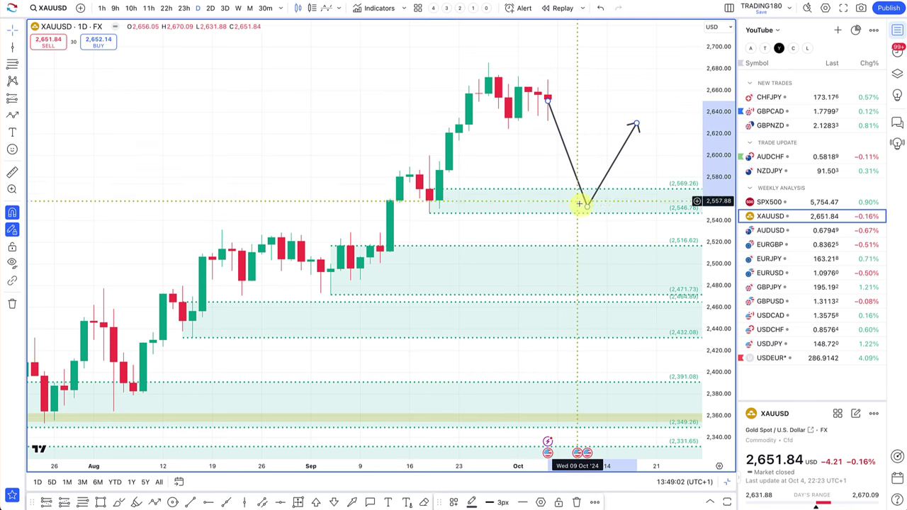
pyautogui.moveTo(586, 209); pyautogui.dragTo(587, 205)
pyautogui.scroll(-3, 274, 185)
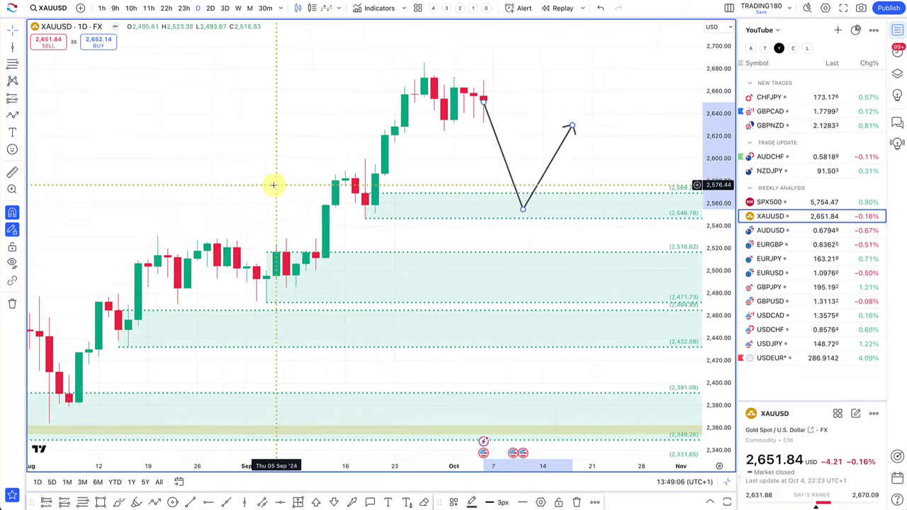
pyautogui.scroll(-2, 273, 185)
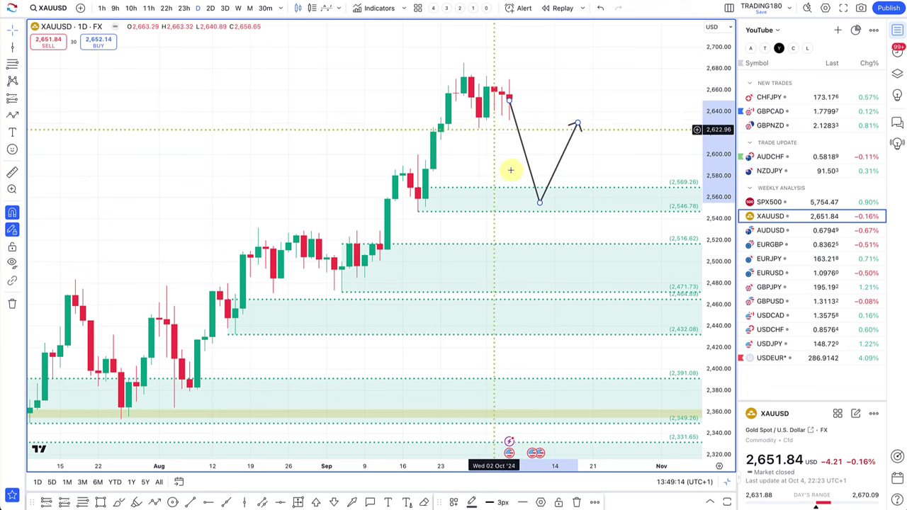
# Try the XAUUSD path's turning point as a low near 2,555 on 11 October and as a peak above 2,700 on 10 October
pyautogui.moveTo(539, 201); pyautogui.dragTo(540, 196)
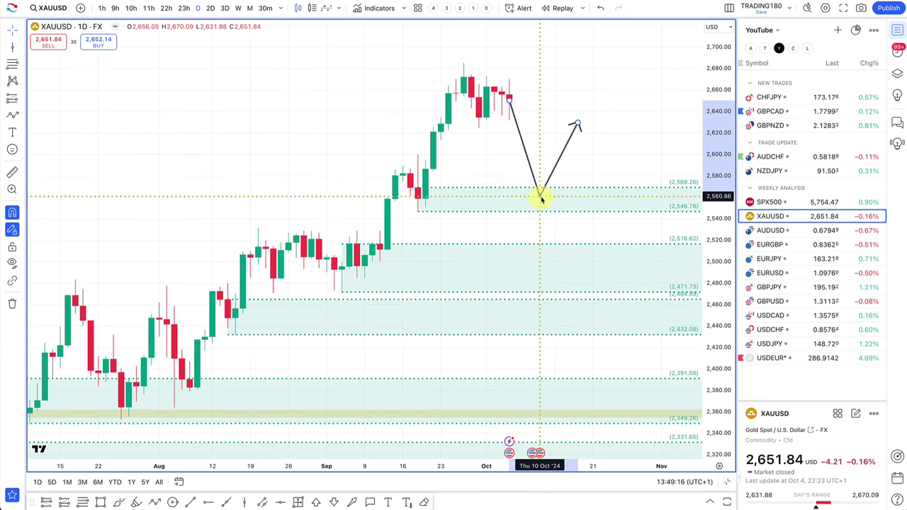
pyautogui.moveTo(540, 195); pyautogui.dragTo(546, 205)
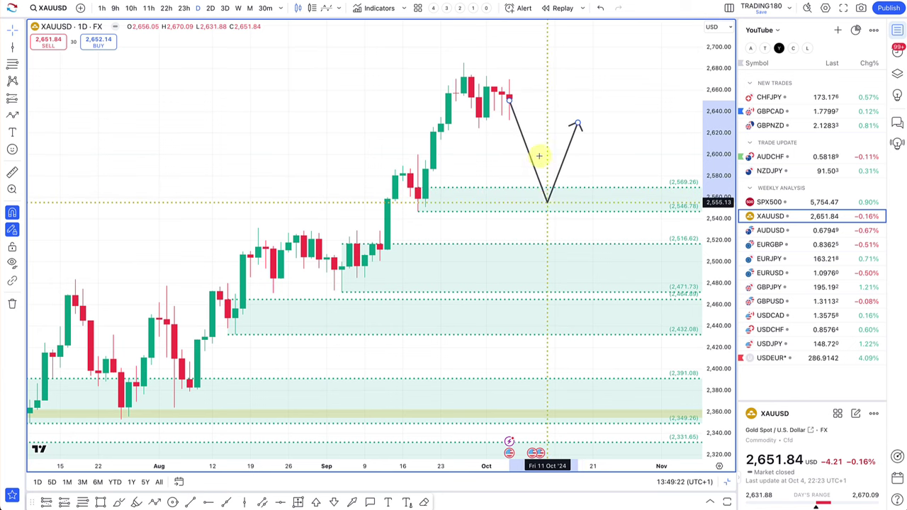
pyautogui.click(547, 205)
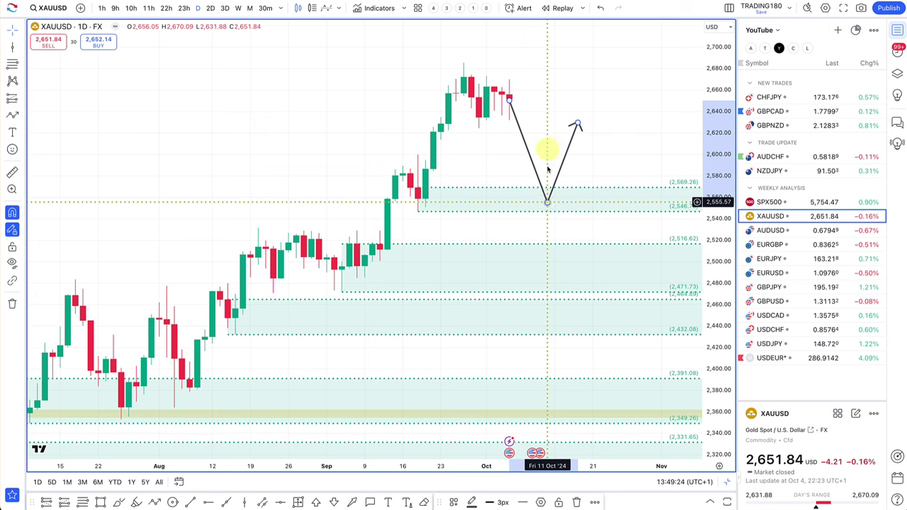
pyautogui.moveTo(546, 169); pyautogui.dragTo(540, 23)
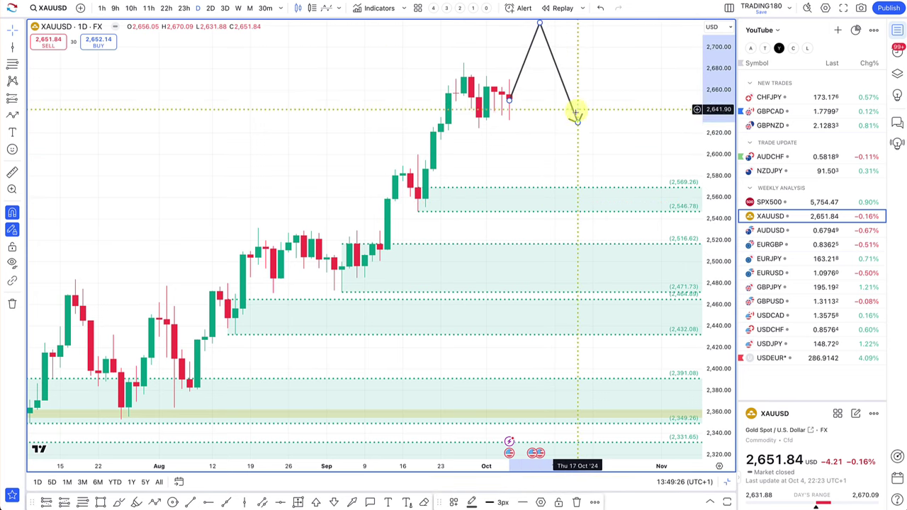
# End the XAUUSD path near 2,635 on 15 October and place its low near 2,557 on 10 October, inside the 2,546.78–2,569.26 demand zone
pyautogui.moveTo(576, 114)
pyautogui.mouseDown()
pyautogui.moveTo(559, 102)
pyautogui.moveTo(563, 128)
pyautogui.moveTo(561, 116)
pyautogui.mouseUp()
pyautogui.moveTo(540, 25)
pyautogui.mouseDown()
pyautogui.moveTo(542, 196)
pyautogui.moveTo(533, 193)
pyautogui.mouseUp()
pyautogui.scroll(3, 559, 175)
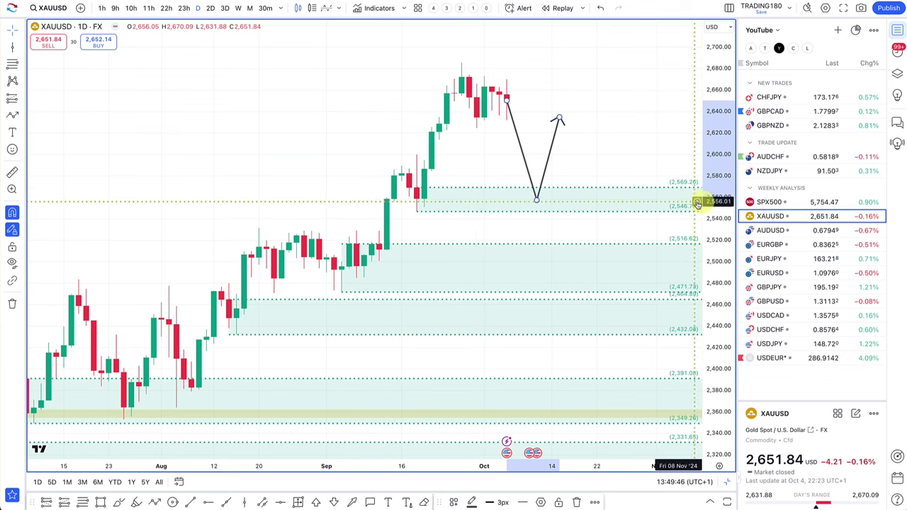
# Open SPX500, switch to Discord, and review the discussion-room posts on ECB yields, USD strength and equities rising with the dollar
pyautogui.click(781, 204)
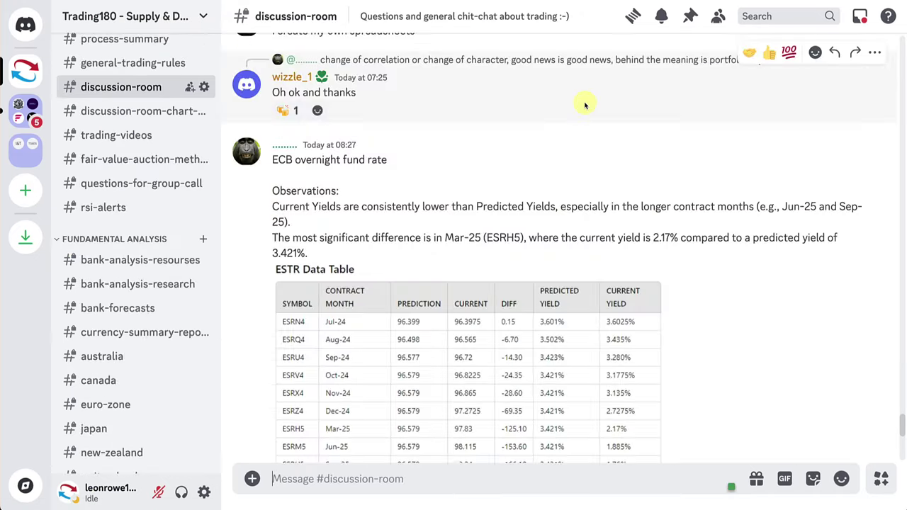
pyautogui.scroll(-6, 529, 190)
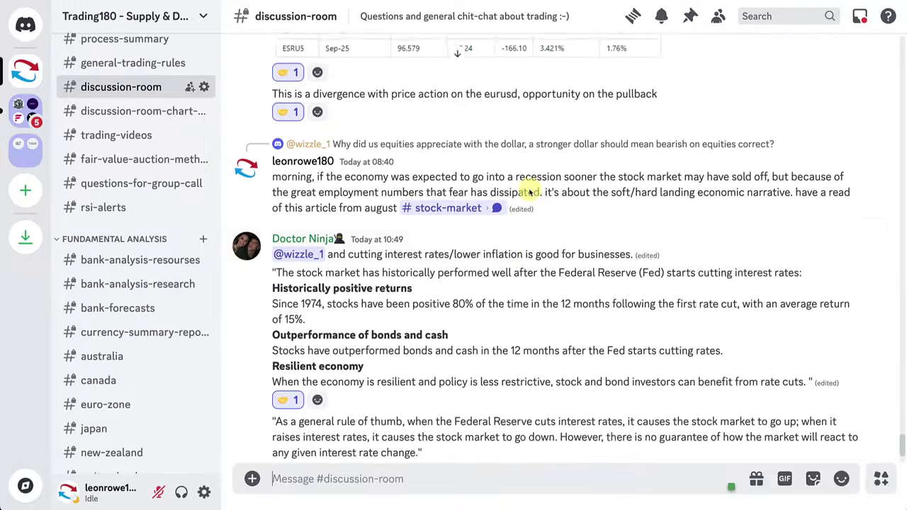
pyautogui.scroll(-2, 530, 190)
pyautogui.scroll(5, 529, 189)
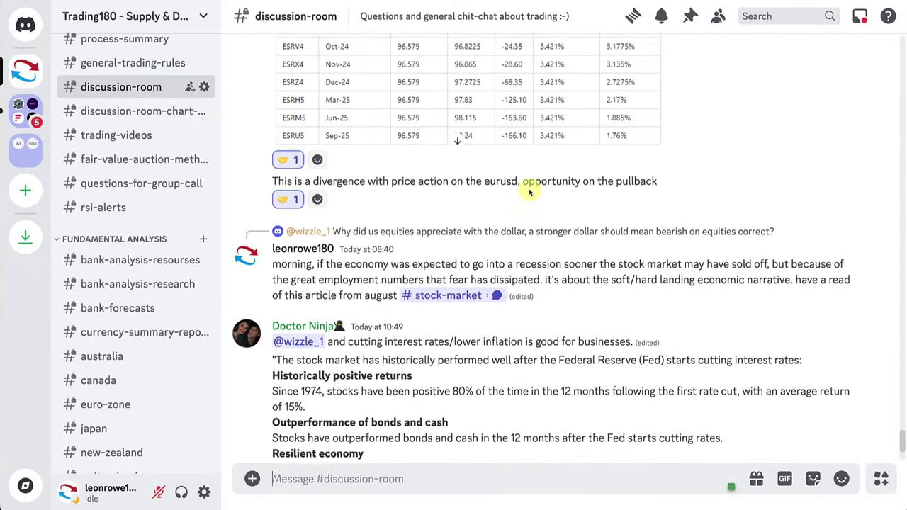
pyautogui.scroll(-1, 528, 191)
pyautogui.scroll(5, 443, 245)
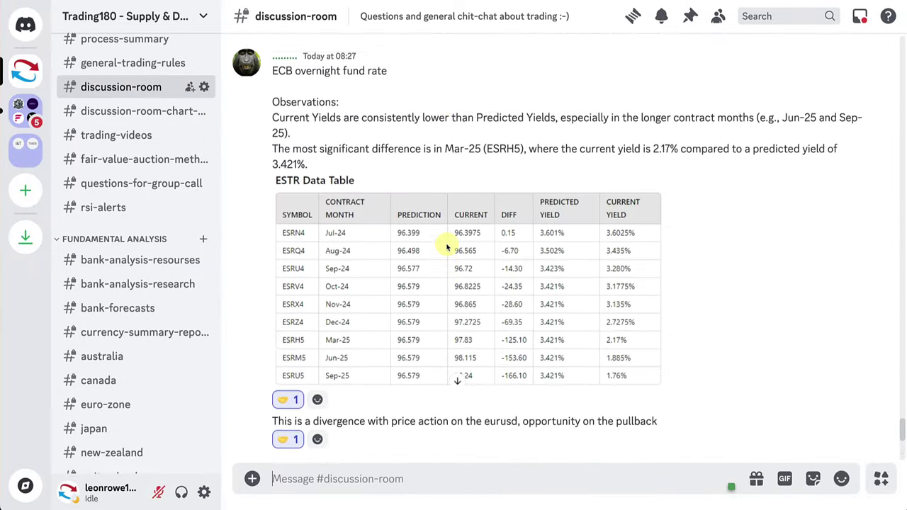
pyautogui.scroll(10, 447, 246)
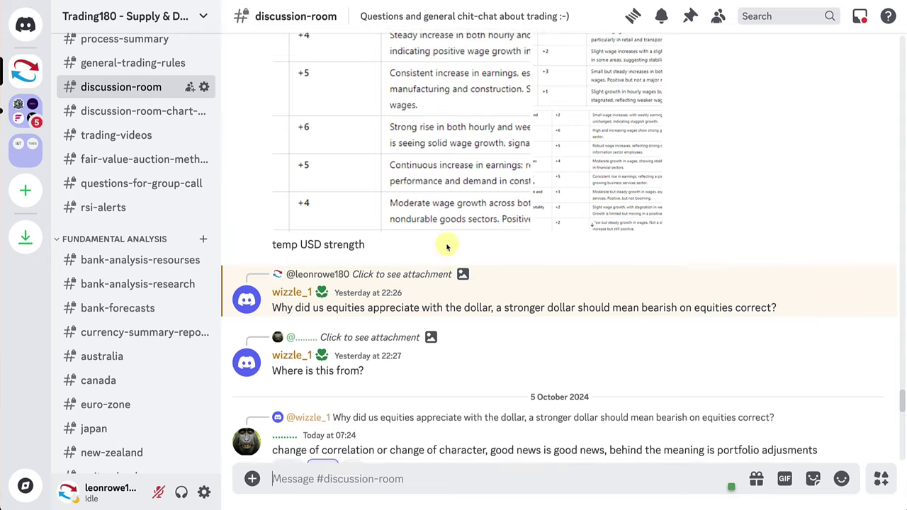
pyautogui.scroll(-2, 446, 247)
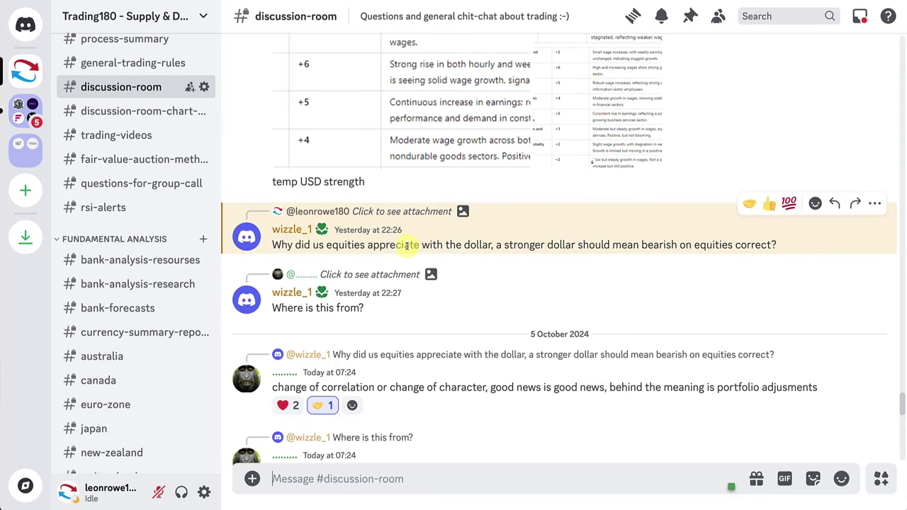
pyautogui.moveTo(408, 244); pyautogui.dragTo(782, 248)
# Read on to the discussion-room message about historical stock market performance after Fed rate cuts, and highlight its quoted passage
pyautogui.scroll(-10, 641, 328)
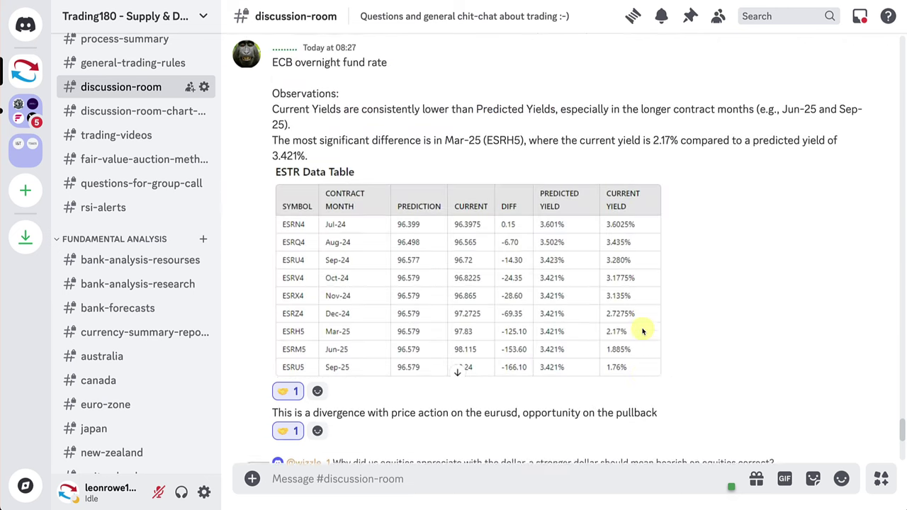
pyautogui.scroll(-5, 642, 330)
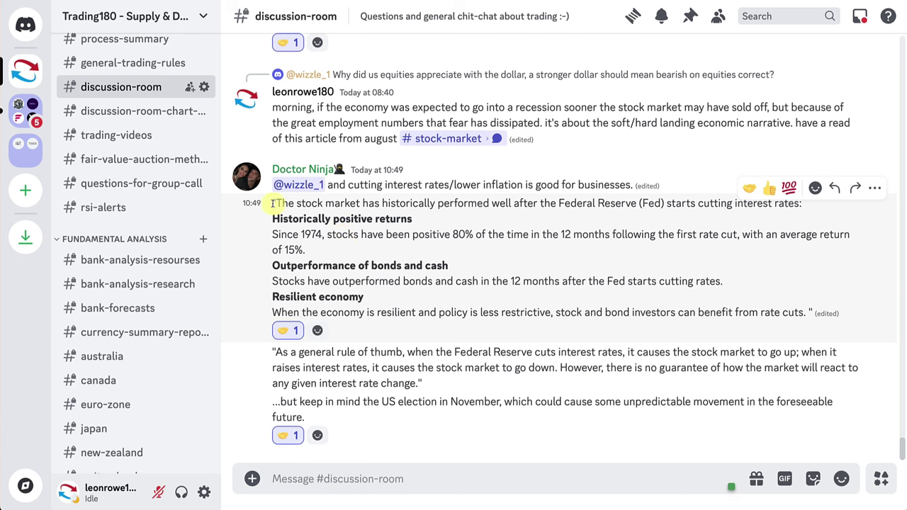
pyautogui.moveTo(272, 203); pyautogui.dragTo(782, 313)
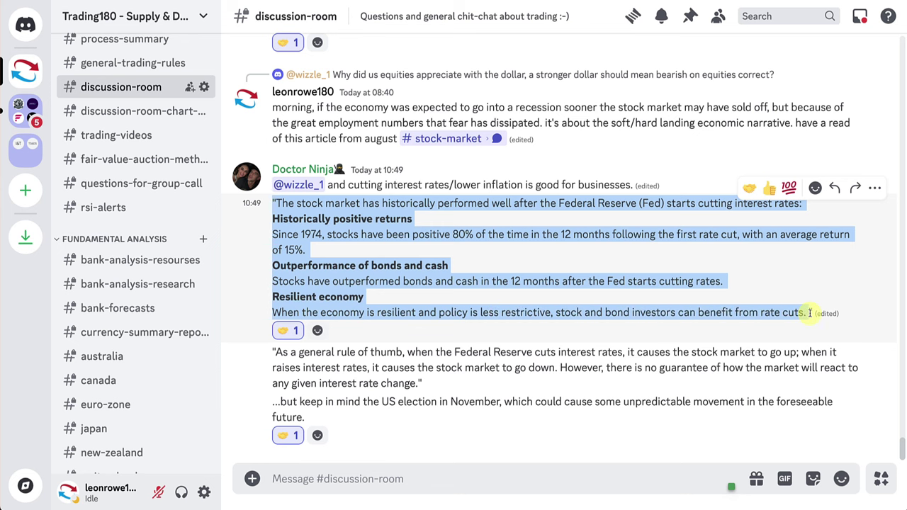
pyautogui.scroll(3, 583, 305)
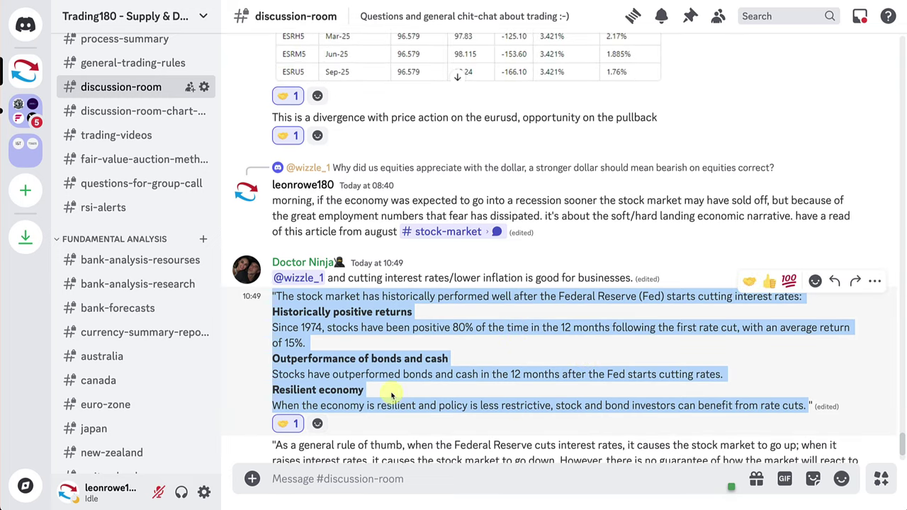
pyautogui.click(294, 401)
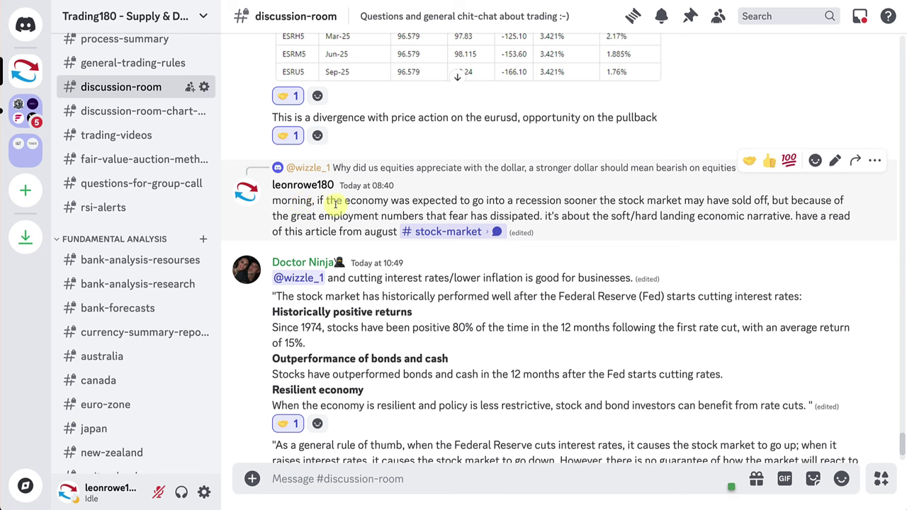
# Highlight the discussion-room reply explaining how employment numbers, recession fears and the soft/hard landing narrative affect the stock market
pyautogui.moveTo(376, 202); pyautogui.dragTo(741, 227)
pyautogui.click(637, 202)
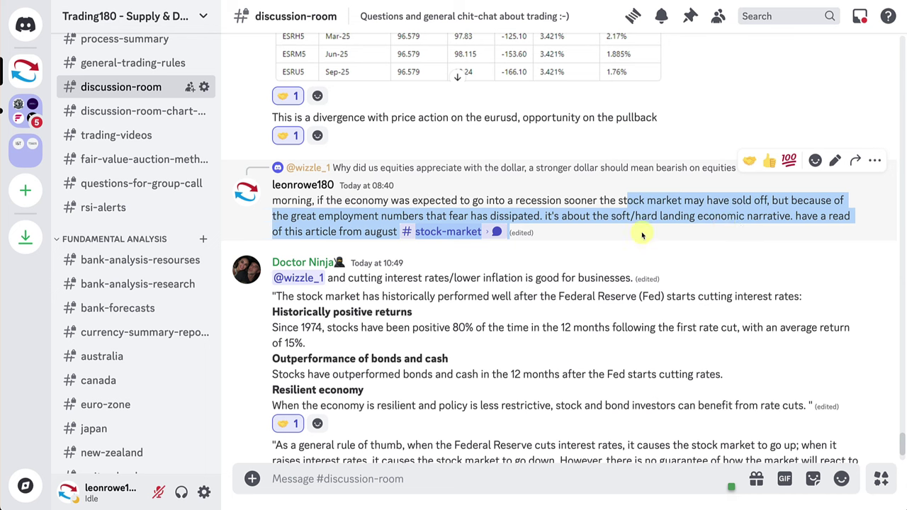
pyautogui.moveTo(499, 223); pyautogui.dragTo(465, 237)
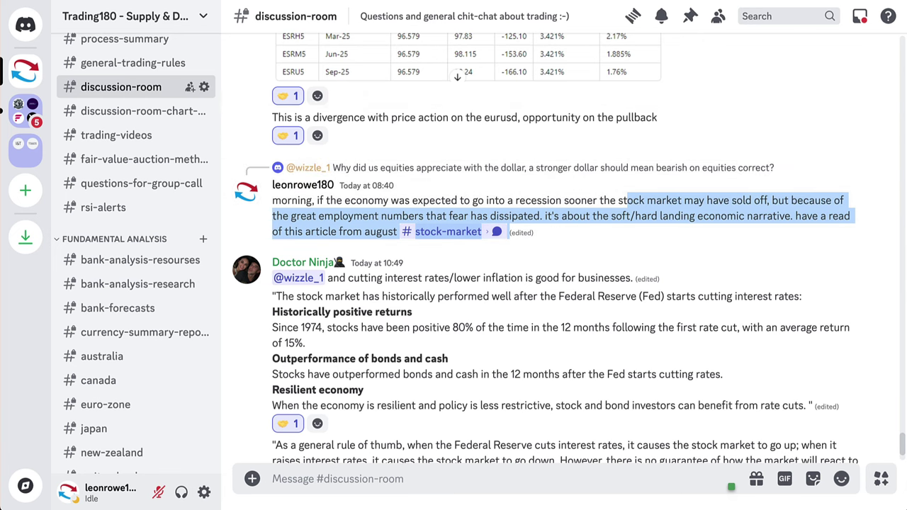
# Return to TradingView and draw an SPX500 path from about 5,701 on 3 October to 5,621 on 11 October and 5,802 on 23 October
pyautogui.hotkey('alt', 'Tab')
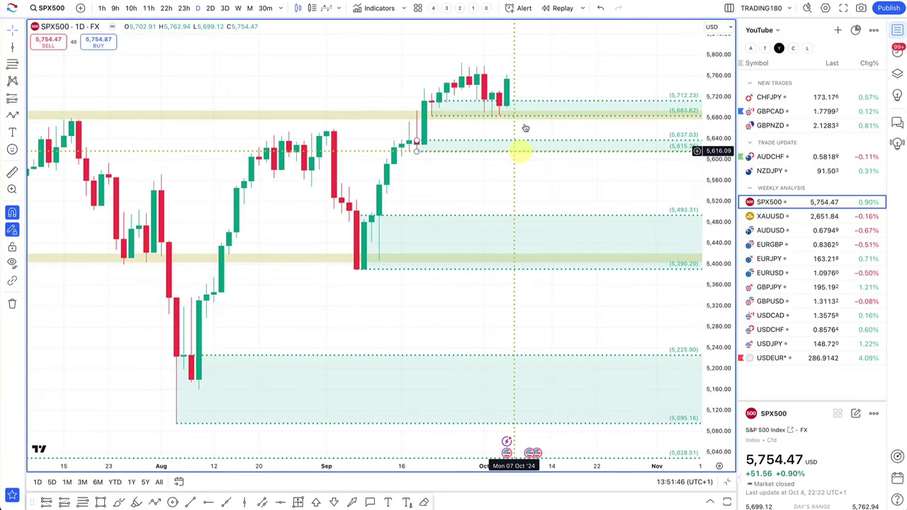
pyautogui.scroll(-2, 496, 115)
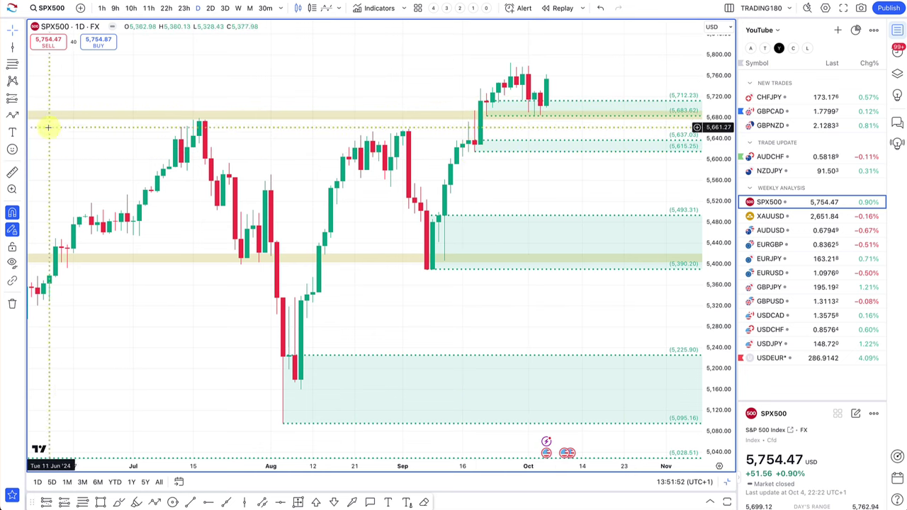
pyautogui.click(12, 114)
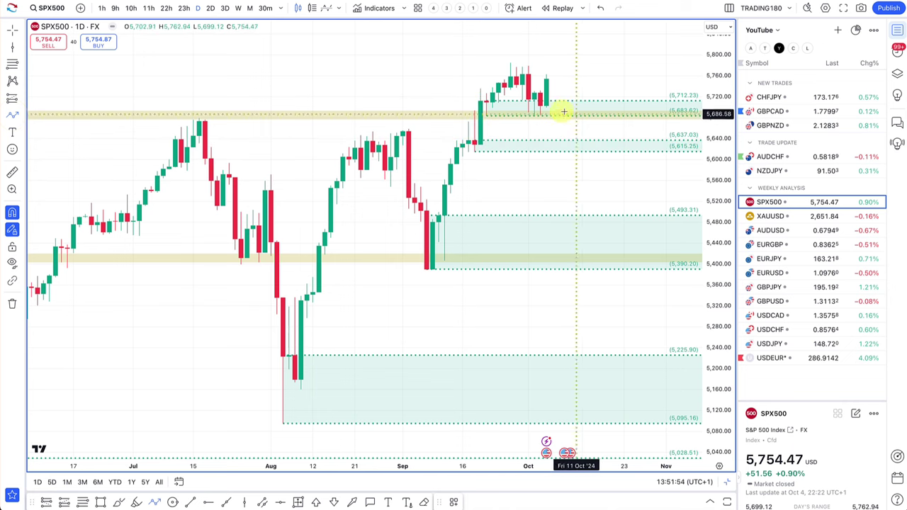
pyautogui.click(540, 100)
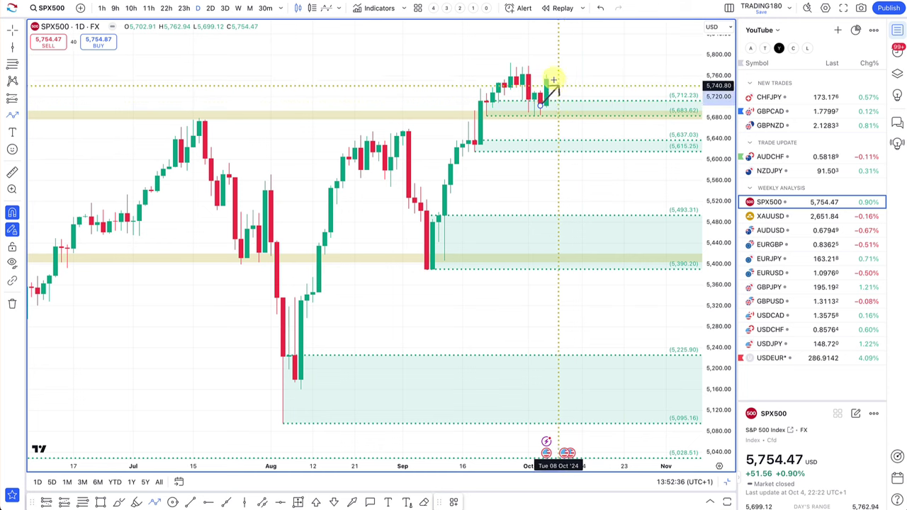
pyautogui.click(558, 147)
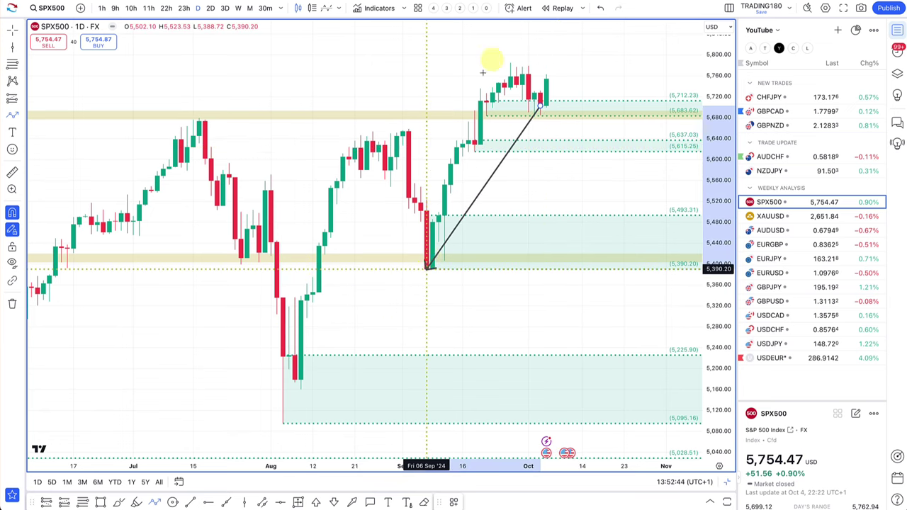
pyautogui.click(575, 148)
pyautogui.doubleClick(622, 53)
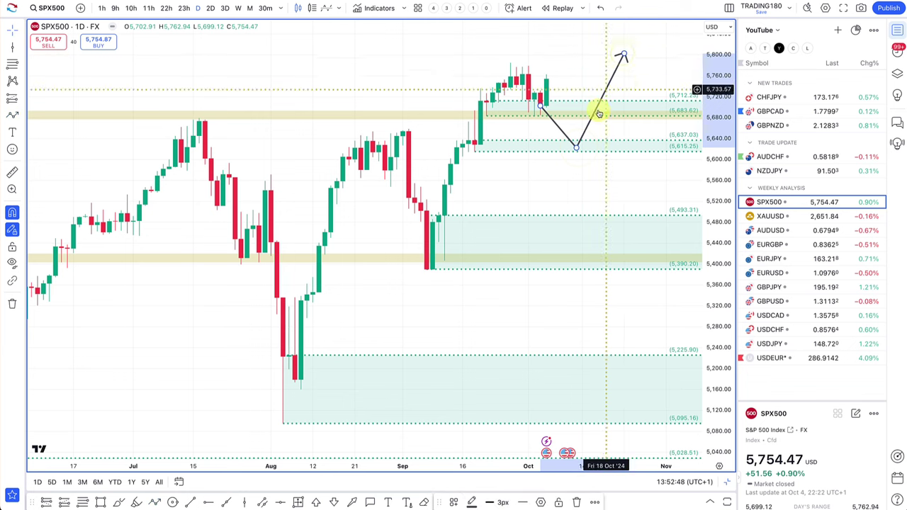
# Lower the SPX500 path's low to about 5,492 on 14 October, and move it back up to the 5,615.25–5,637.03 demand zone
pyautogui.moveTo(576, 147); pyautogui.dragTo(582, 212)
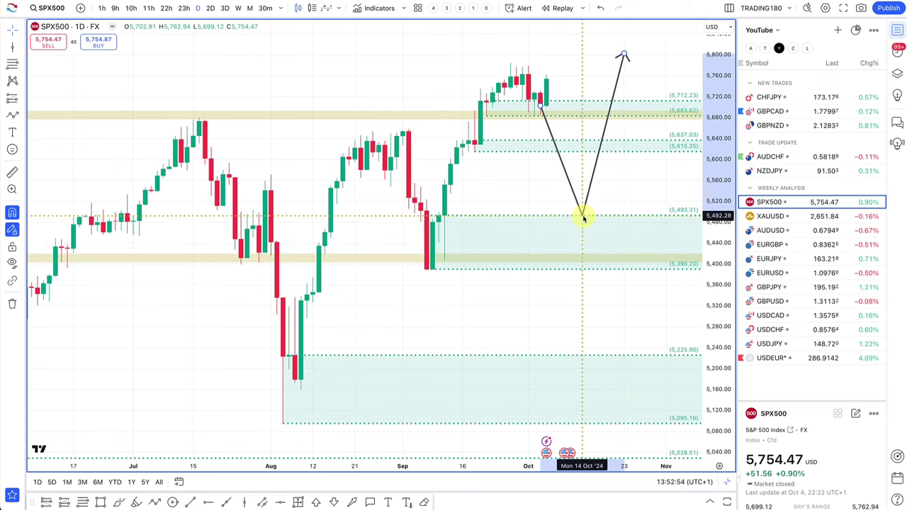
pyautogui.scroll(-3, 535, 237)
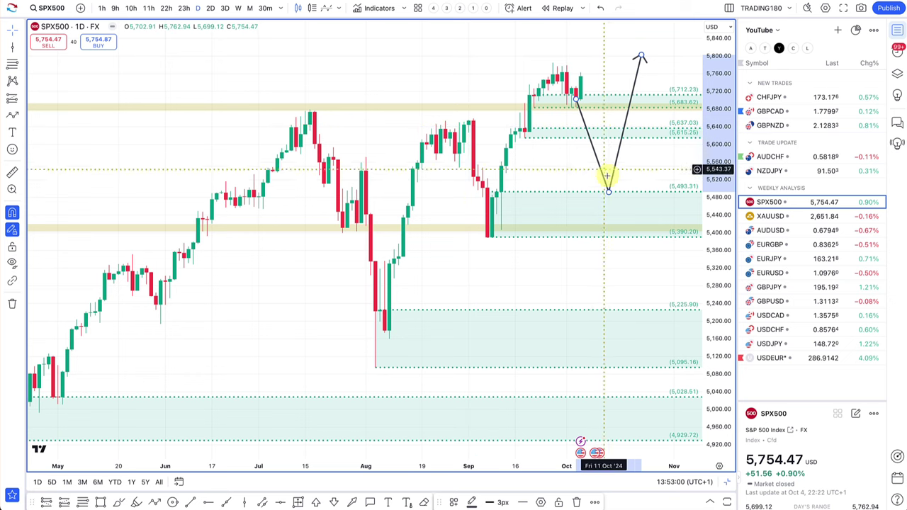
pyautogui.moveTo(608, 190); pyautogui.dragTo(603, 134)
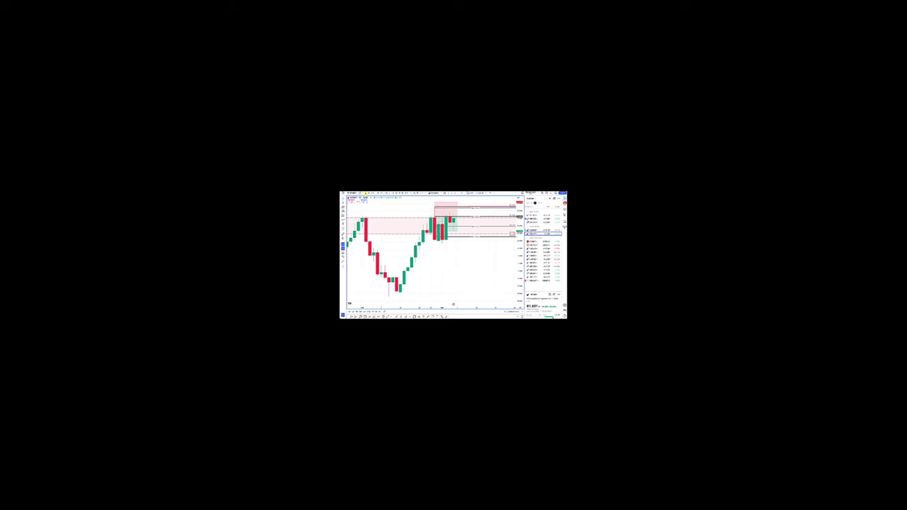
# Reshape the red supply zone on the NZDJPY chart so it starts at the previous swing high and covers a narrower price range
pyautogui.scroll(-5, 392, 211)
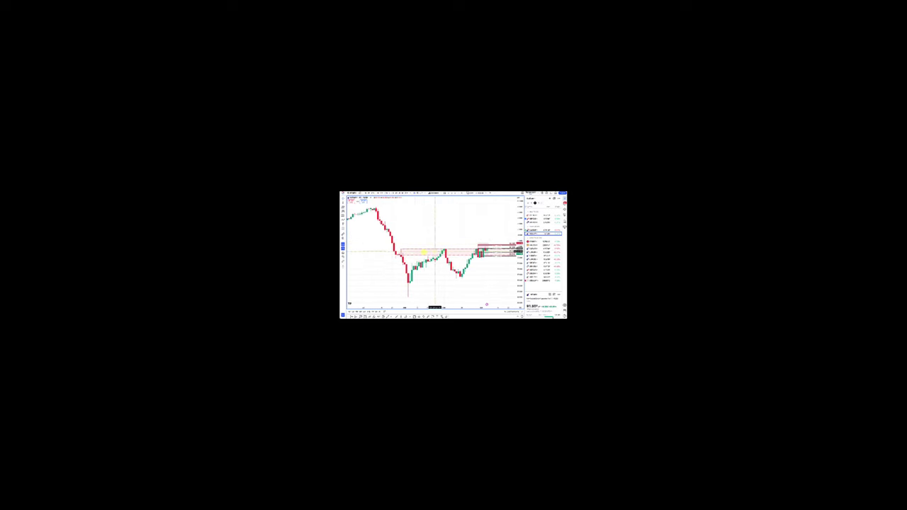
pyautogui.rightClick(409, 250)
pyautogui.moveTo(401, 249); pyautogui.dragTo(444, 252)
pyautogui.click(400, 252)
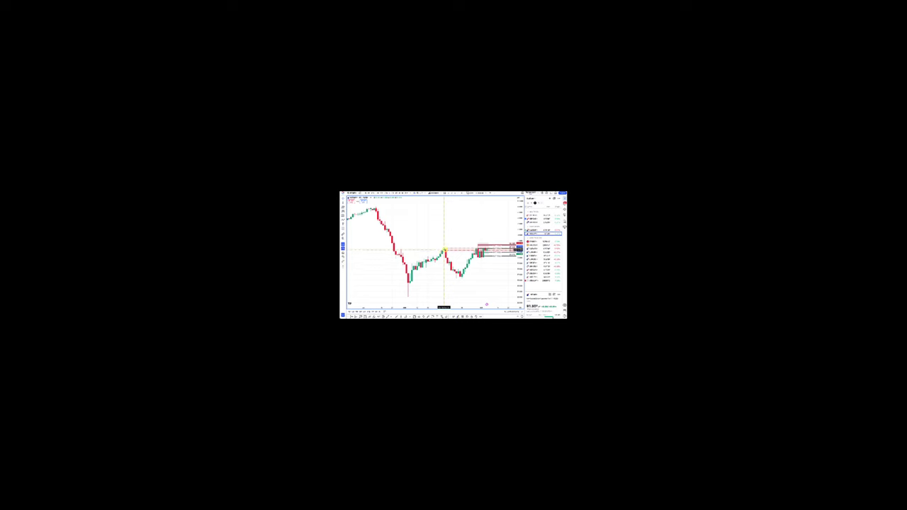
pyautogui.scroll(3, 445, 250)
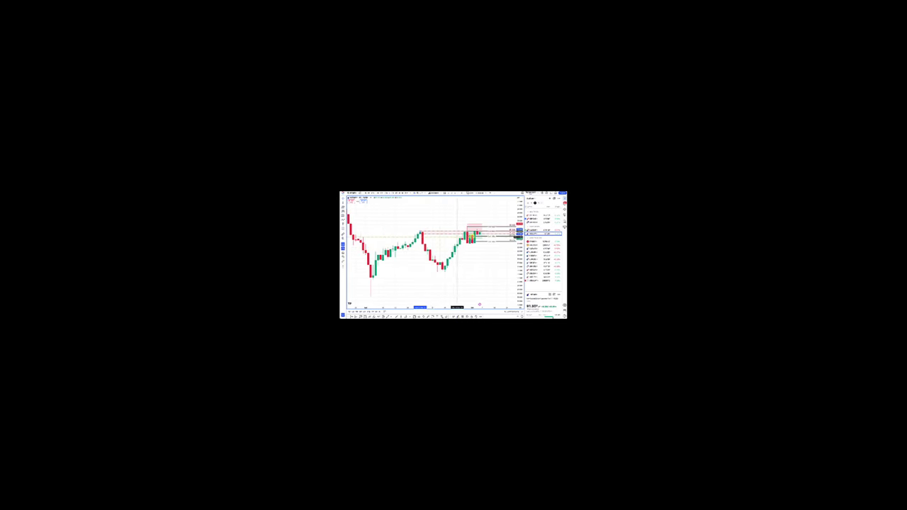